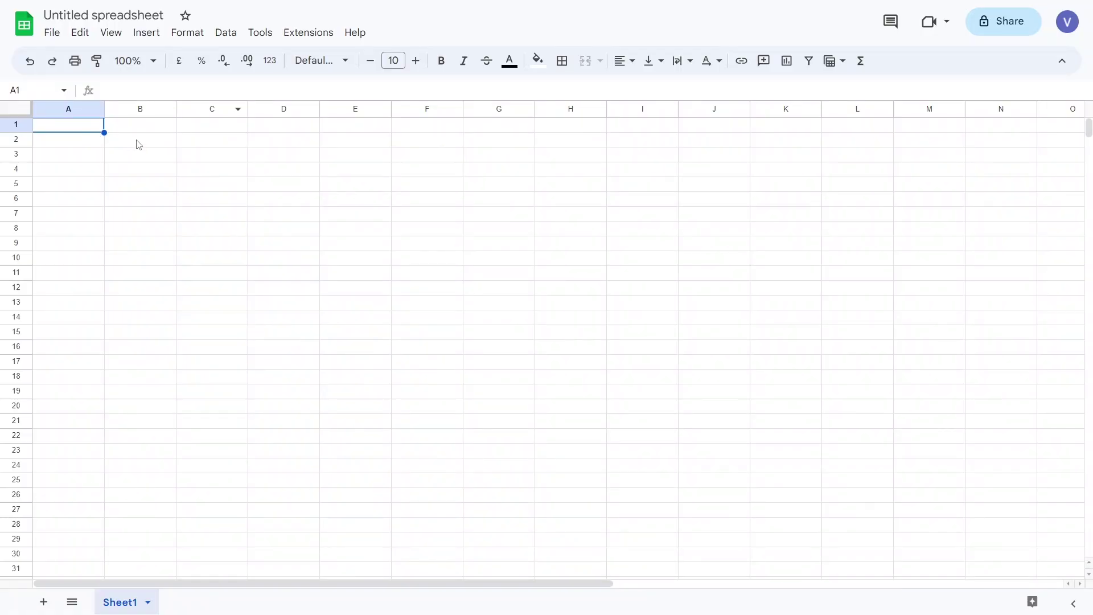
- Enter the headings S No., Name and Roll No. in B2:D2
left_click(138, 144)
type("S")
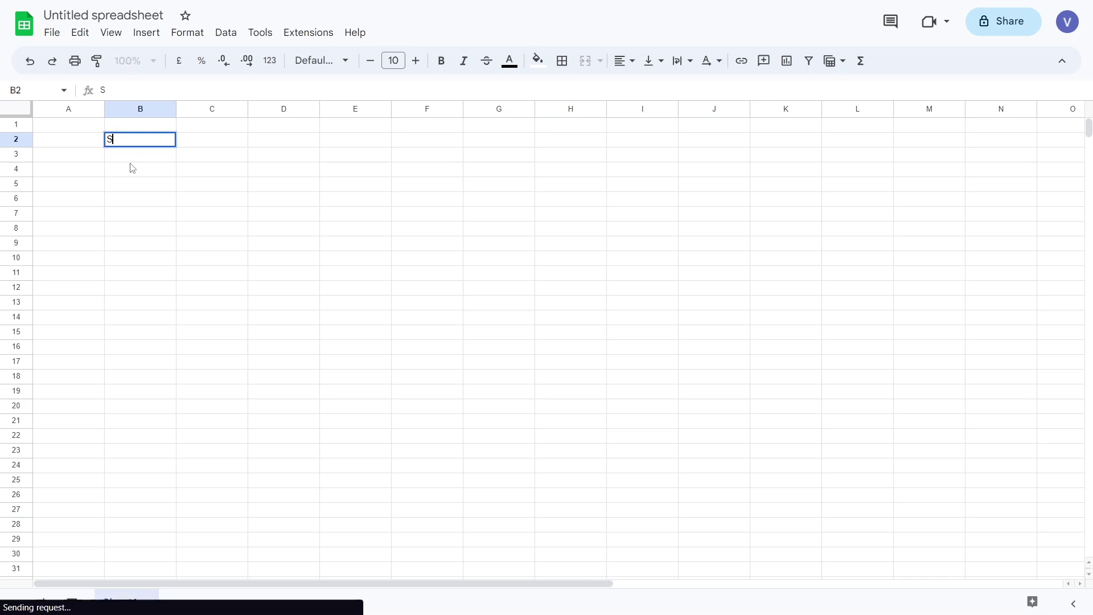
type(" No.")
key("Tab")
type("Name")
key("Tab")
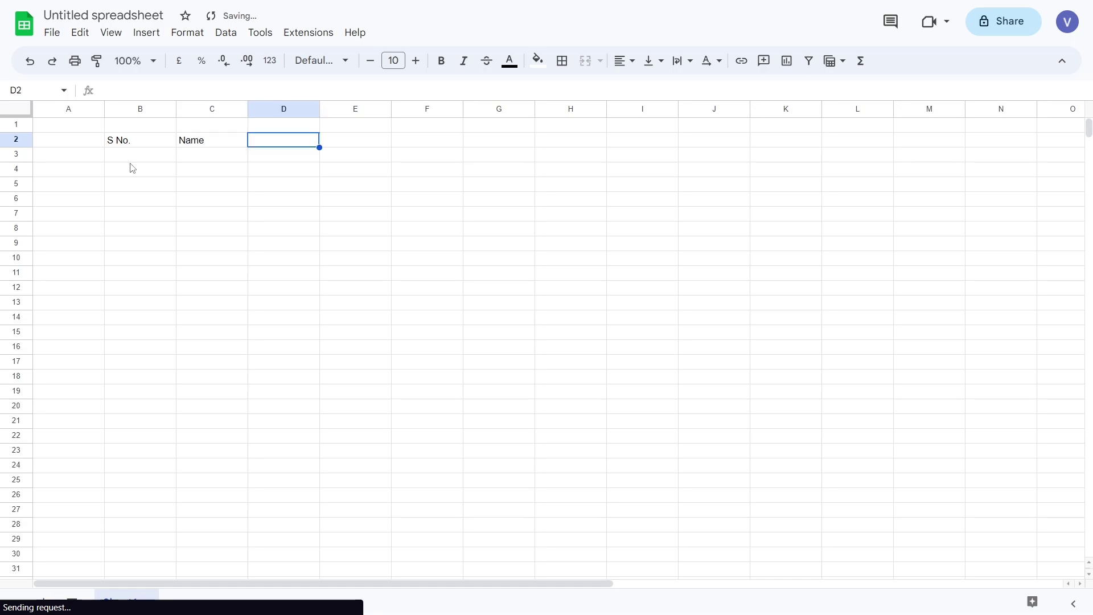
type("Roll N")
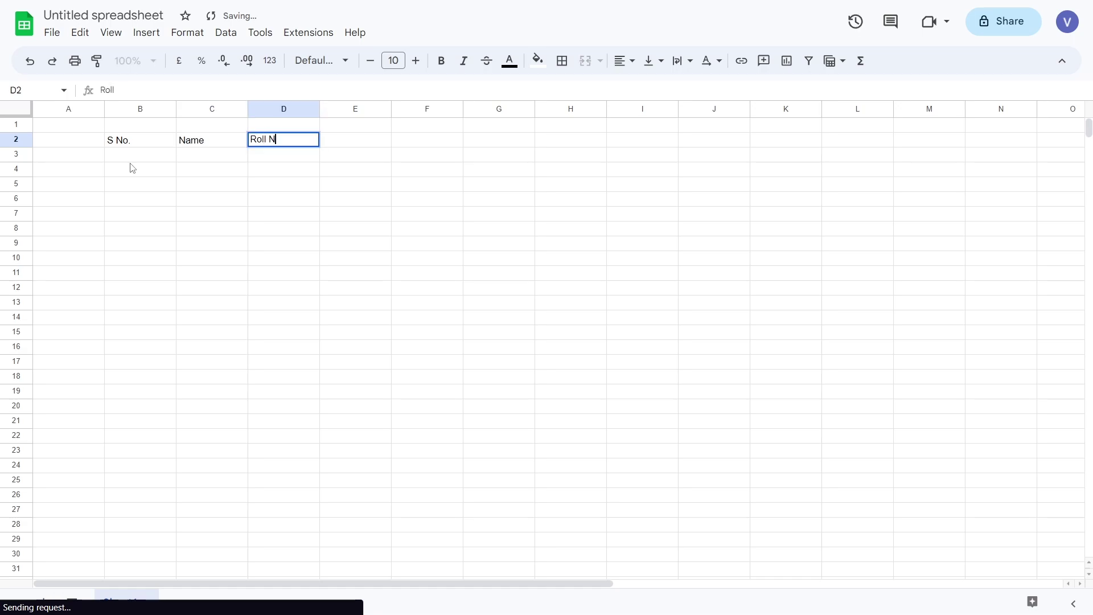
type("o.")
key("Tab")
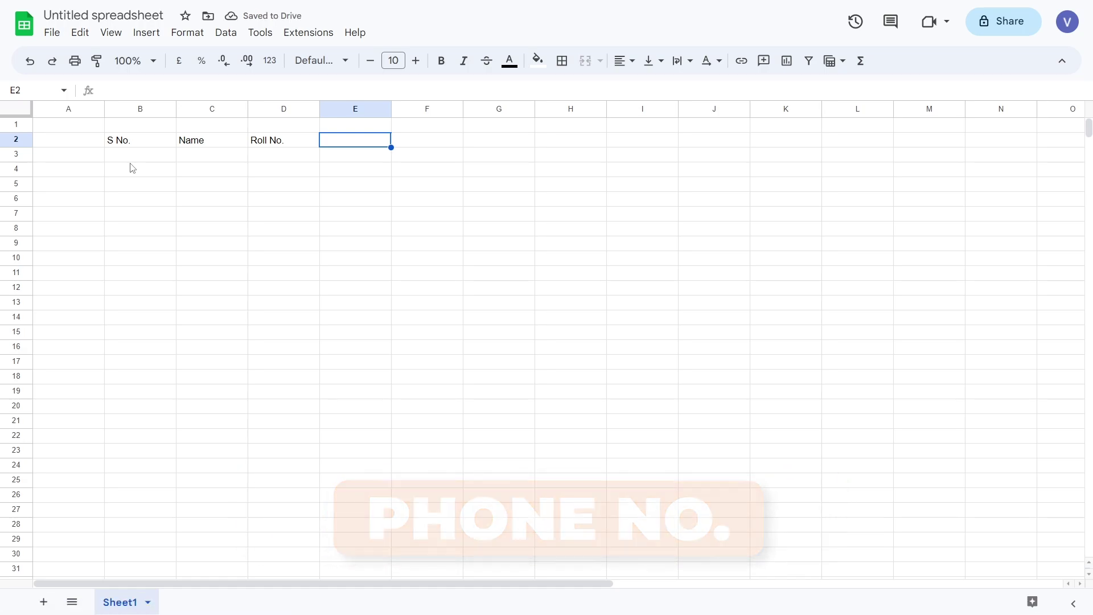
- Add the headings Monthly Fees, Apr and May in E2:G2
key("Right")
key("Right")
key("Left")
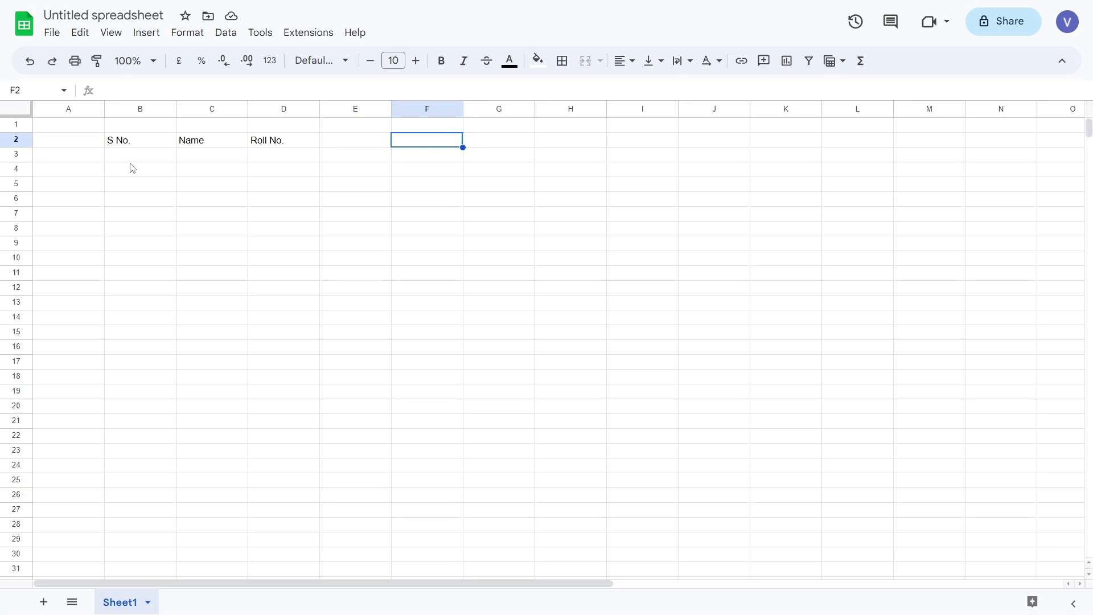
key("Left")
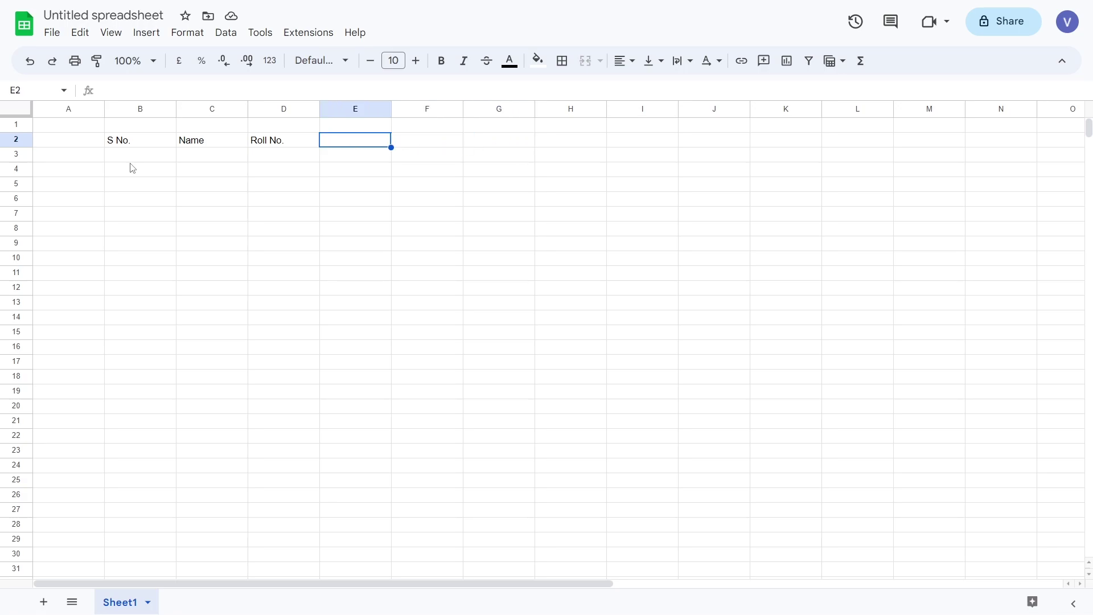
type("Monthly F")
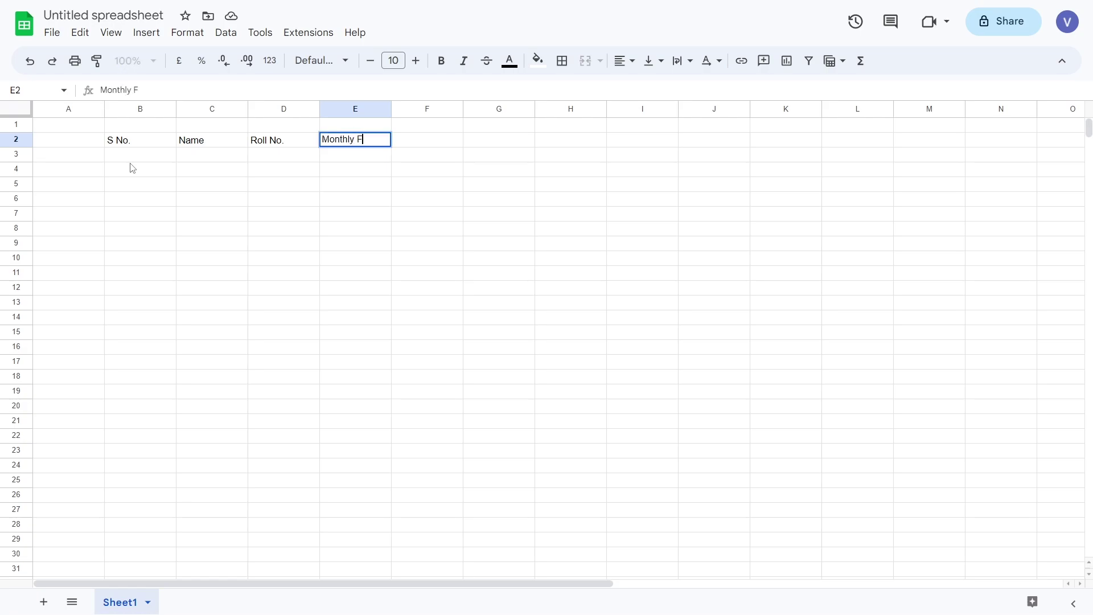
type("ees")
key("Tab")
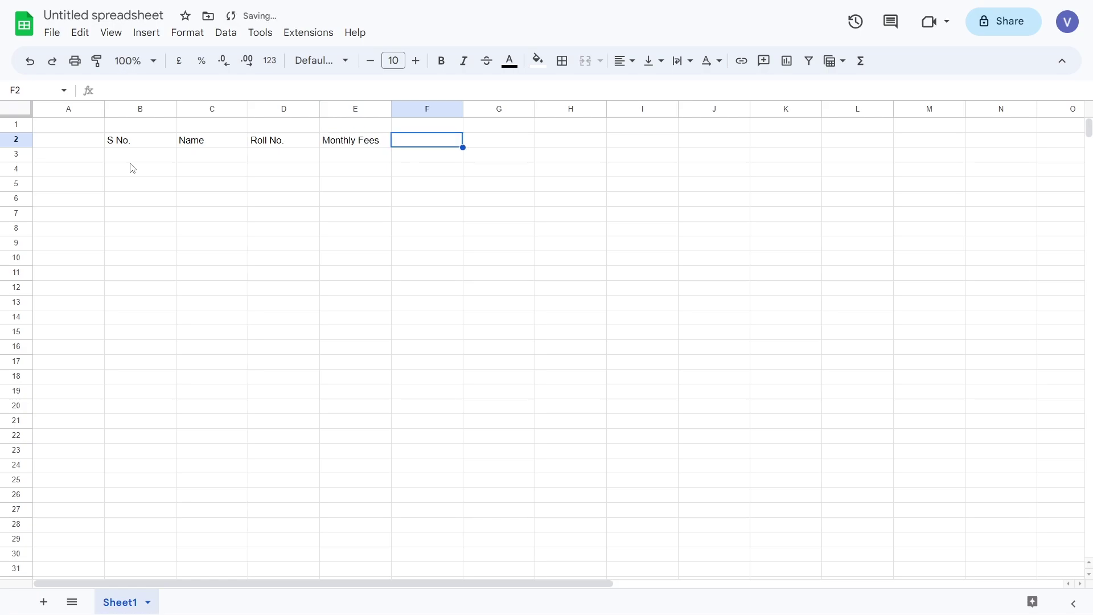
type("Ap")
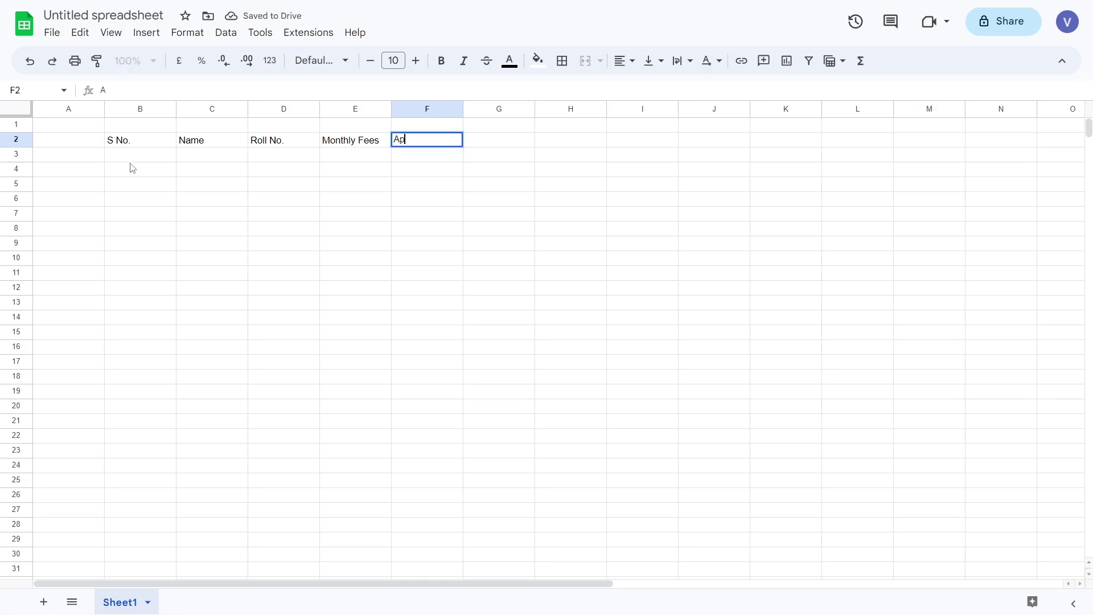
type("r")
key("Tab")
type("Ma")
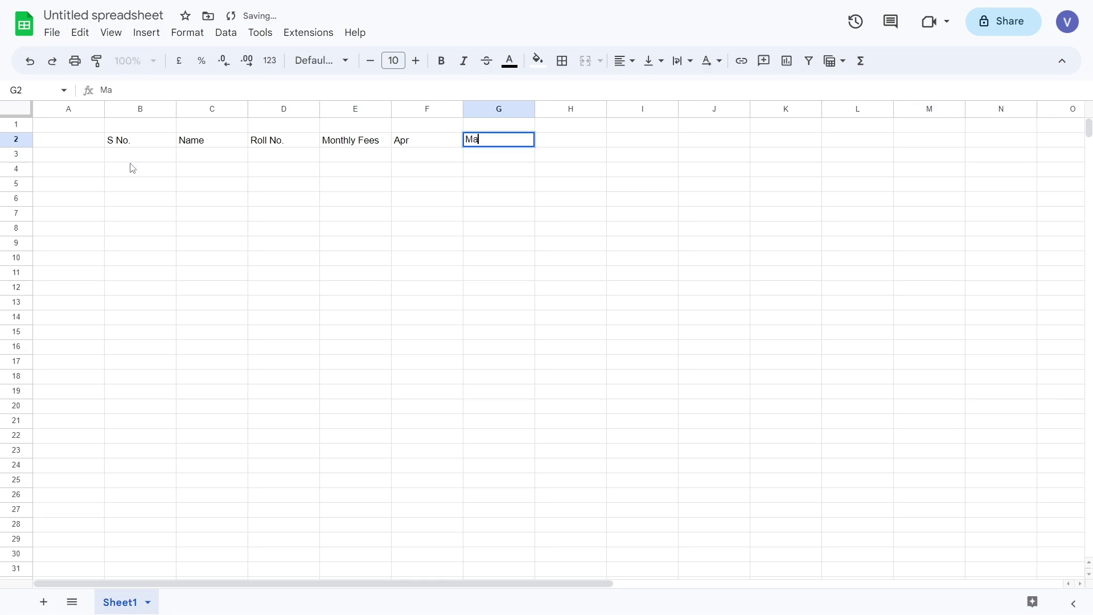
key("Return")
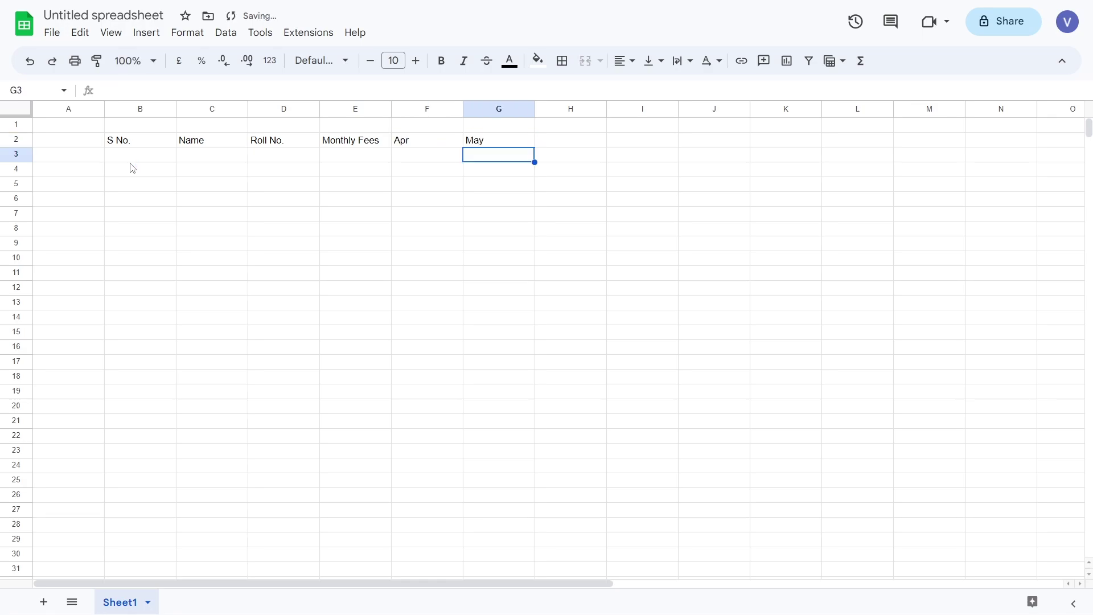
left_click(431, 143)
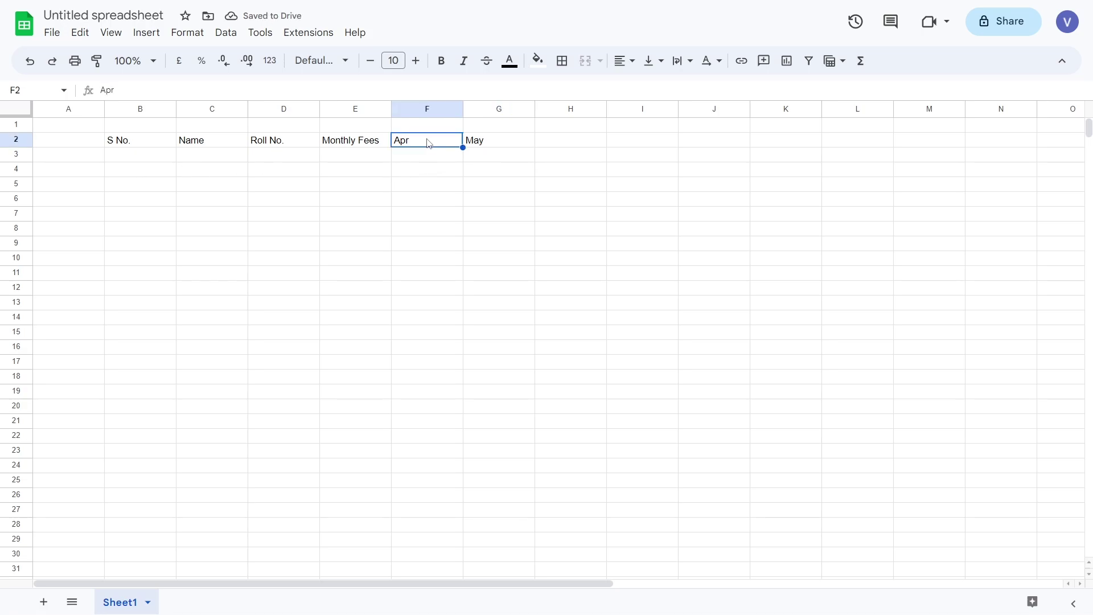
- Fill the Apr–Mar month headings across F2:Q2, clear the extra Apr, and narrow columns F–Q
left_click(507, 143, "shift")
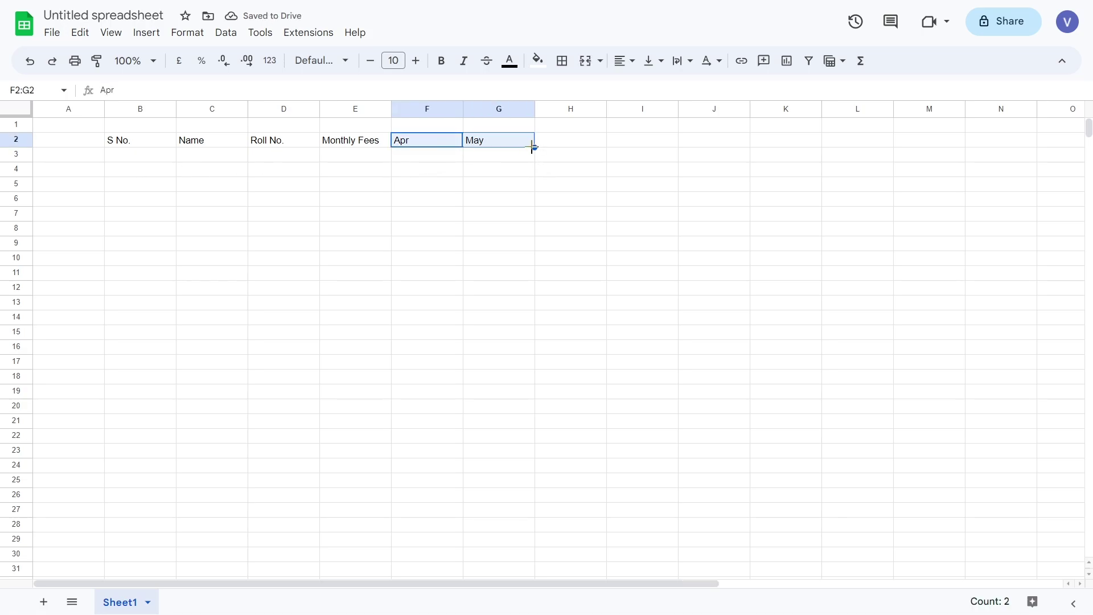
left_click_drag(533, 147, 1085, 154)
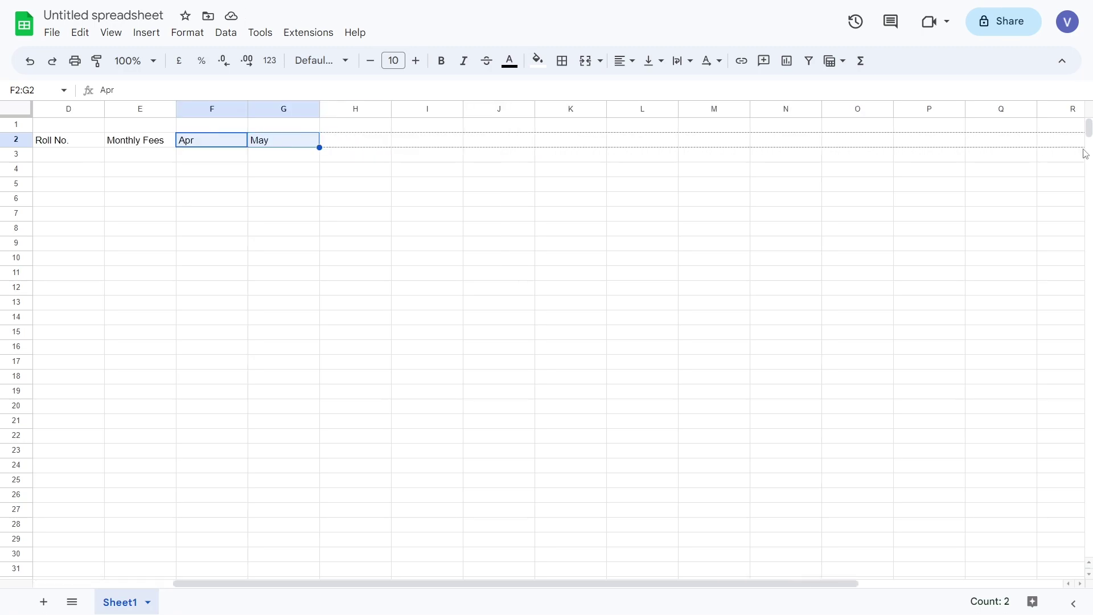
left_click_drag(1086, 154, 943, 153)
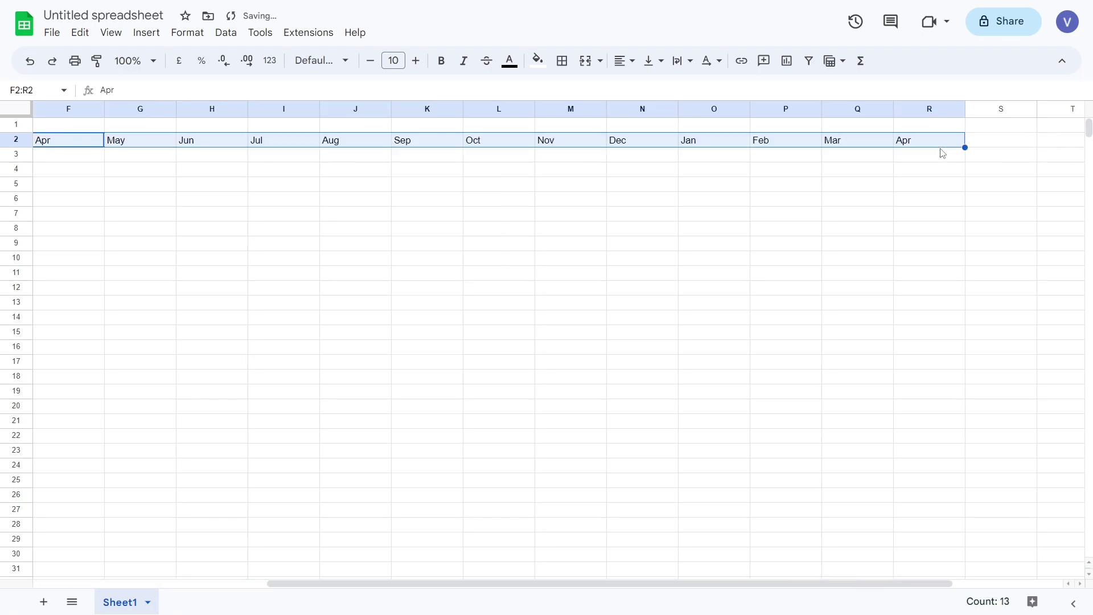
left_click(933, 144)
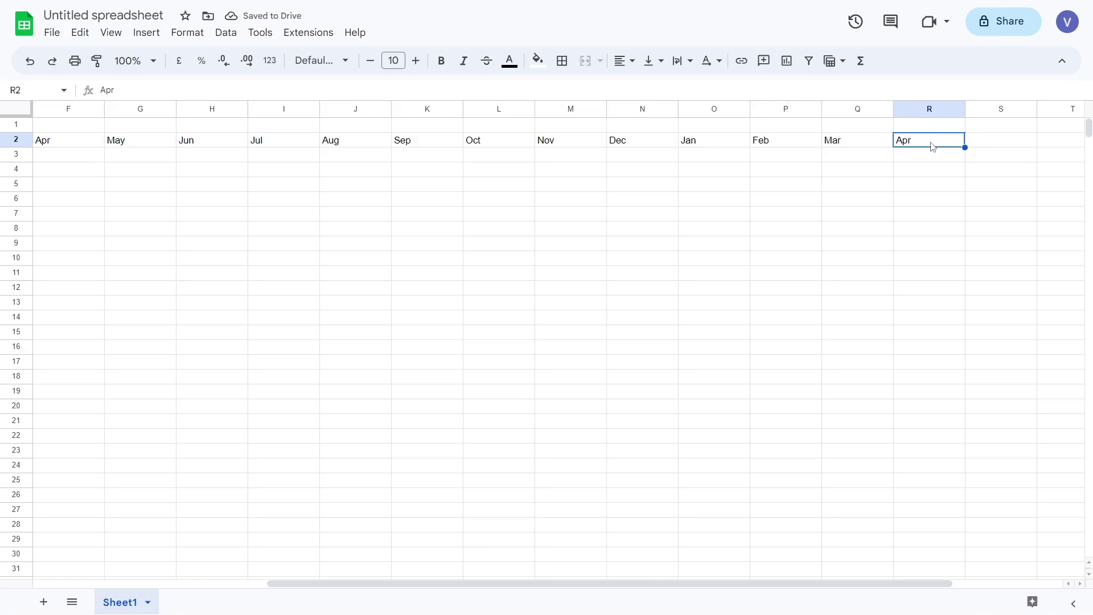
key("Delete")
mouse_move(843, 108)
left_mouse_down()
mouse_move(93, 98)
mouse_move(288, 127)
mouse_move(294, 111)
mouse_move(281, 118)
left_mouse_up()
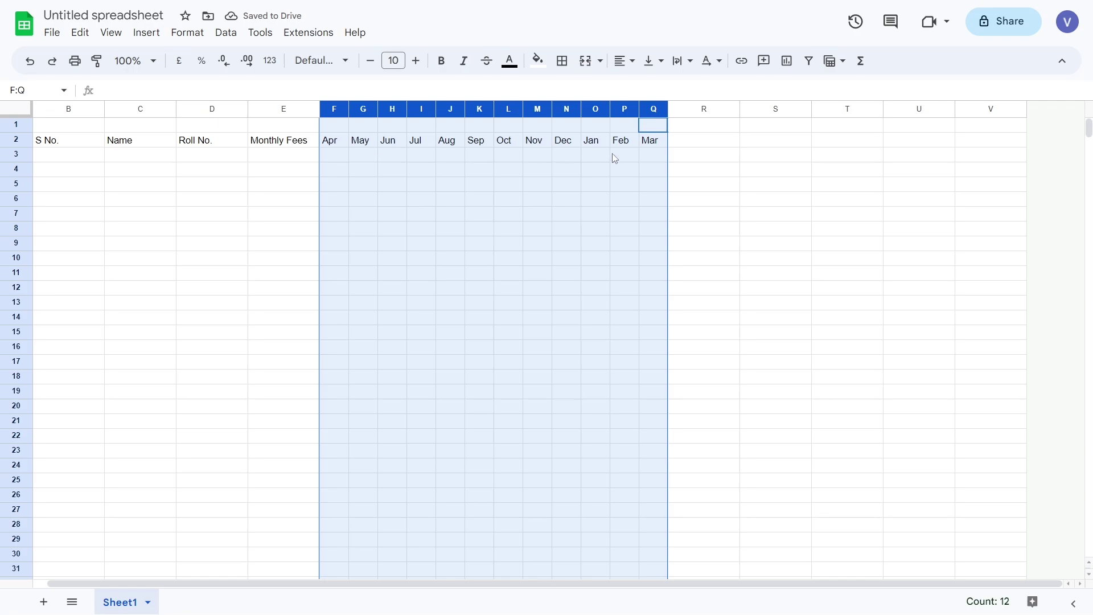
- Type Paid Months, Pending Months, Total Recd. and Balance into R2:U2
left_click(648, 144)
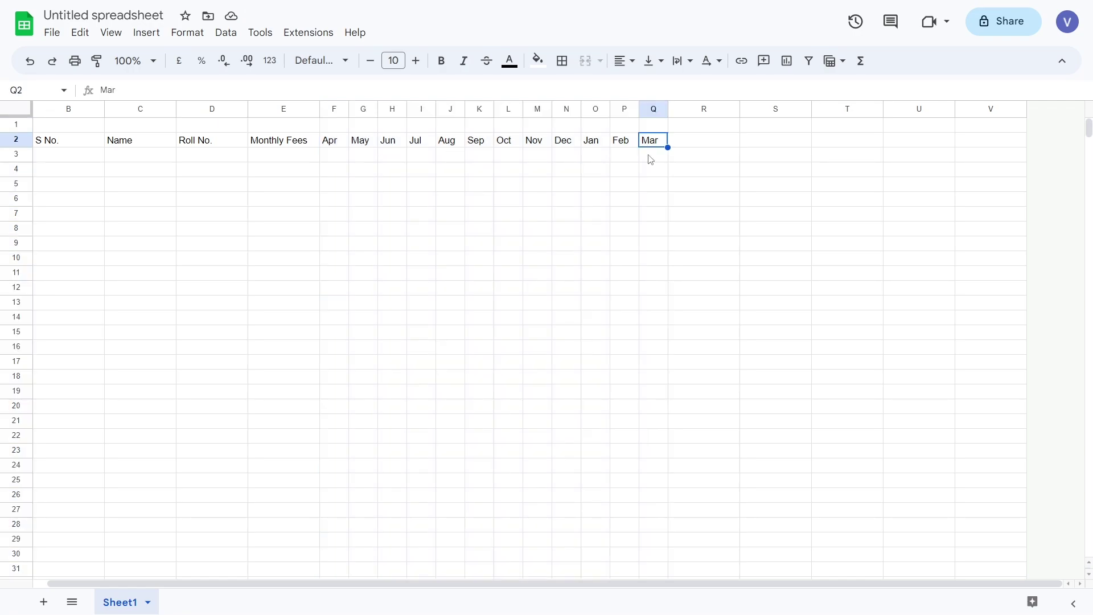
left_click(693, 141)
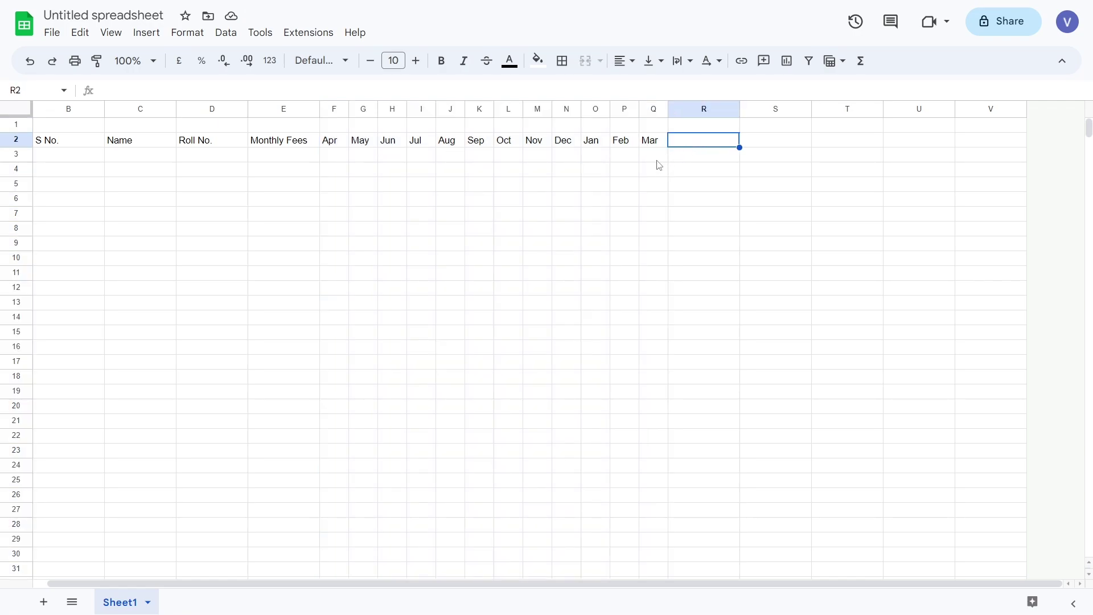
type("Paid")
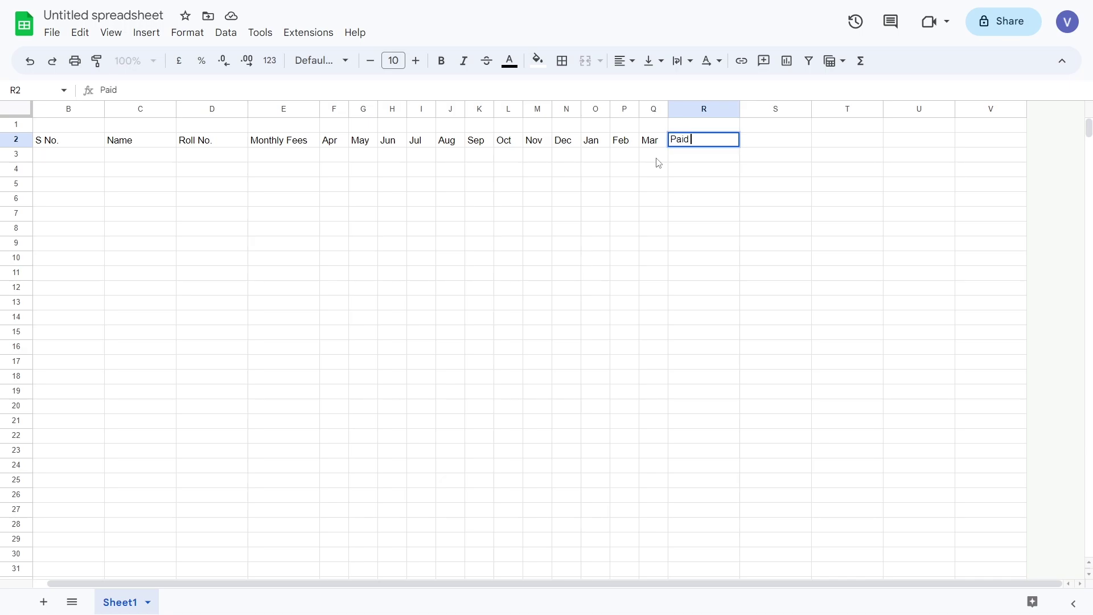
type(" Months")
key("Tab")
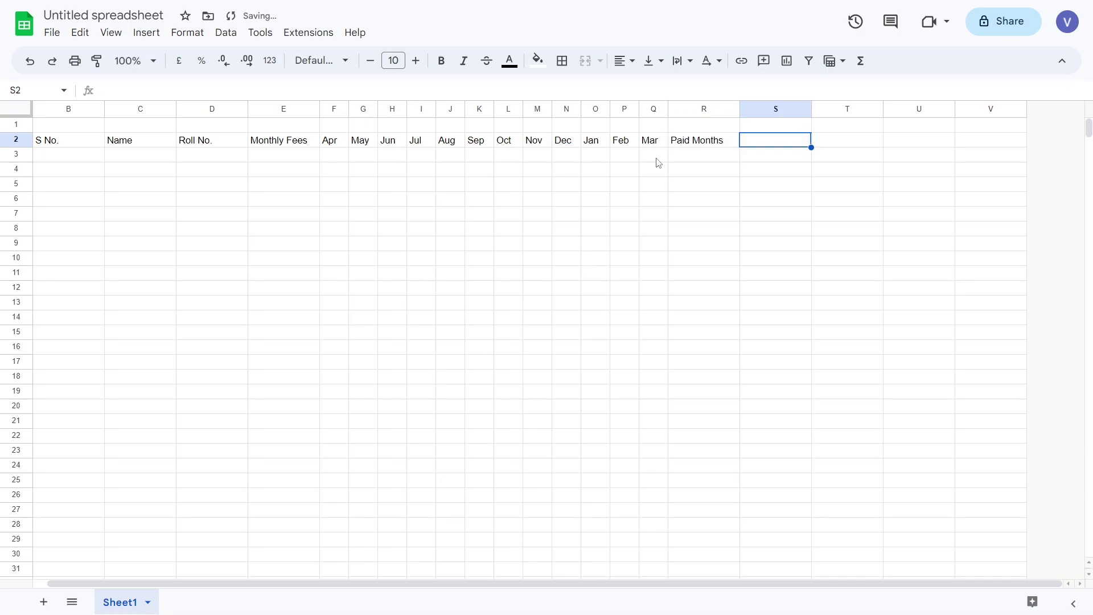
type("Pending ")
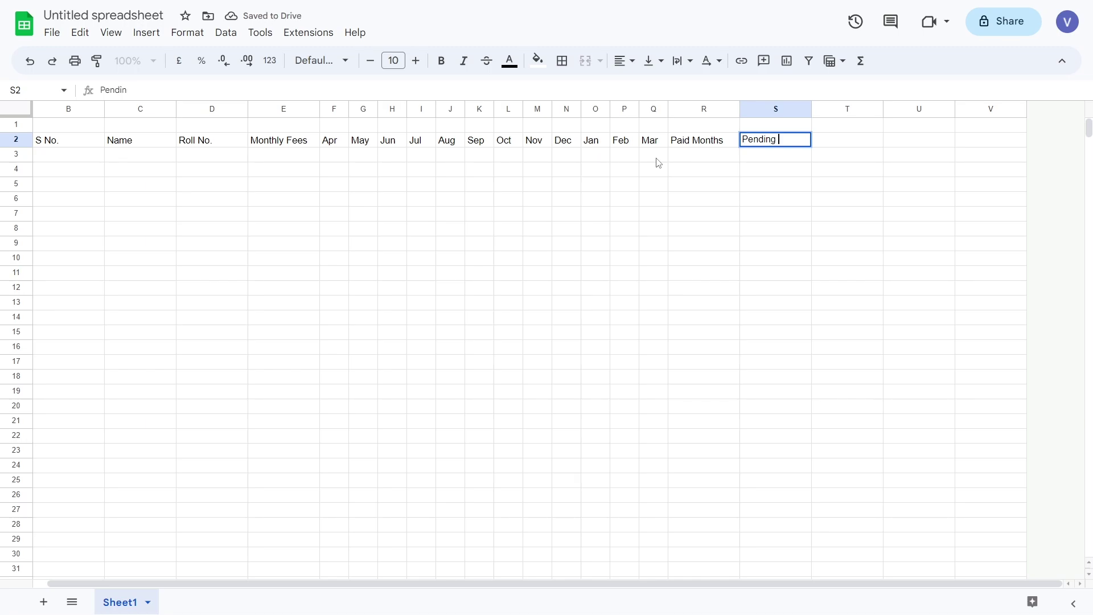
type("Months")
key("Tab")
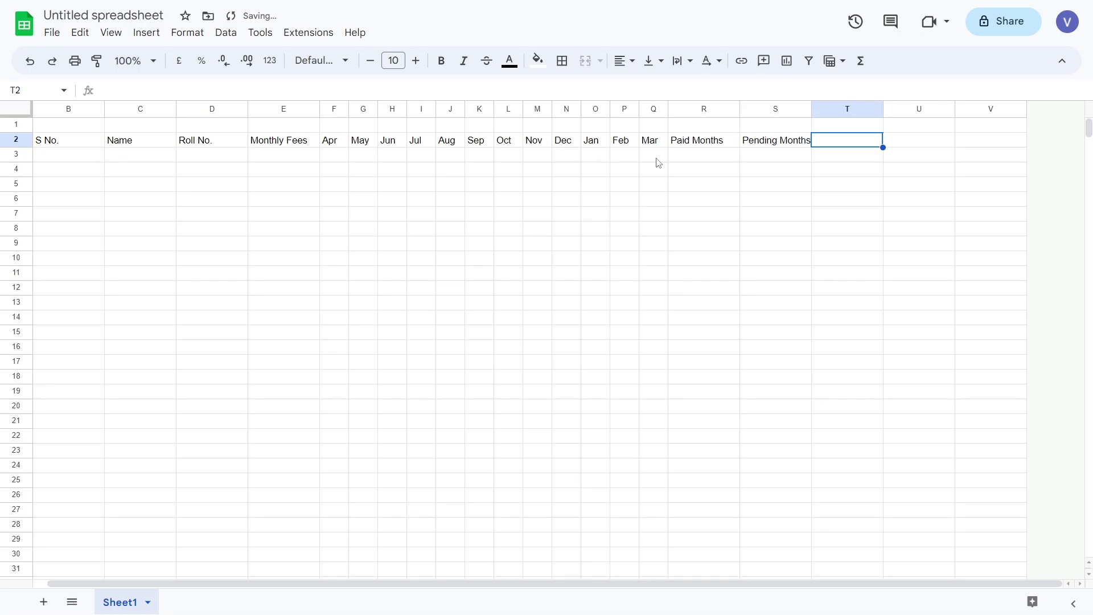
type("Tota")
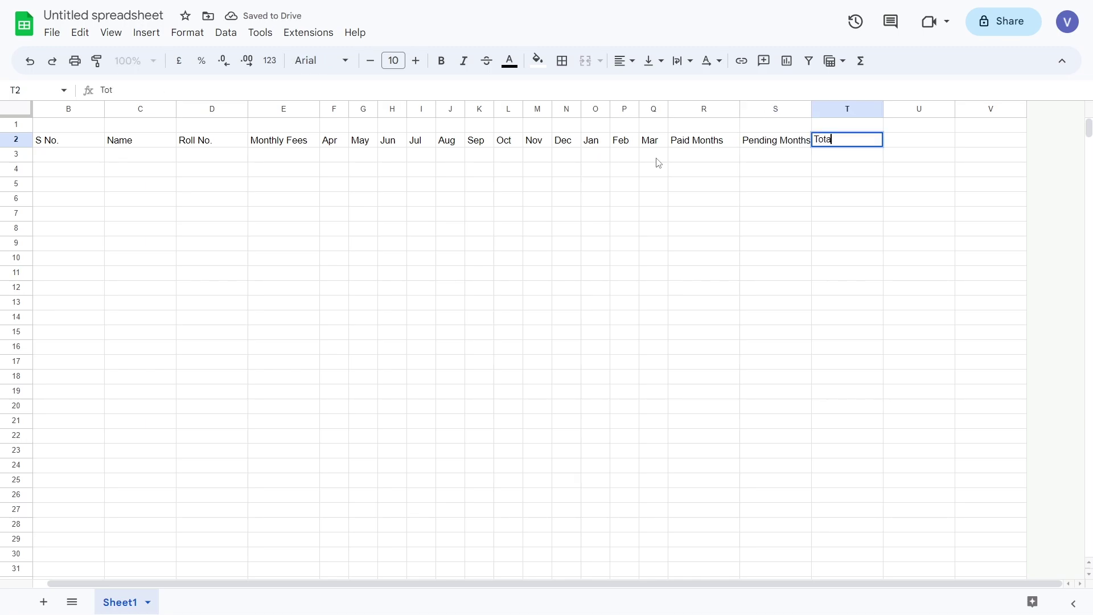
type("l Recd.")
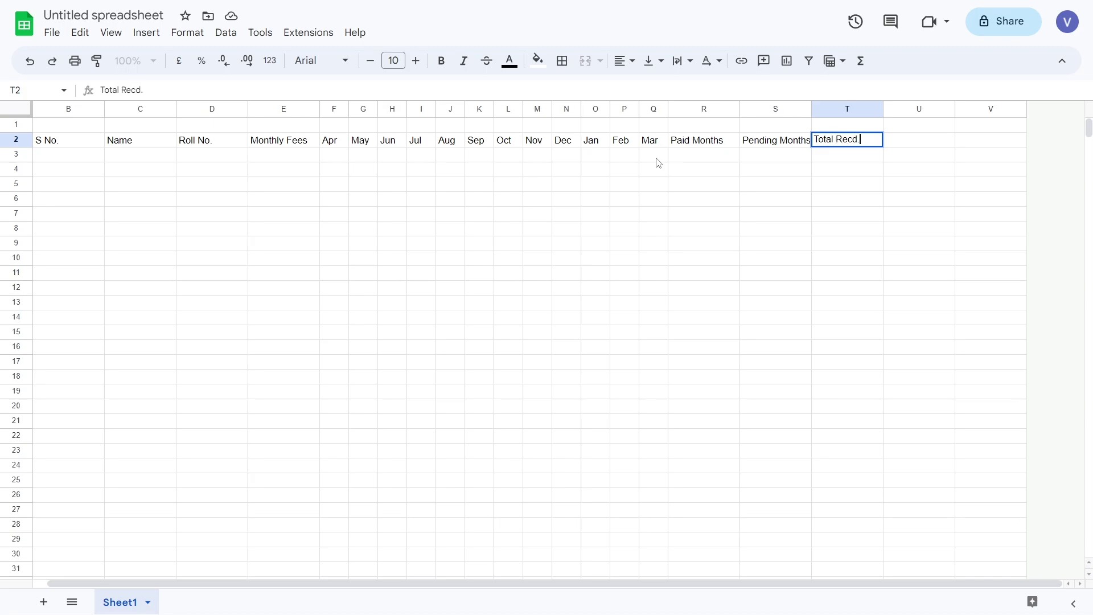
key("Tab")
type("B")
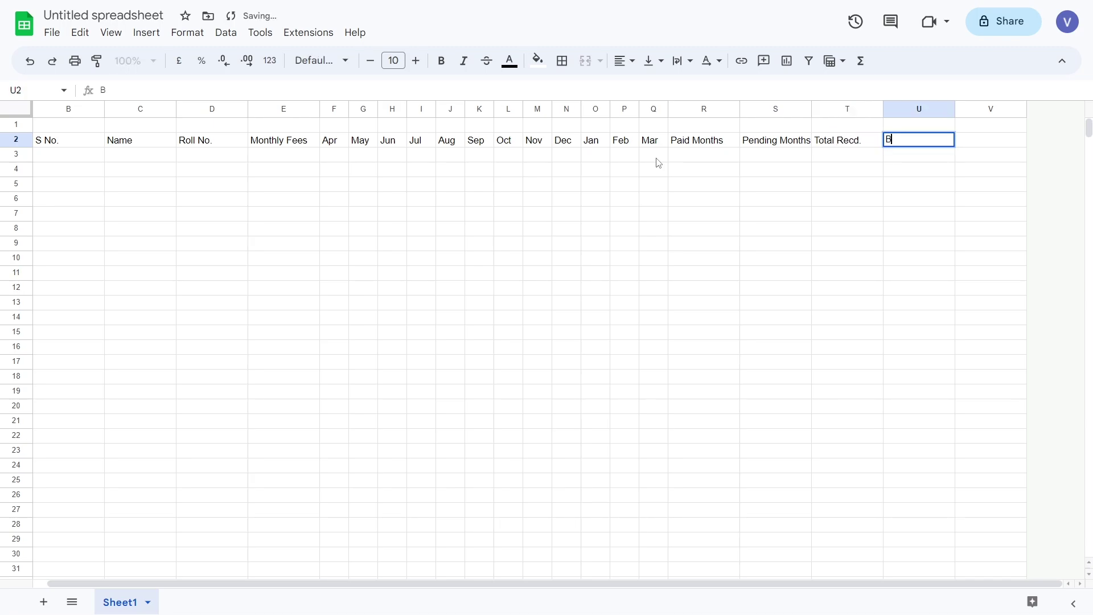
type("alance")
left_click(930, 143)
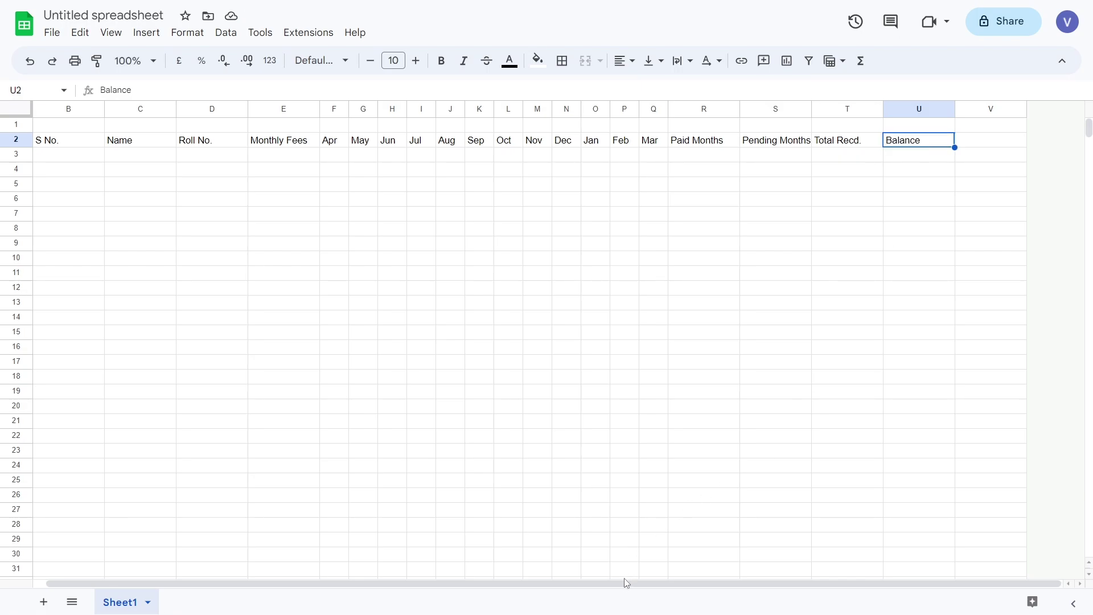
left_click_drag(624, 579, 559, 579)
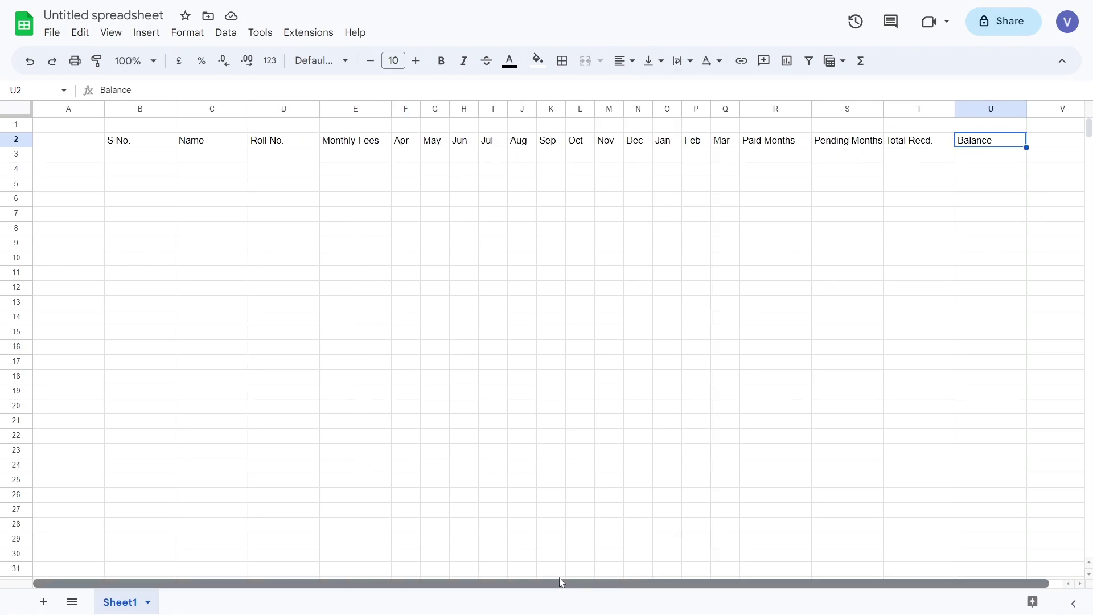
- Number the students 1 to 20 down column B from B3
left_click(163, 162)
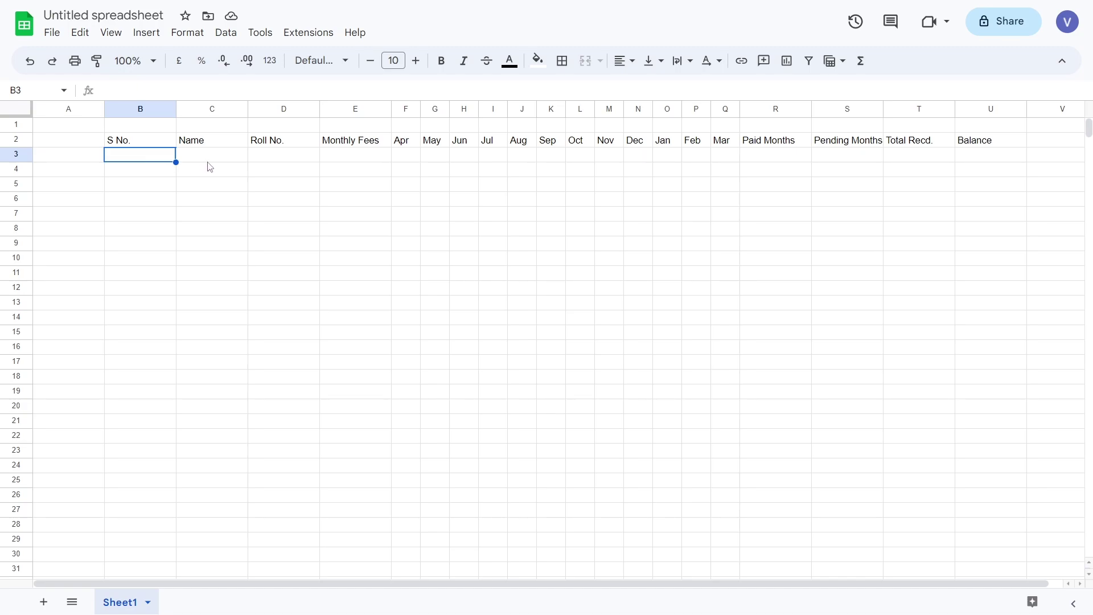
type("1")
key("Return")
type("2")
key("Return")
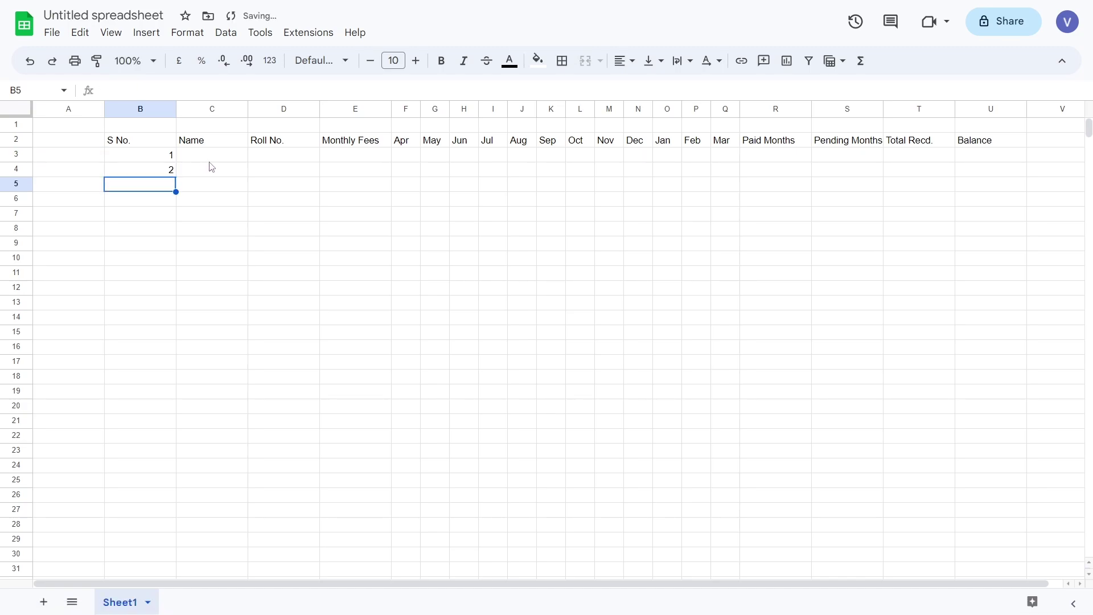
type("3")
key("Return")
left_click_drag(163, 155, 176, 437)
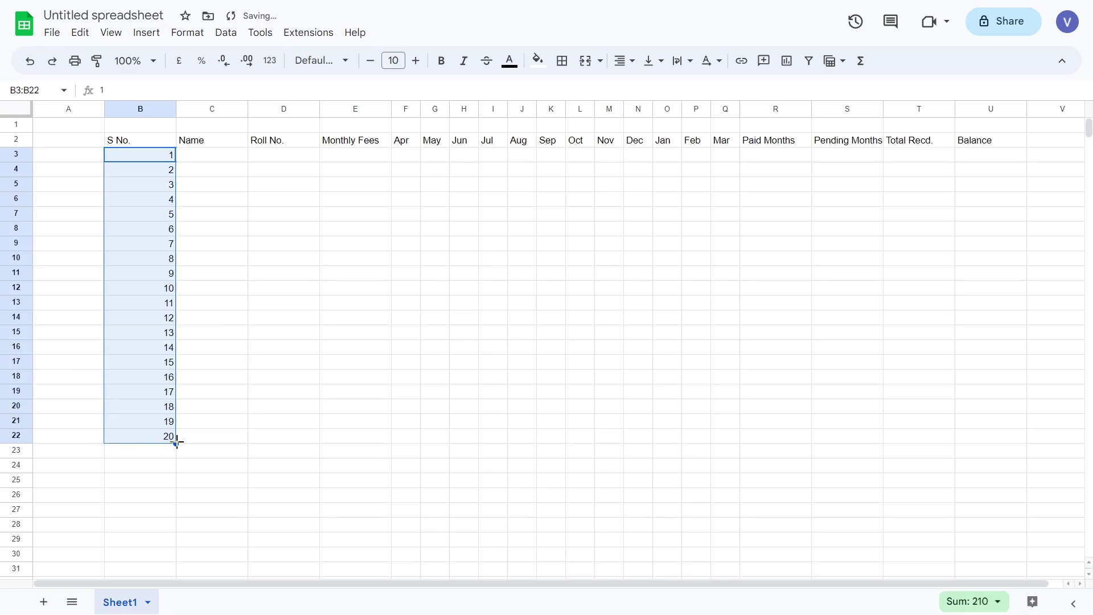
- Type each student's name down the Name column starting at C3
left_click(219, 146)
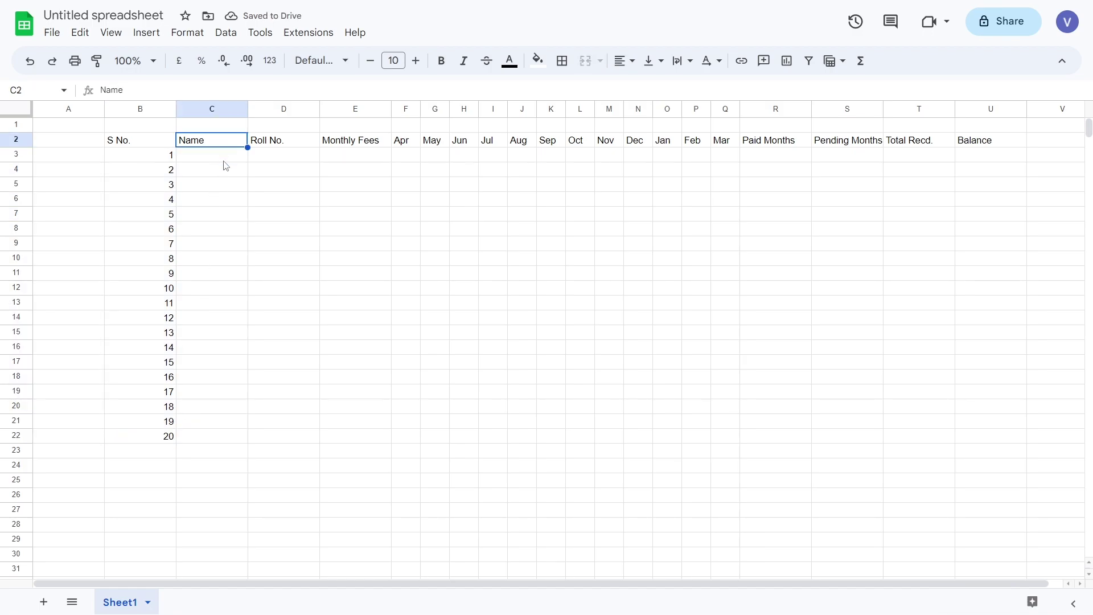
left_click(226, 166)
type("A")
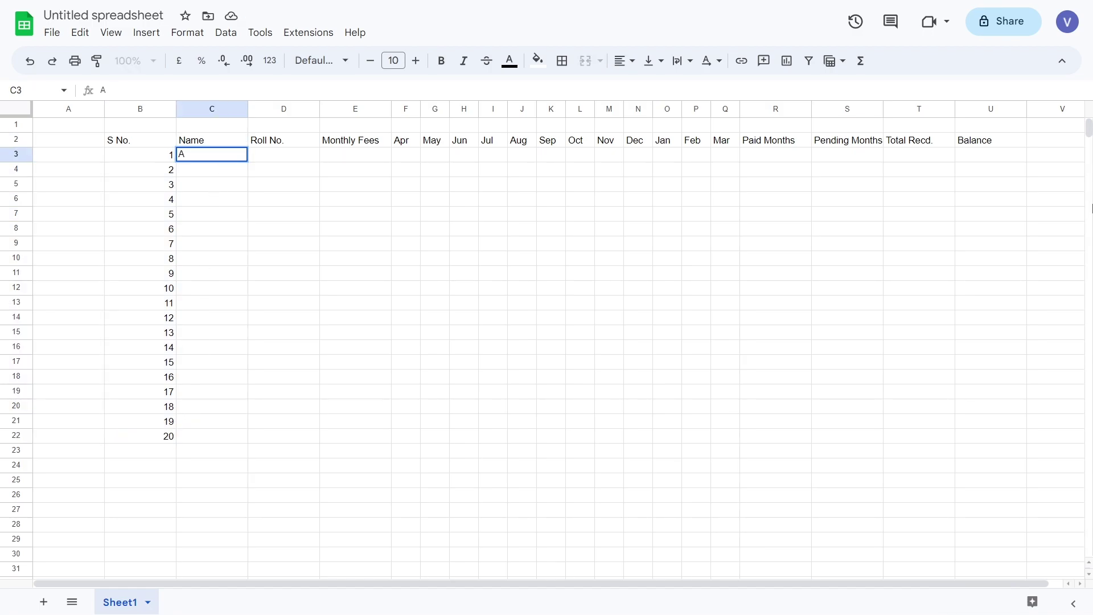
type("arav")
key("Return")
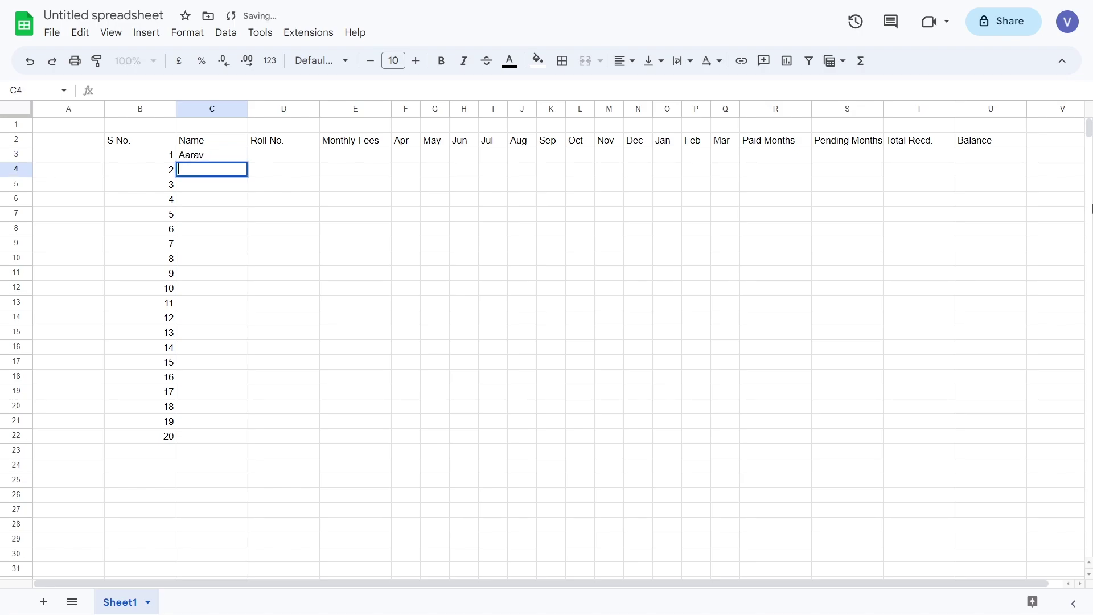
type("Kabir")
key("Return")
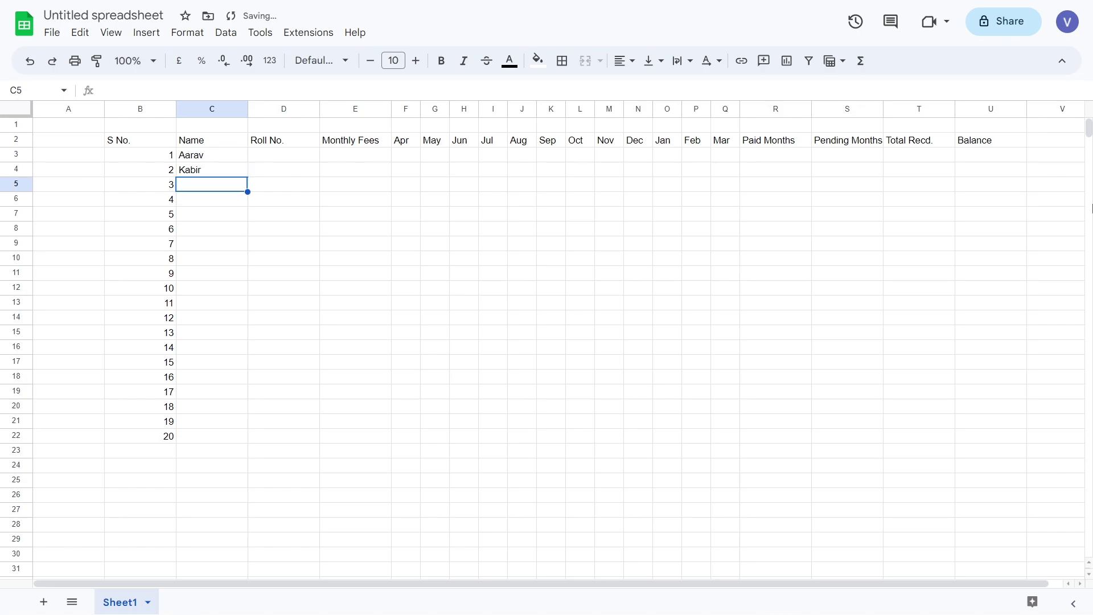
type("Ravi")
key("Return")
type("S")
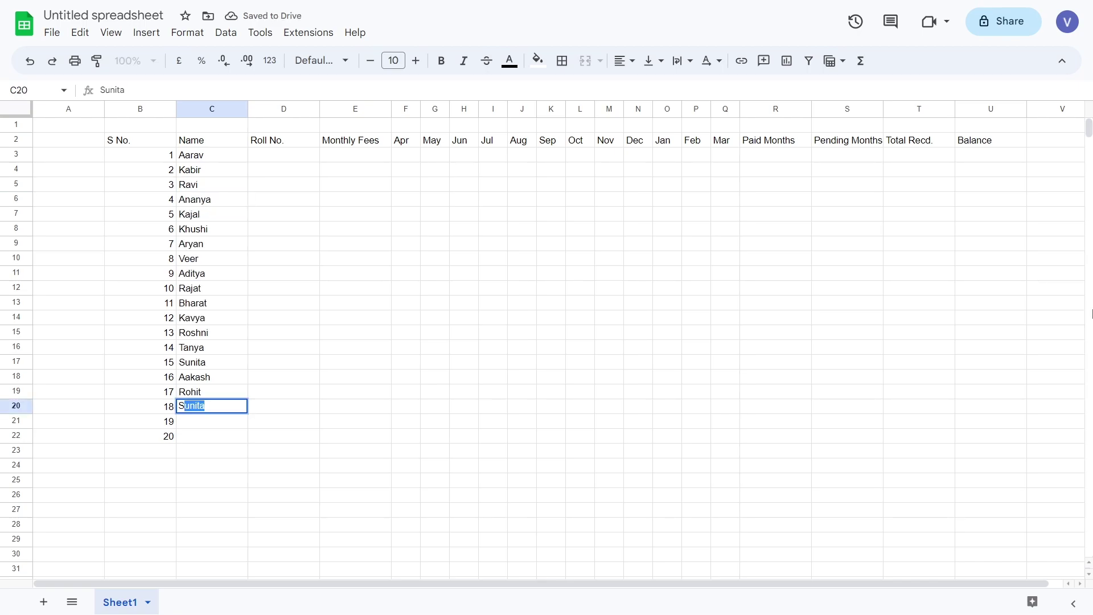
type("hivam")
key("Return")
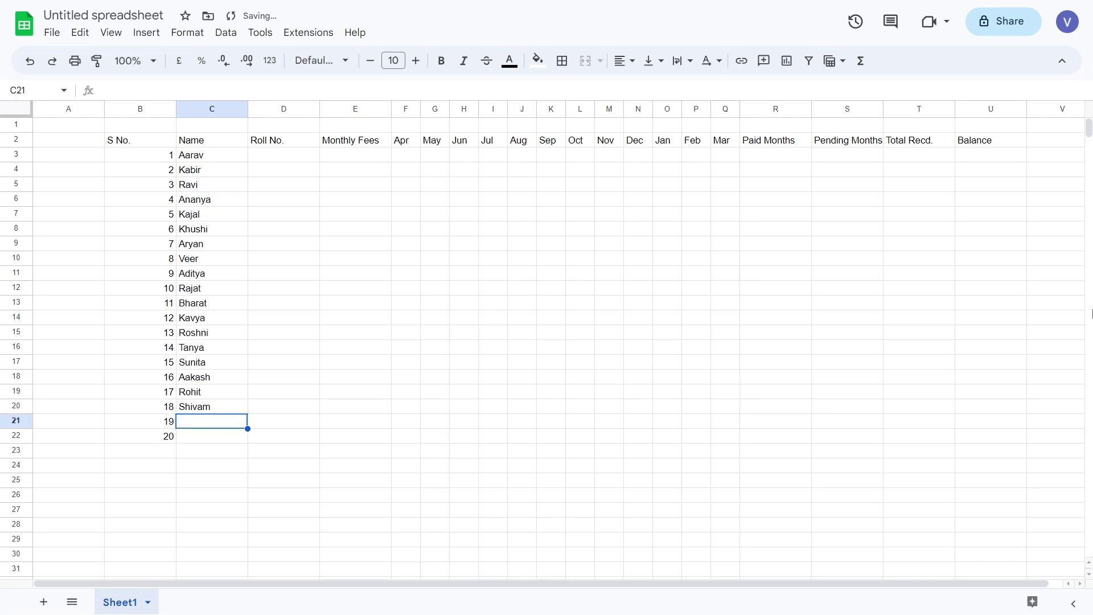
type("Anchal")
key("Return")
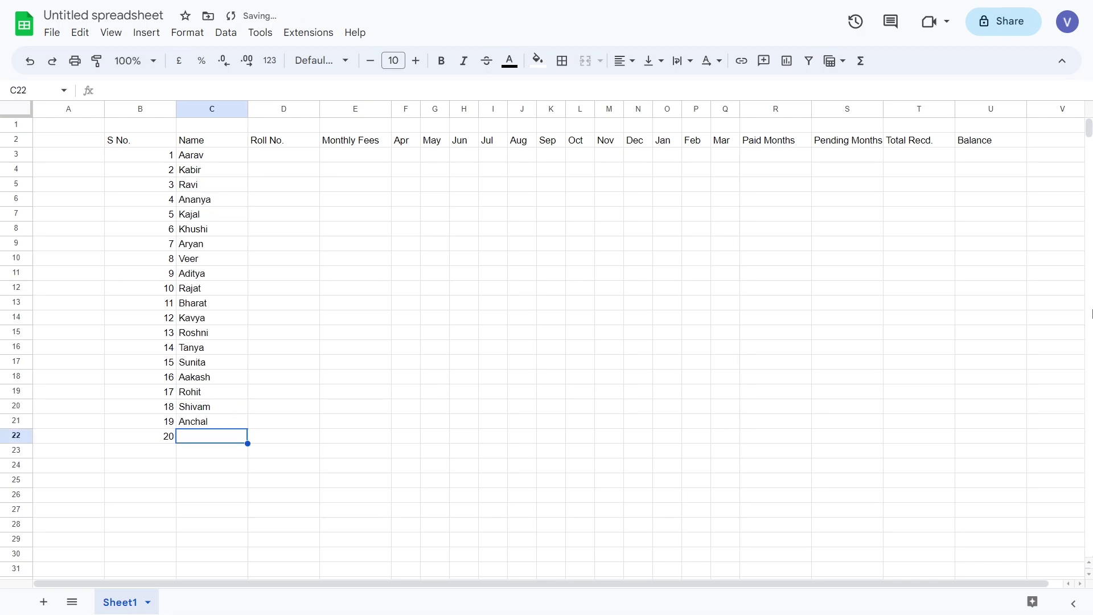
type("Deepak")
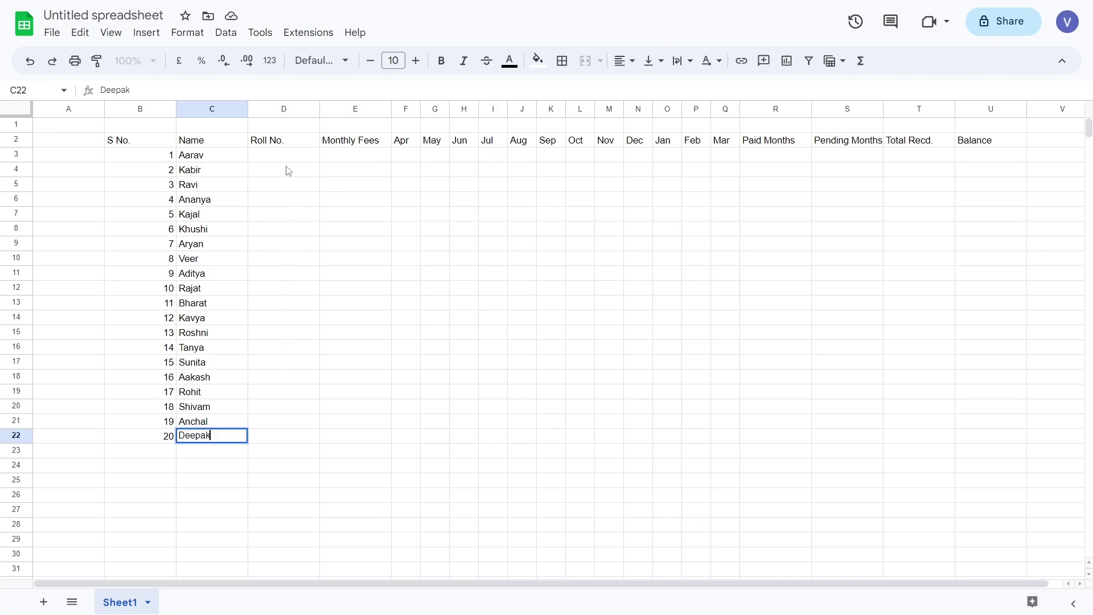
- Enter roll numbers '001 and '002 as text and fill them down to 020 in D22
left_click(293, 148)
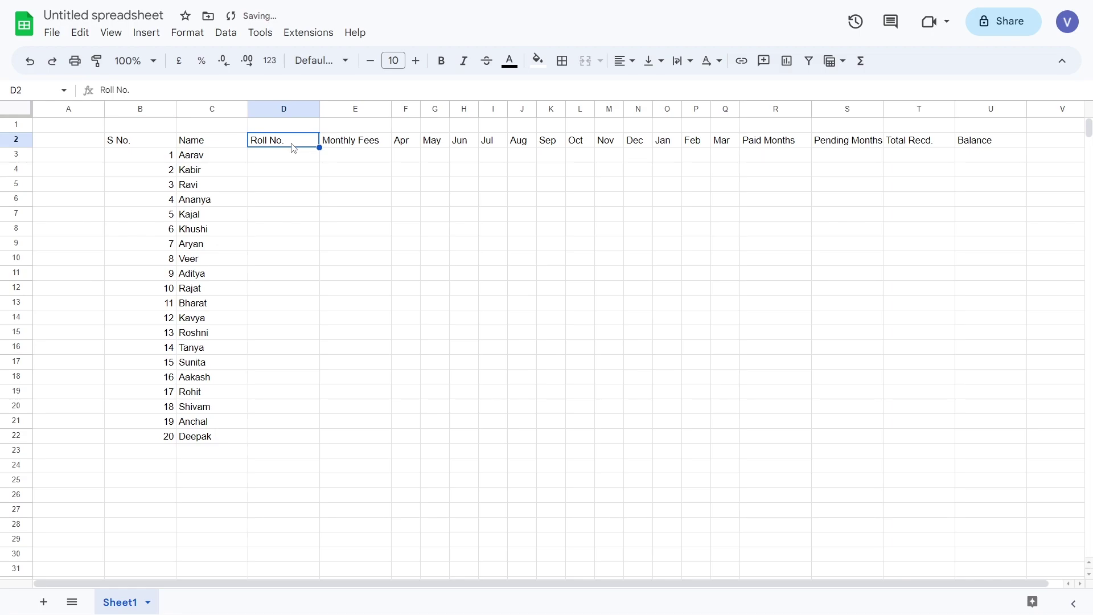
left_click(294, 159)
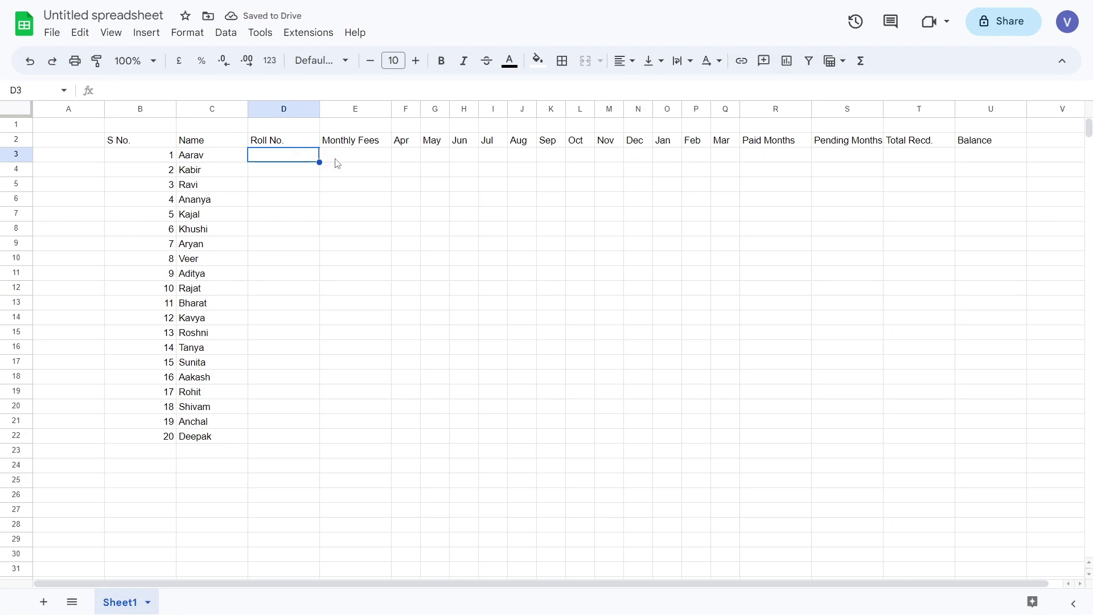
key("Return")
type("001")
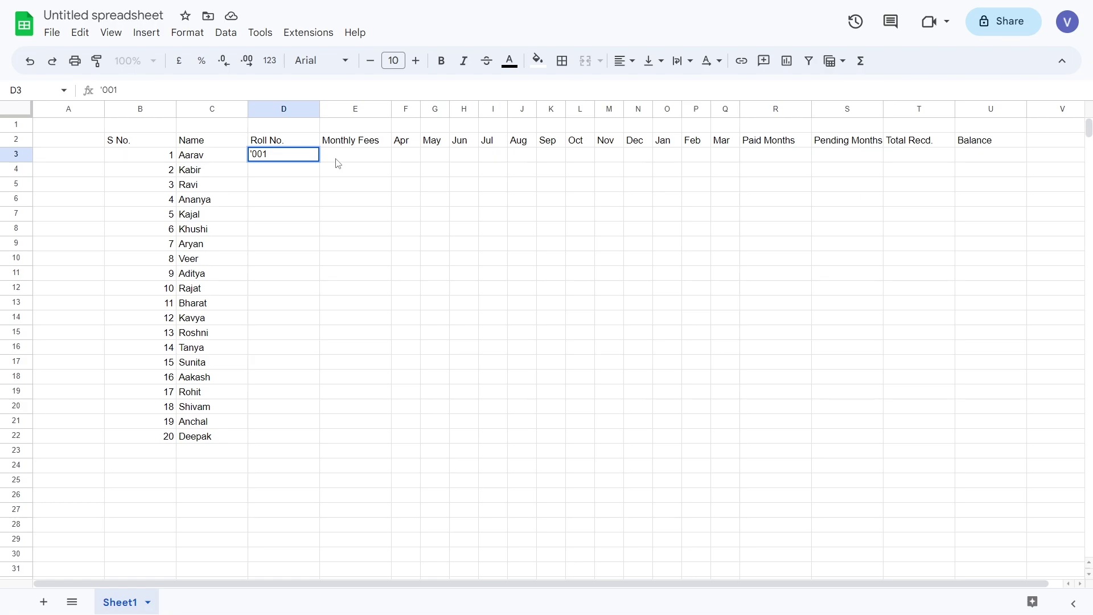
key("Return")
key("Return")
type("'0")
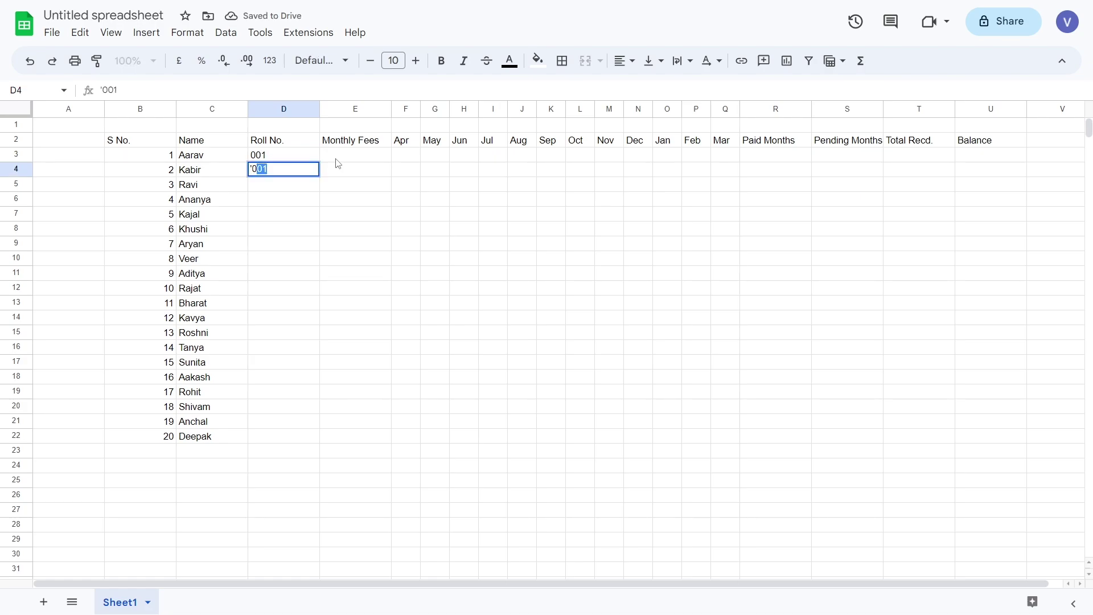
type("02")
key("Return")
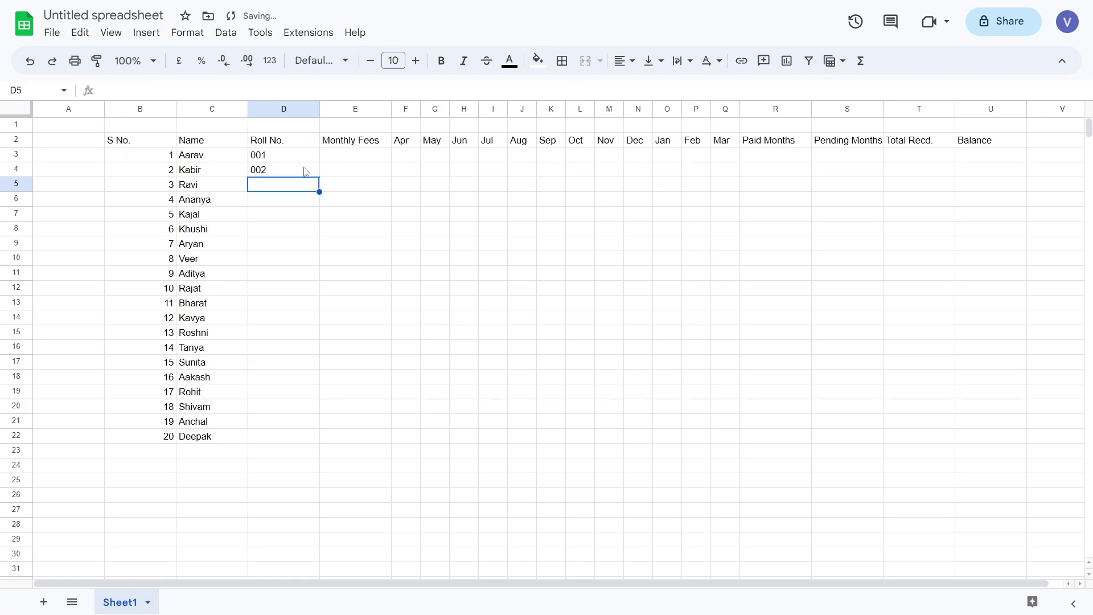
left_click(302, 160)
left_click_drag(301, 160, 299, 446)
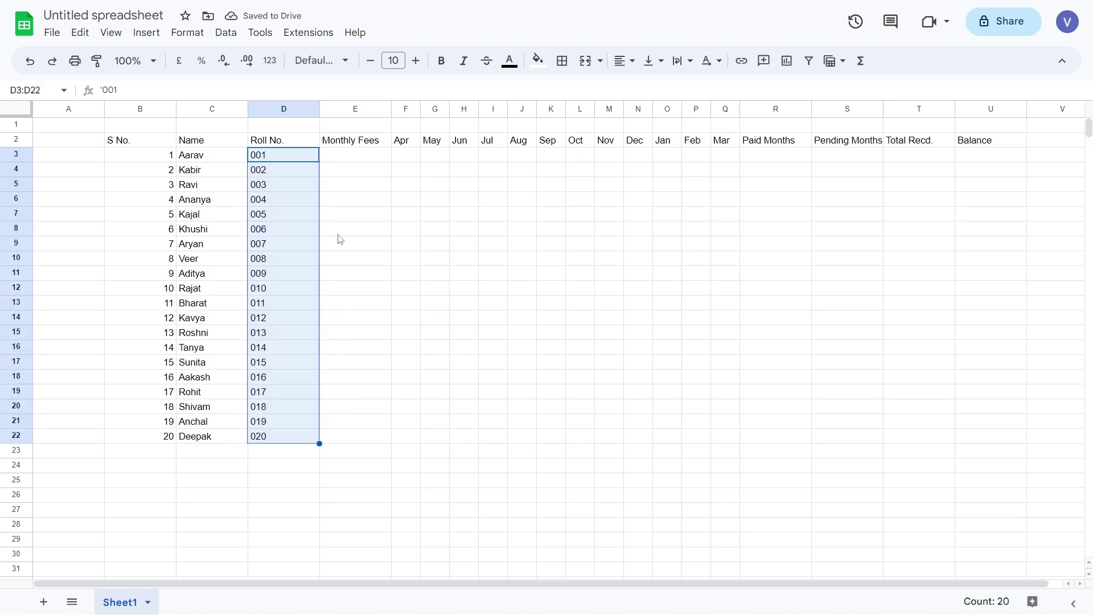
left_click(350, 145)
double_click(387, 142)
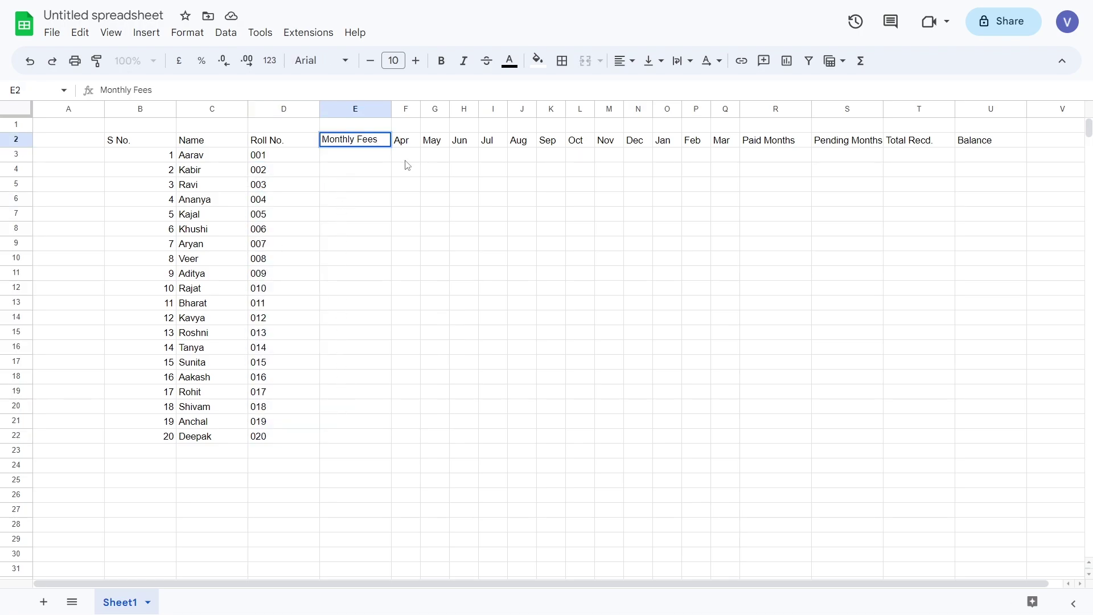
key("Return")
- Enter 2500 as the monthly fee in E3 and copy it to E4:E22
type("250")
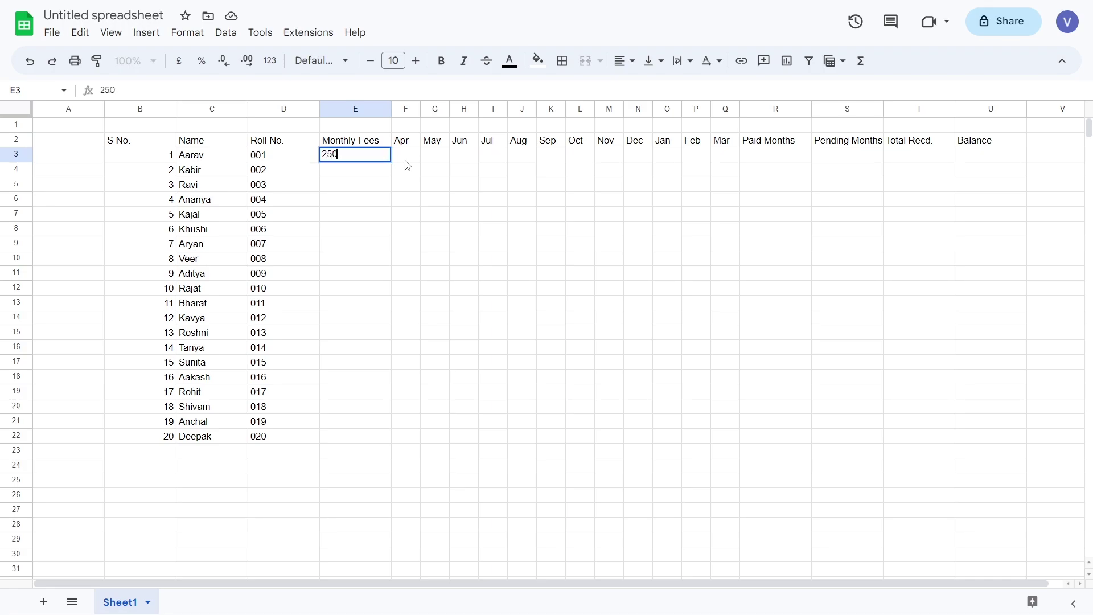
type("0")
key("Return")
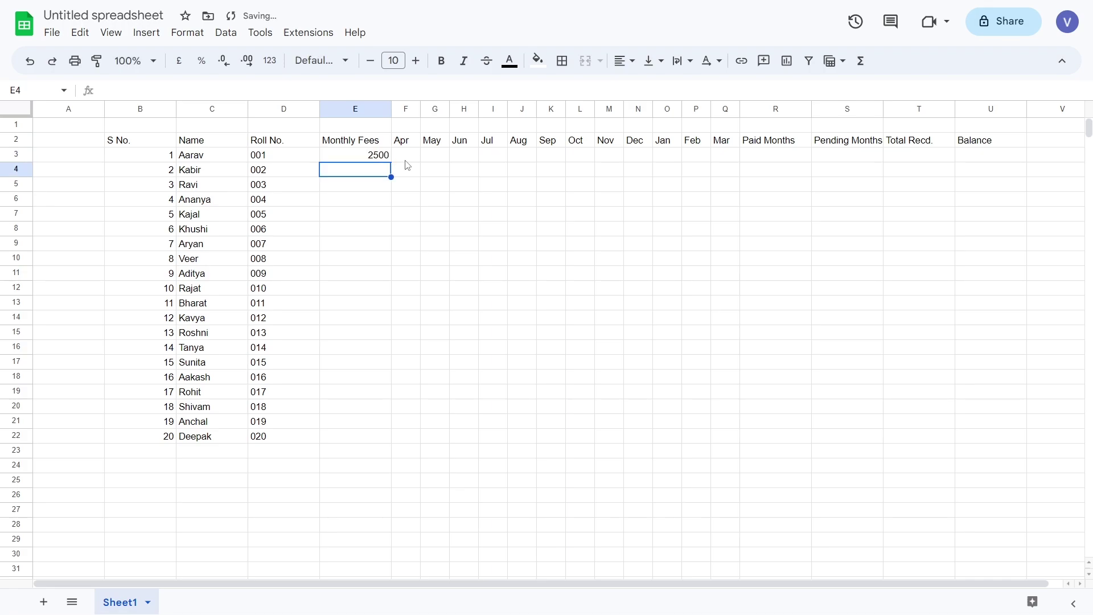
left_click(374, 157)
key("ctrl+c")
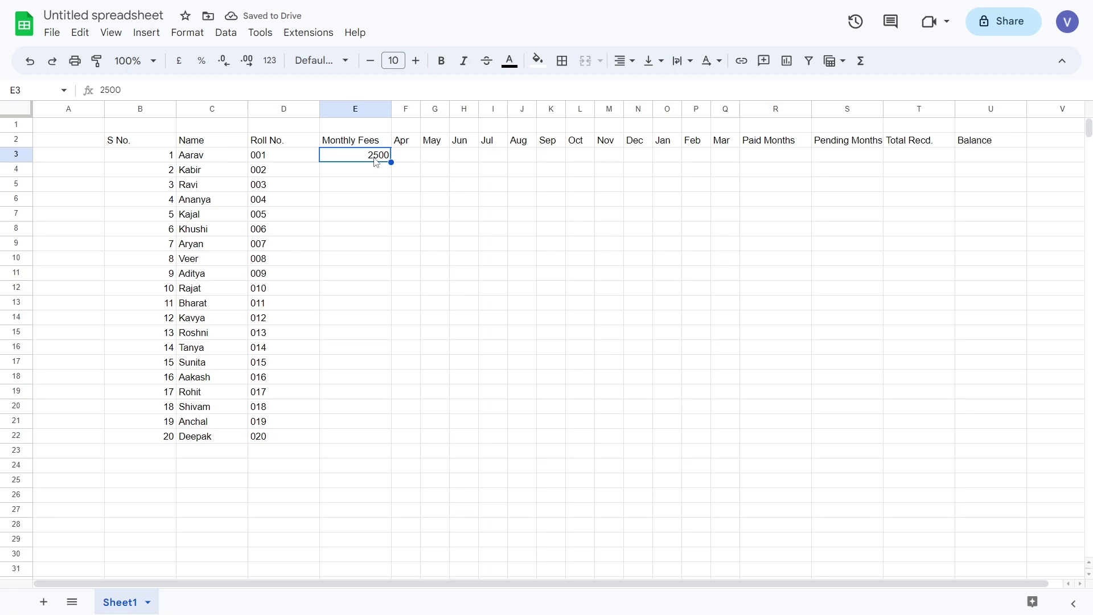
left_click_drag(366, 174, 349, 438)
key("ctrl+v")
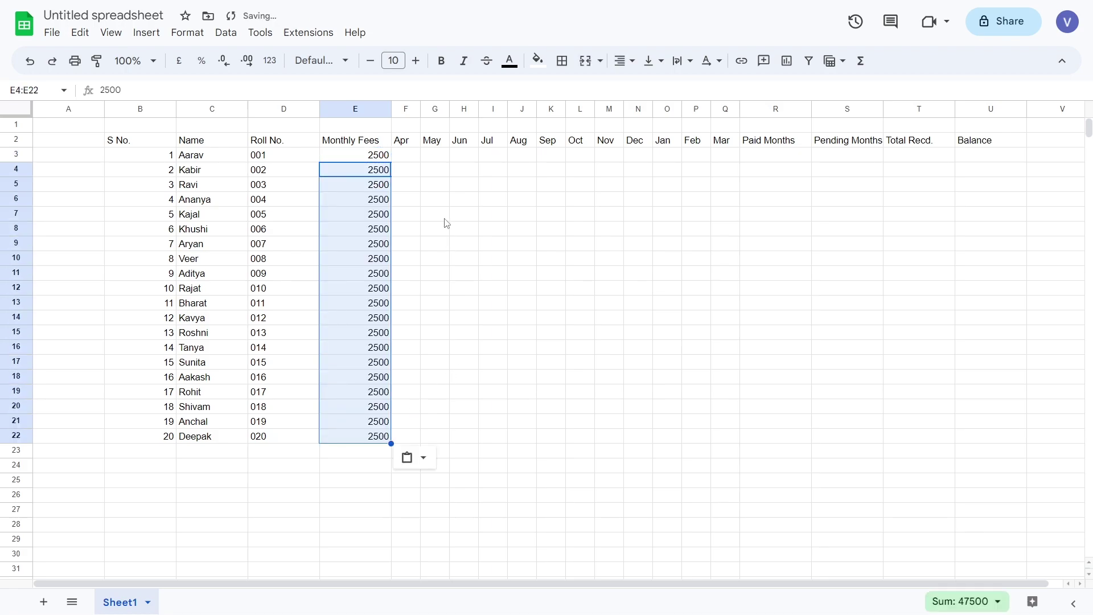
left_click(429, 157)
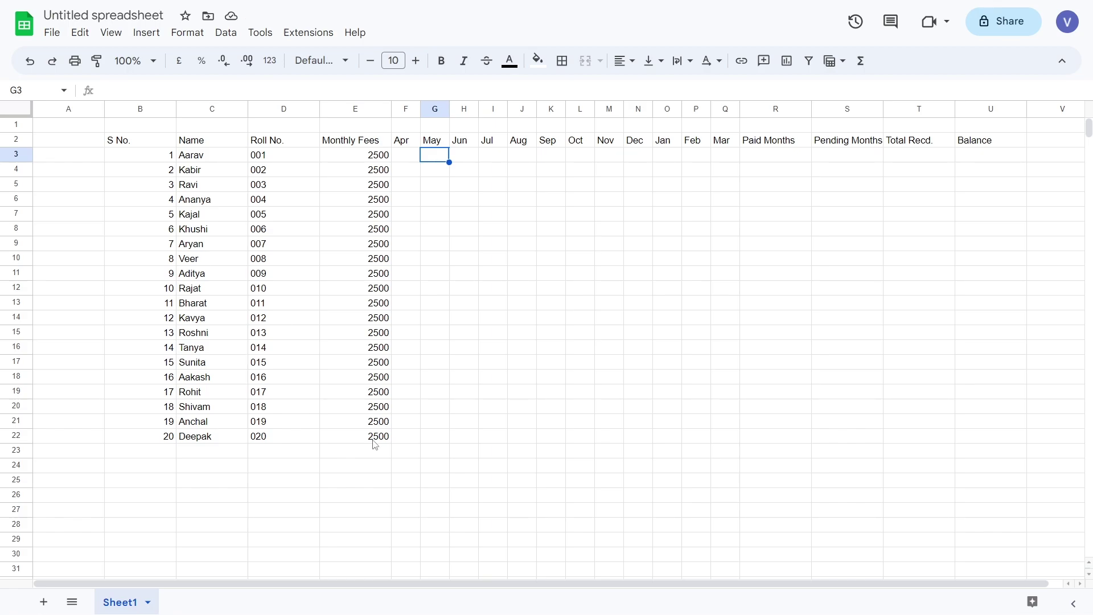
left_click(798, 145)
left_click(798, 157)
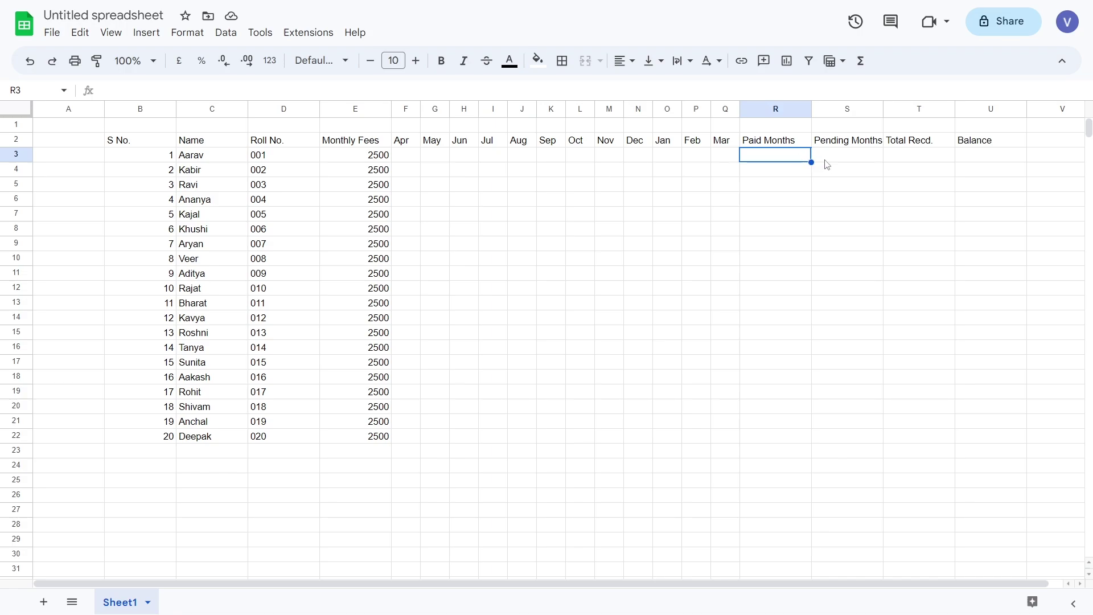
- Enter =COUNTIF(F3:Q3,TRUE) in R3 to count the first student's paid months
type("=")
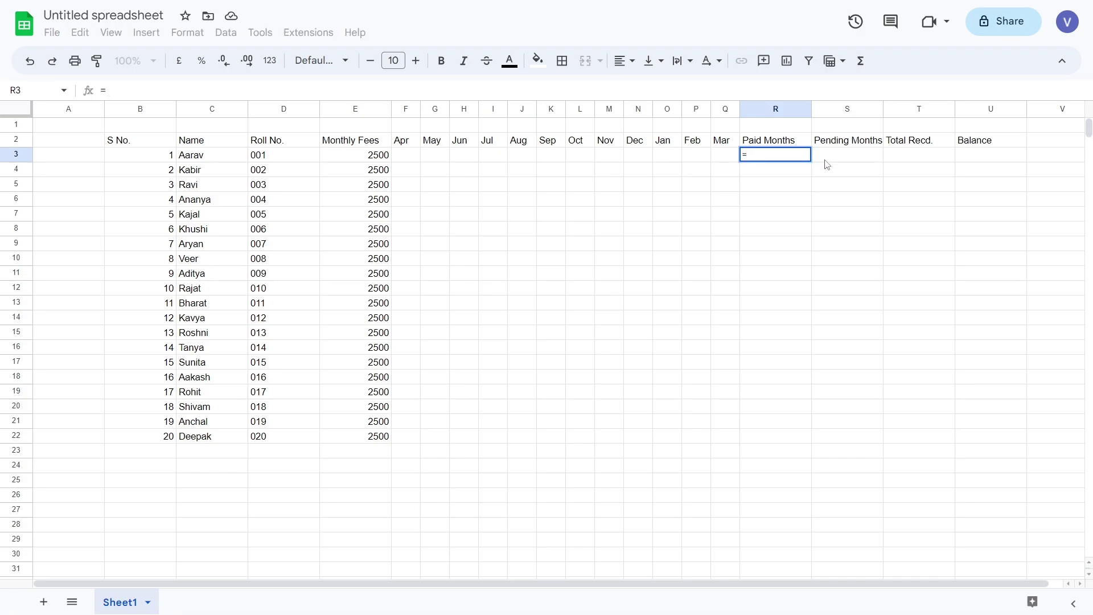
type("COUNT")
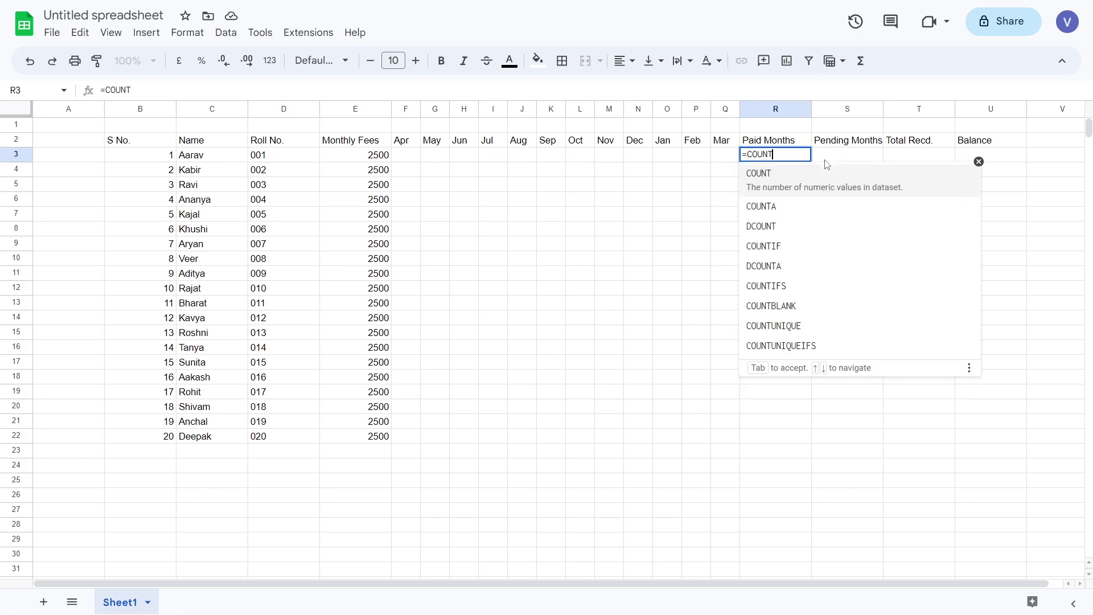
type("IF(")
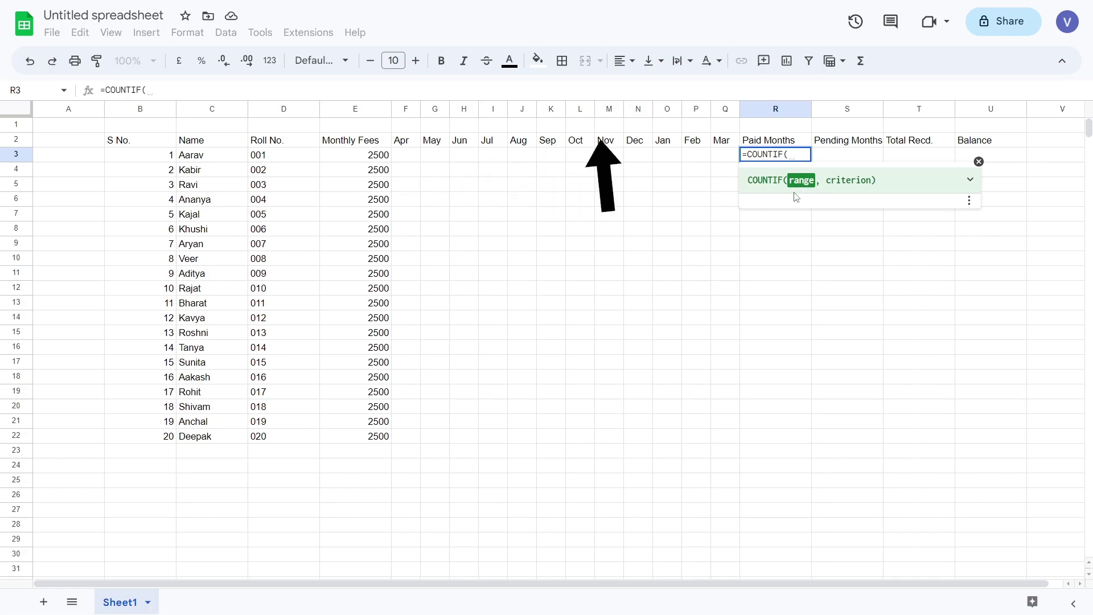
left_click_drag(408, 159, 722, 164)
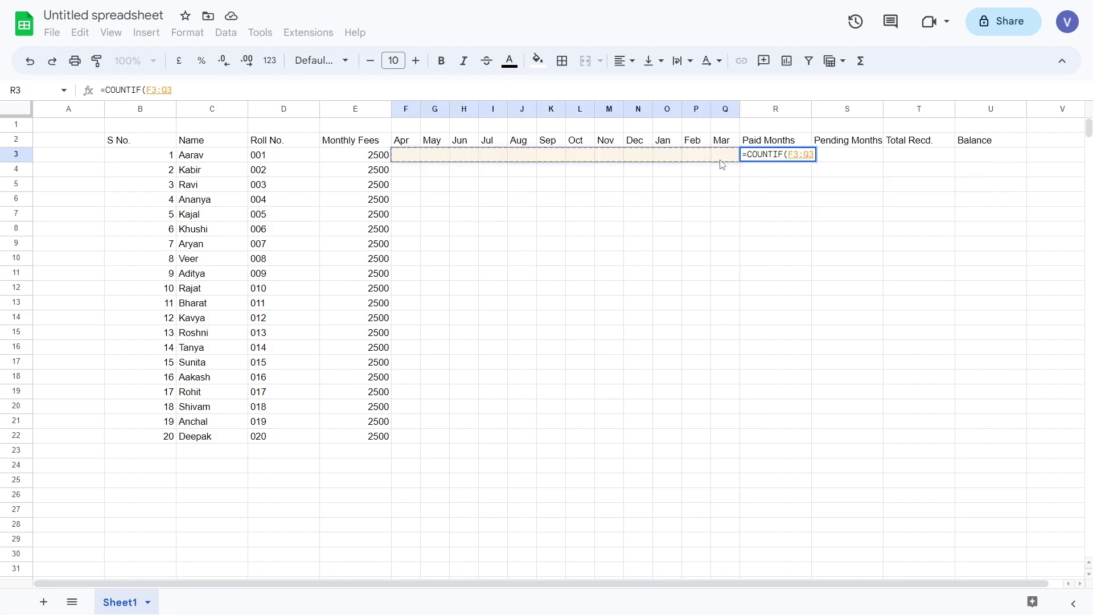
type(", ")
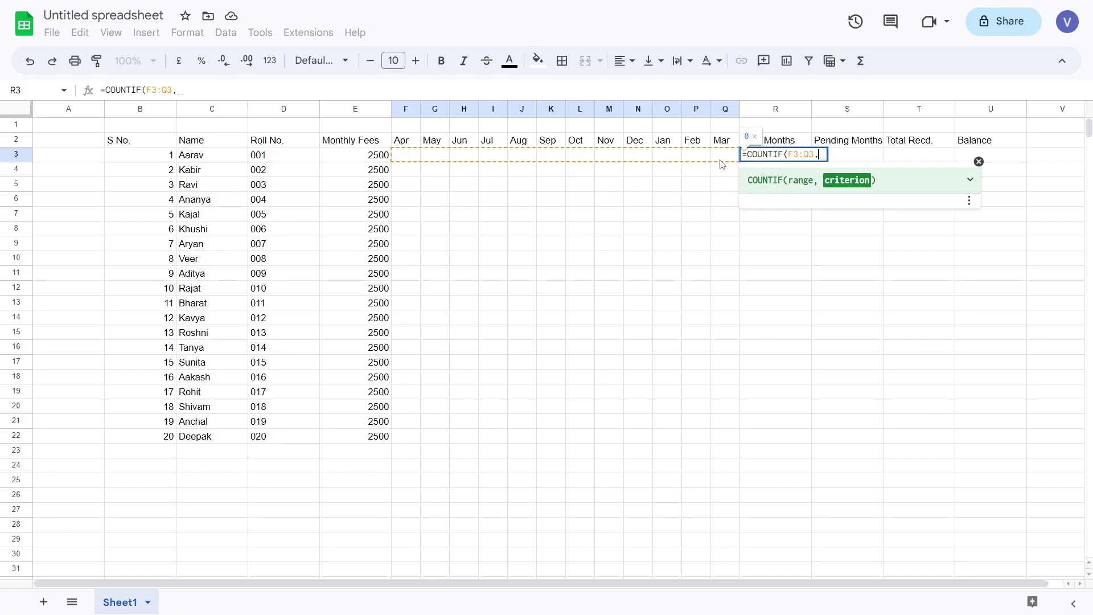
type("TRUE")
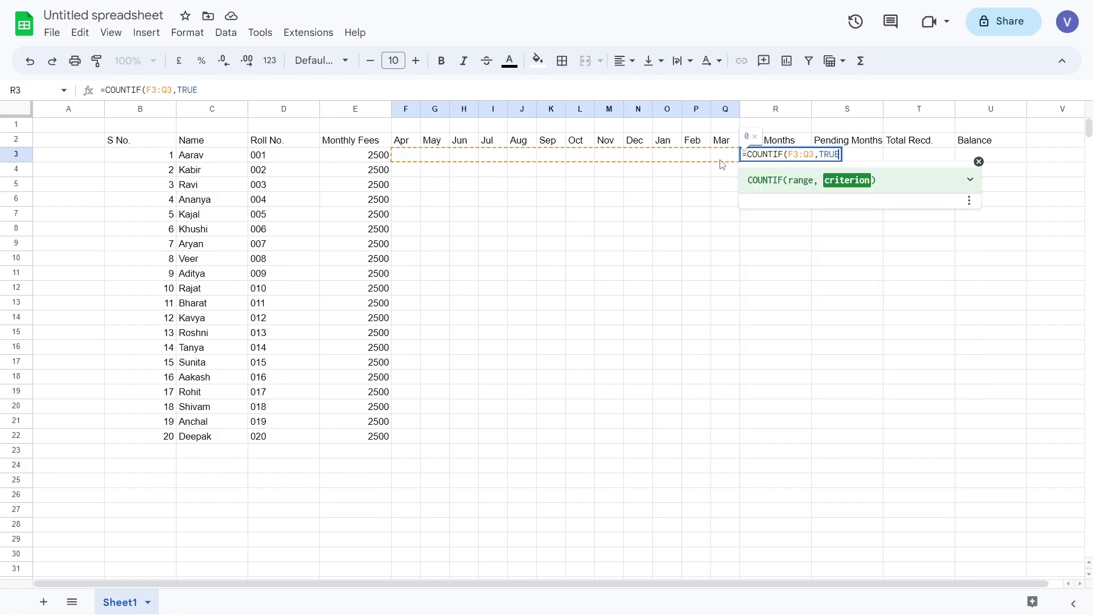
type(")")
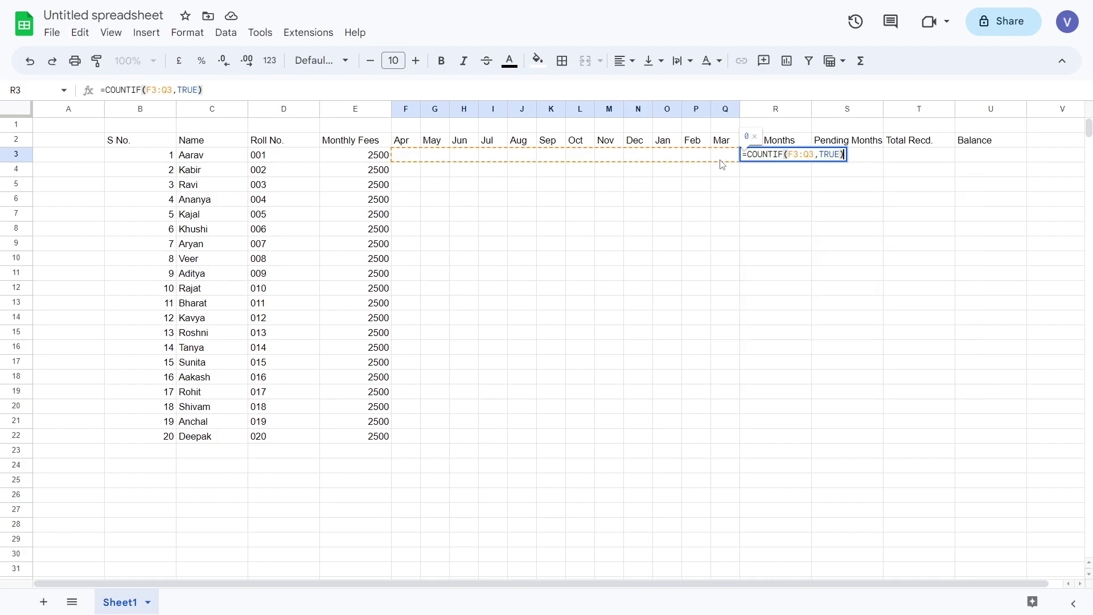
key("Return")
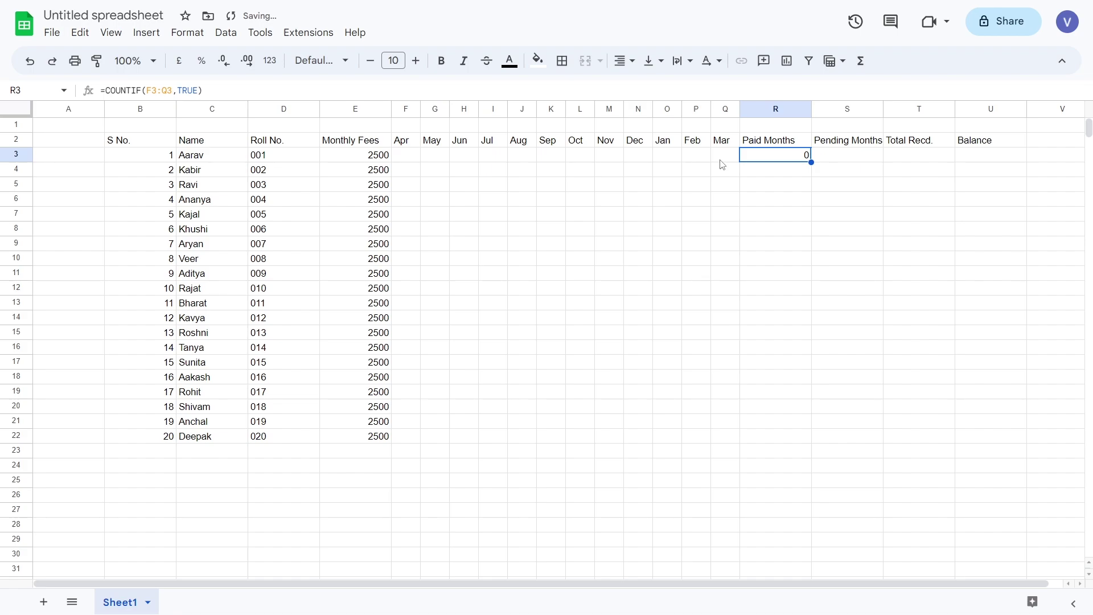
key("Right")
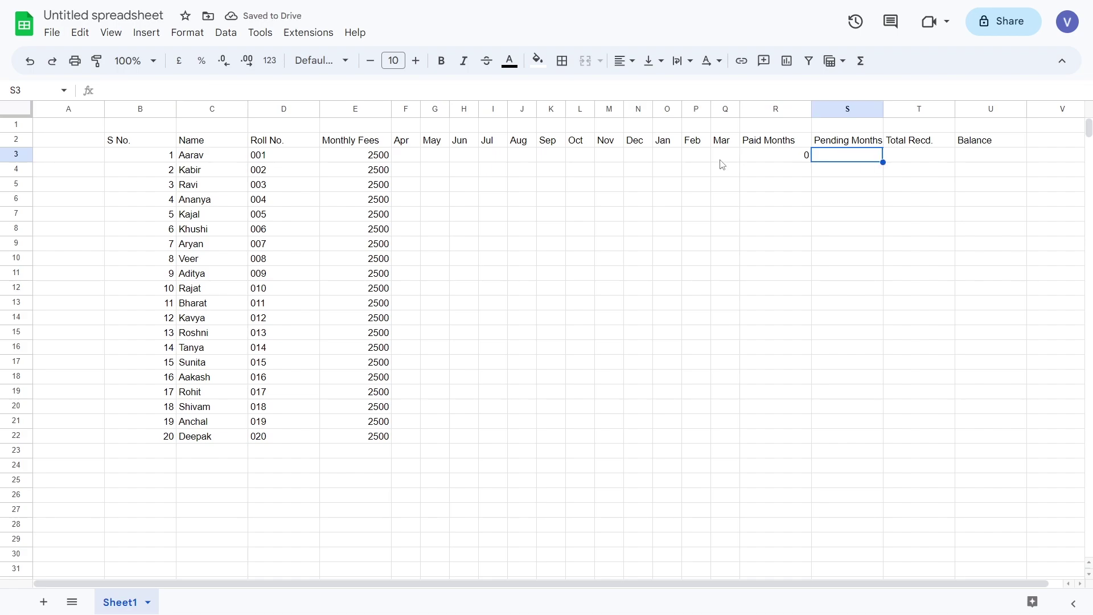
- Enter =COUNTIF(F3:Q3,FALSE) in S3 and compare it with the R3 formula
type("=")
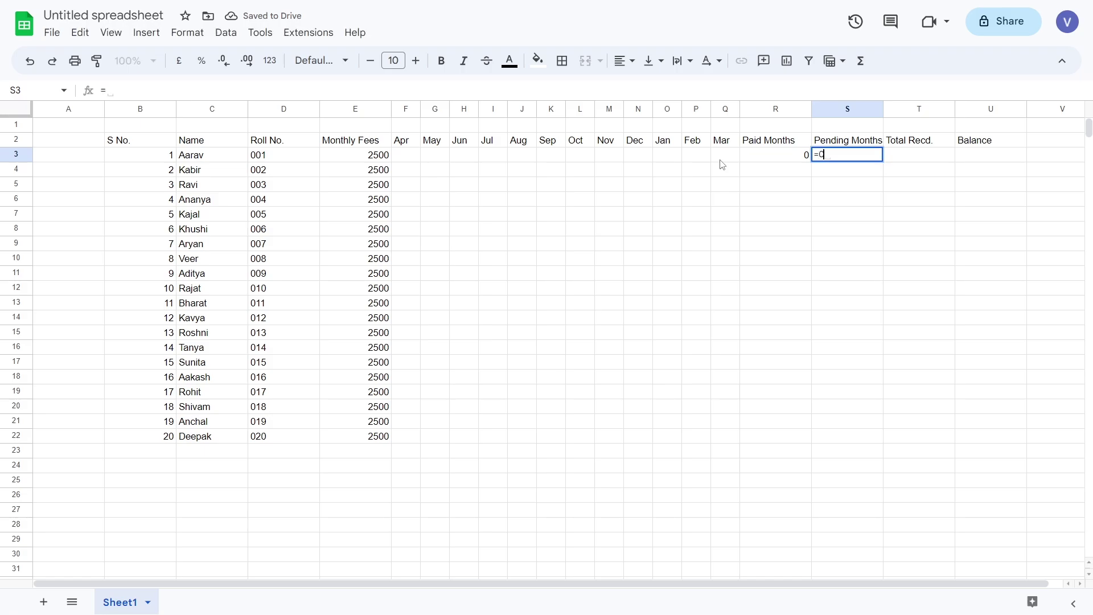
type("COUNTIF(G3:R3,TRUE")
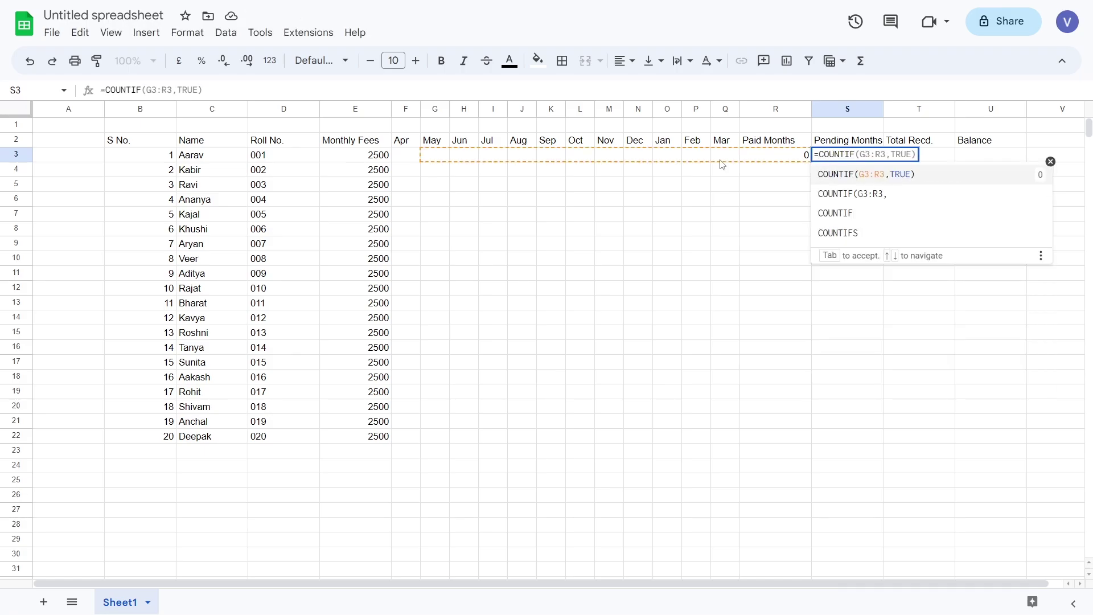
type("(")
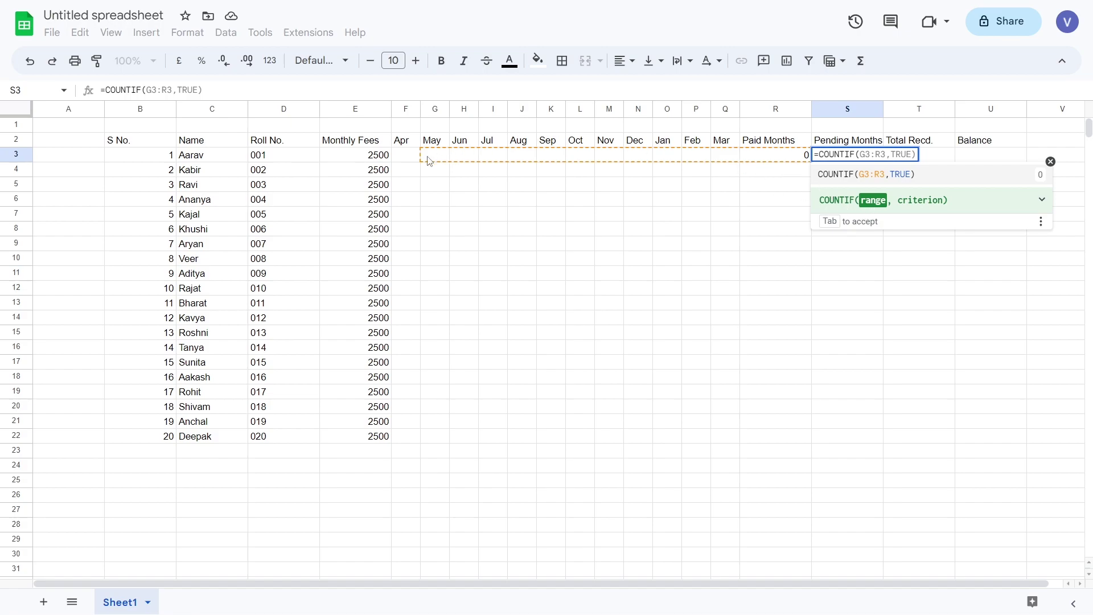
left_click_drag(407, 155, 721, 161)
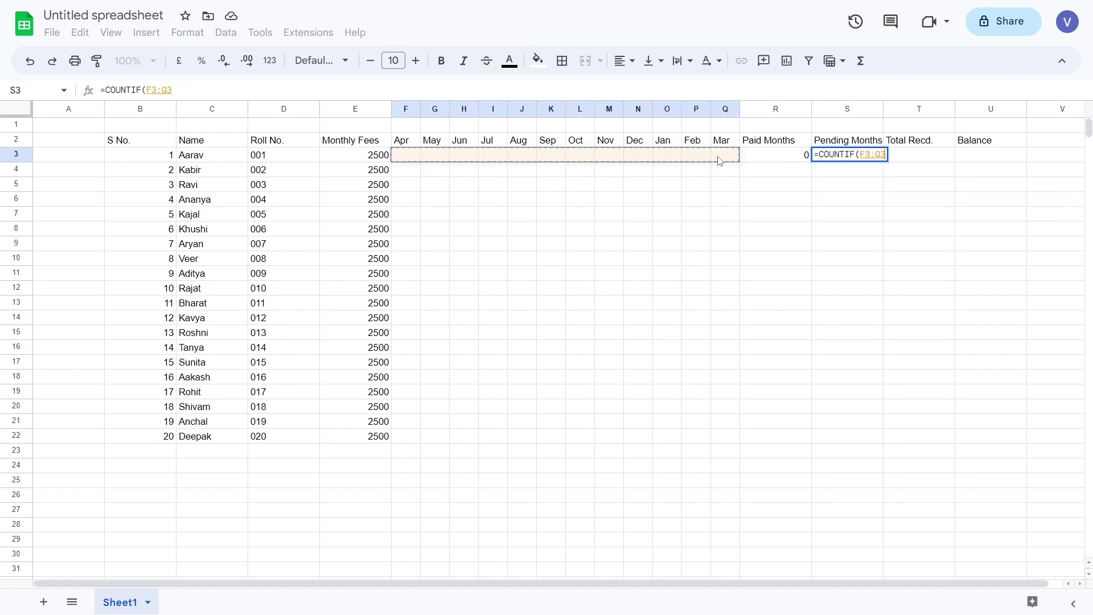
type(",")
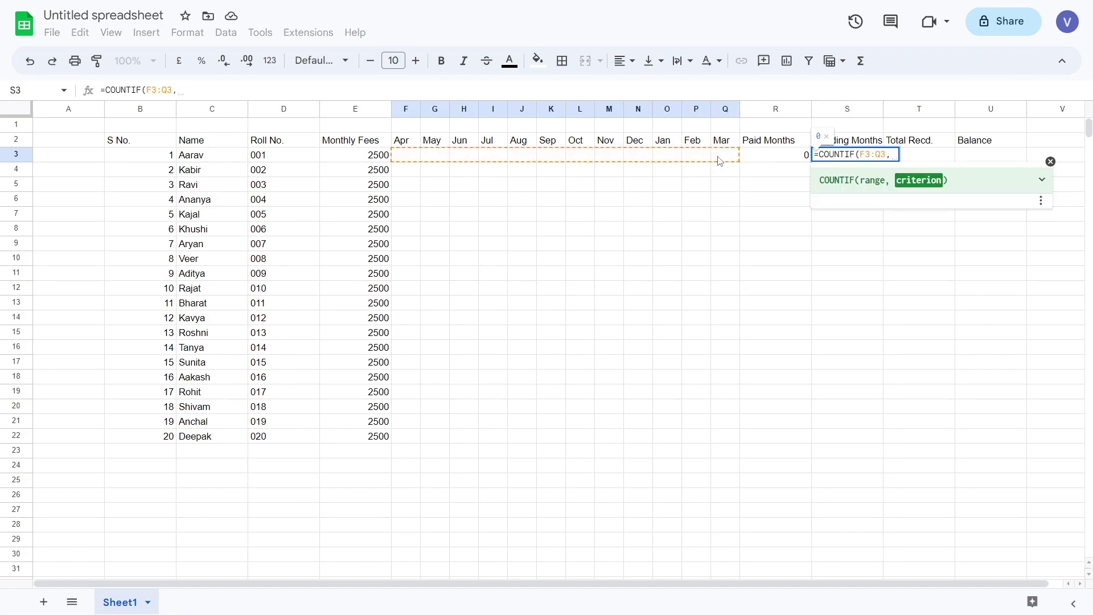
type("F")
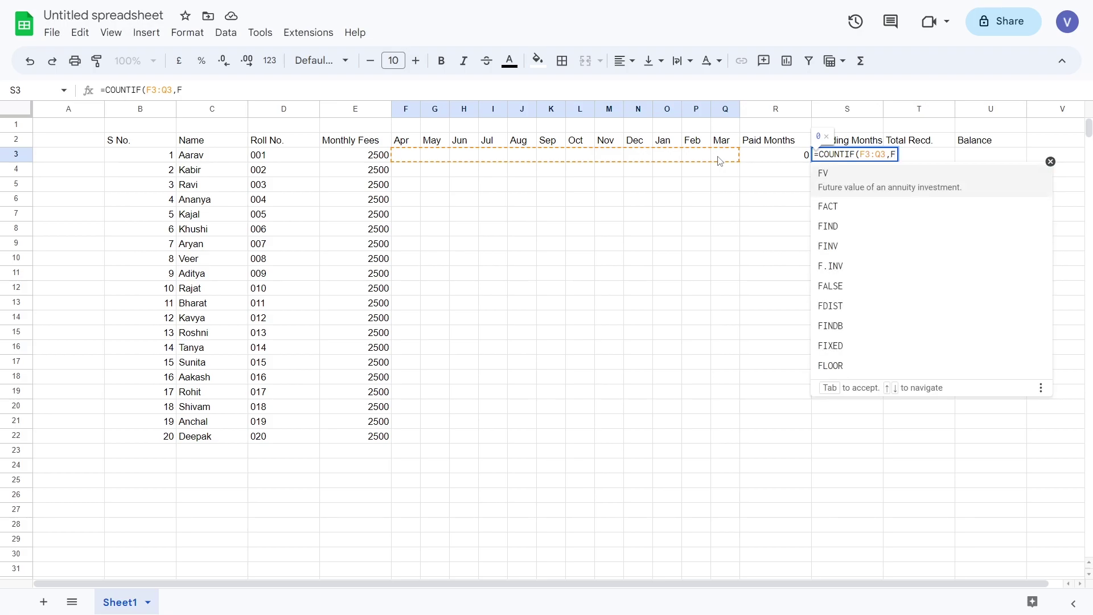
type("ALSE)")
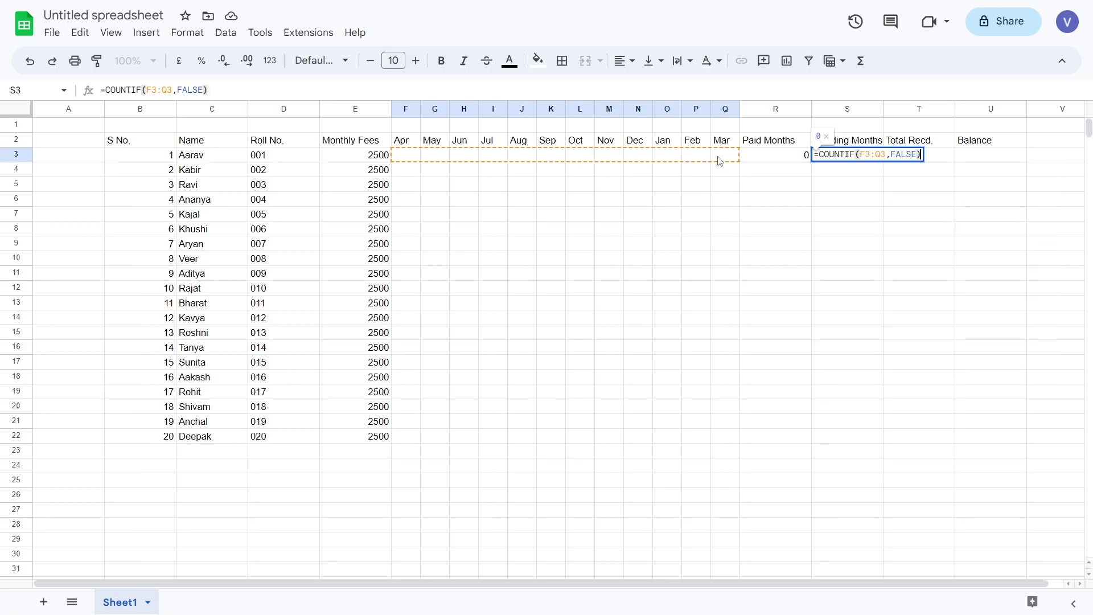
key("Return")
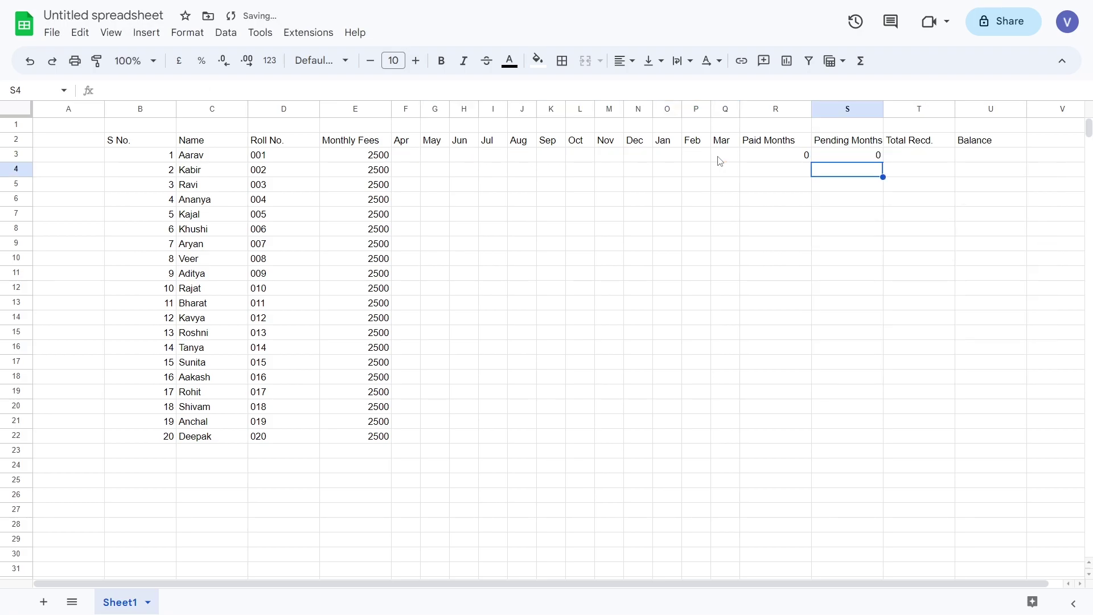
key("Up")
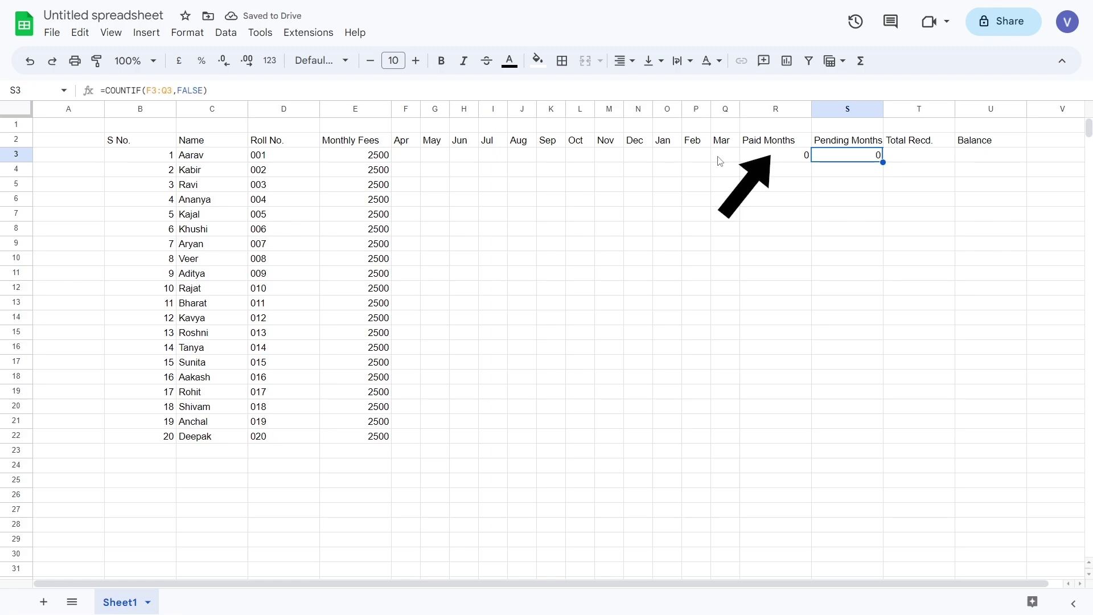
key("Left")
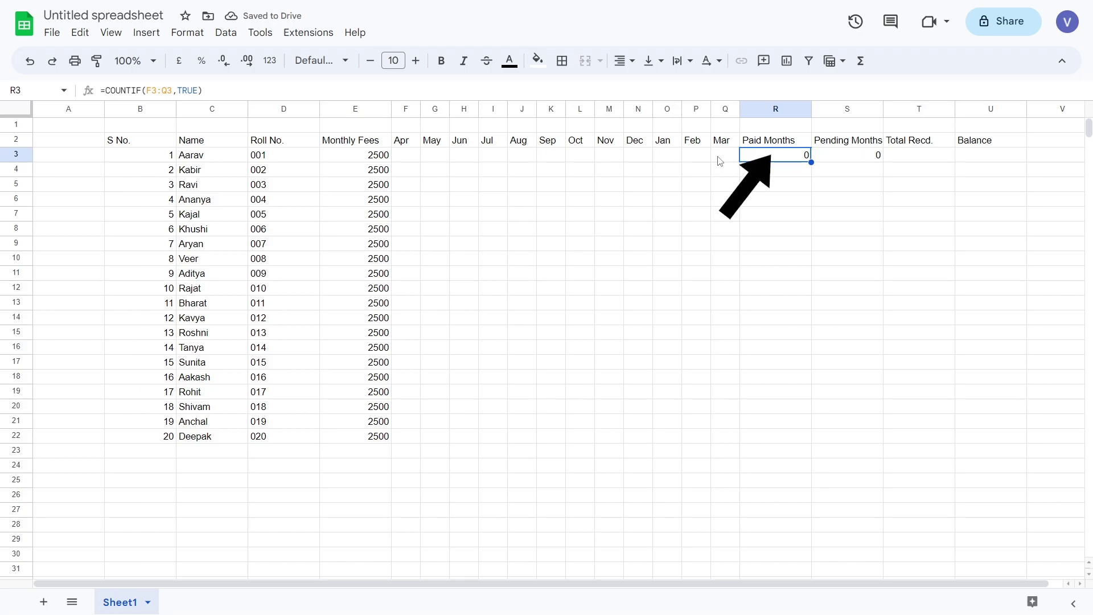
key("Right")
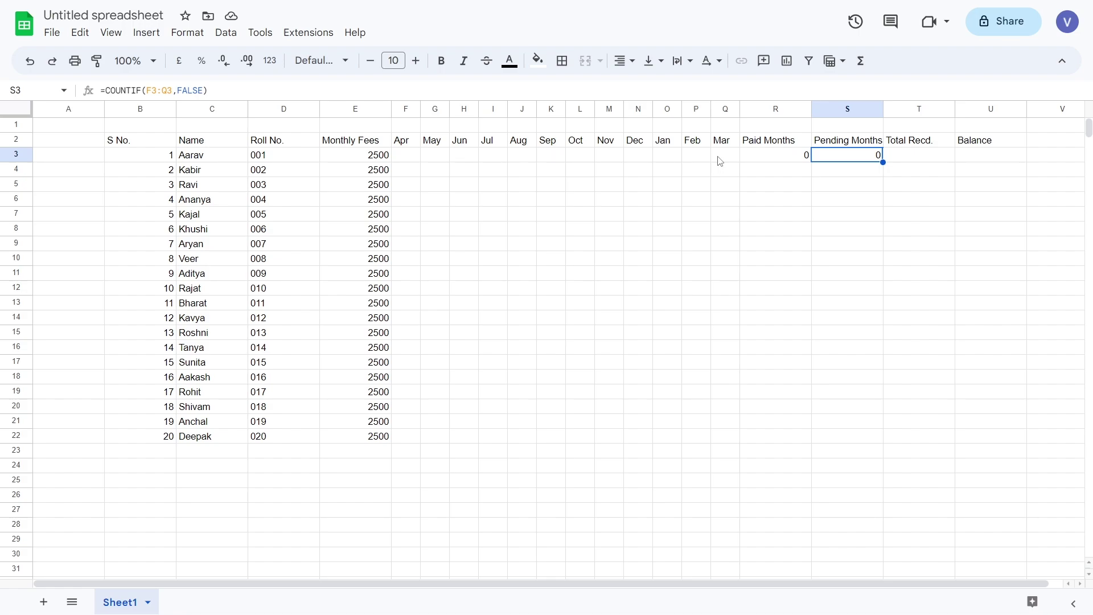
key("Right")
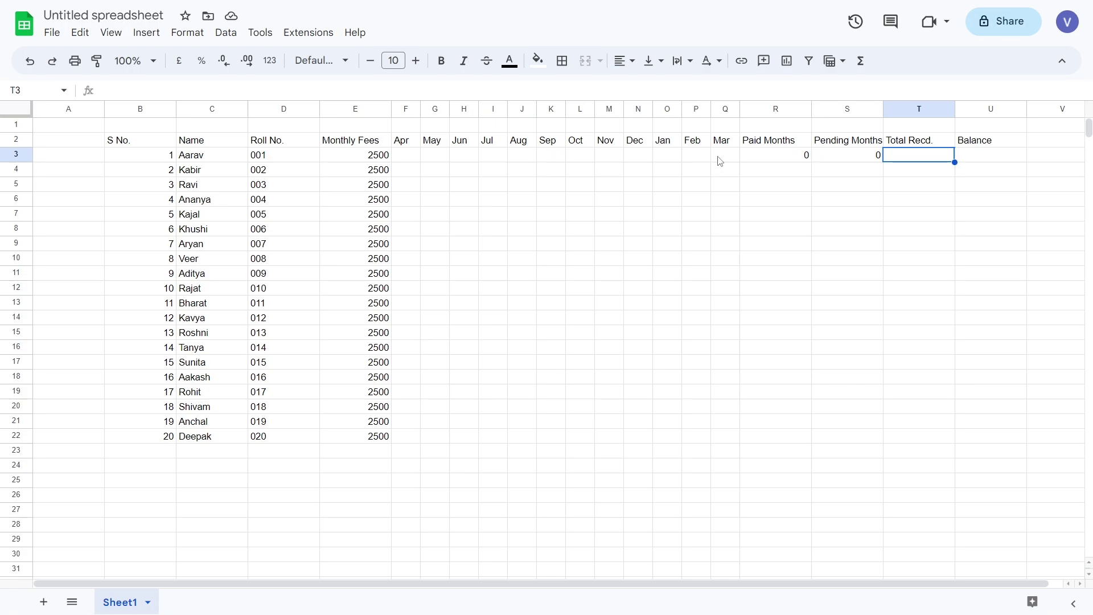
- Enter =E3*R3 in T3 for the first student's total received
key("Right")
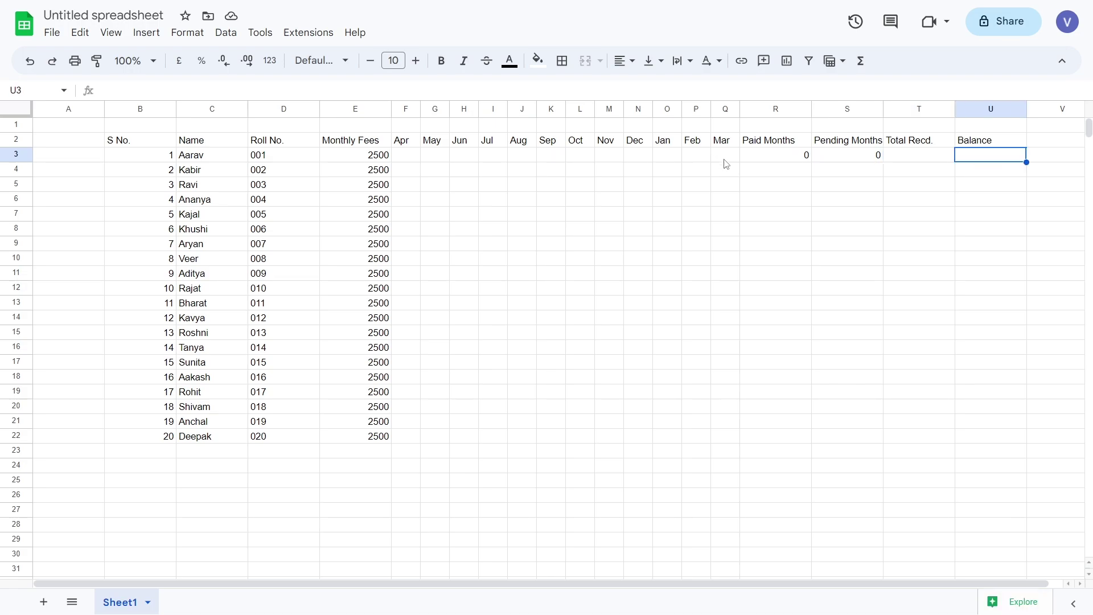
key("Left")
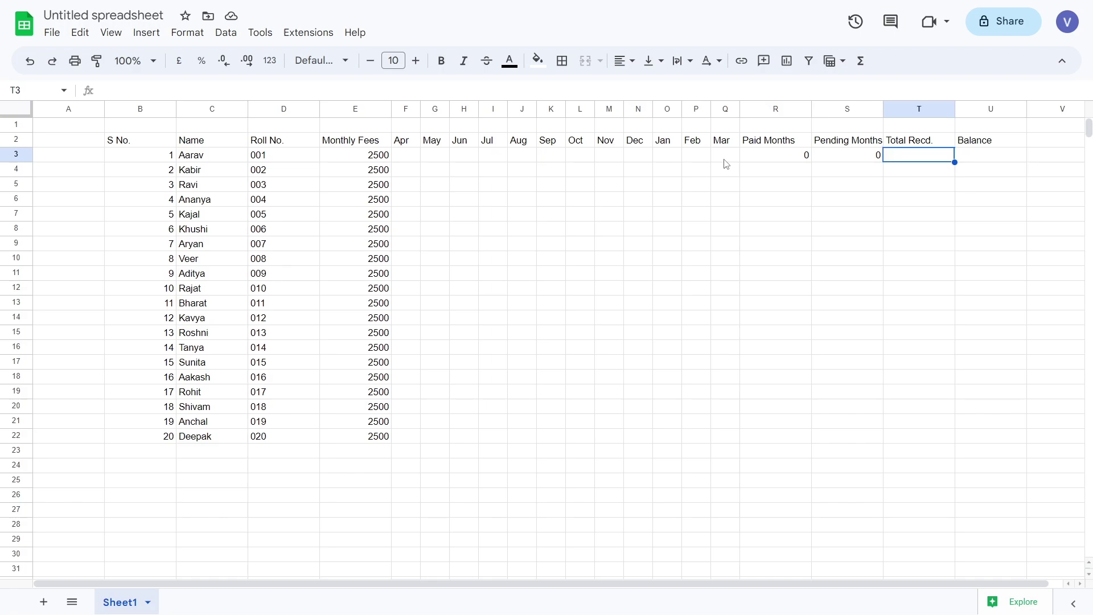
type("=")
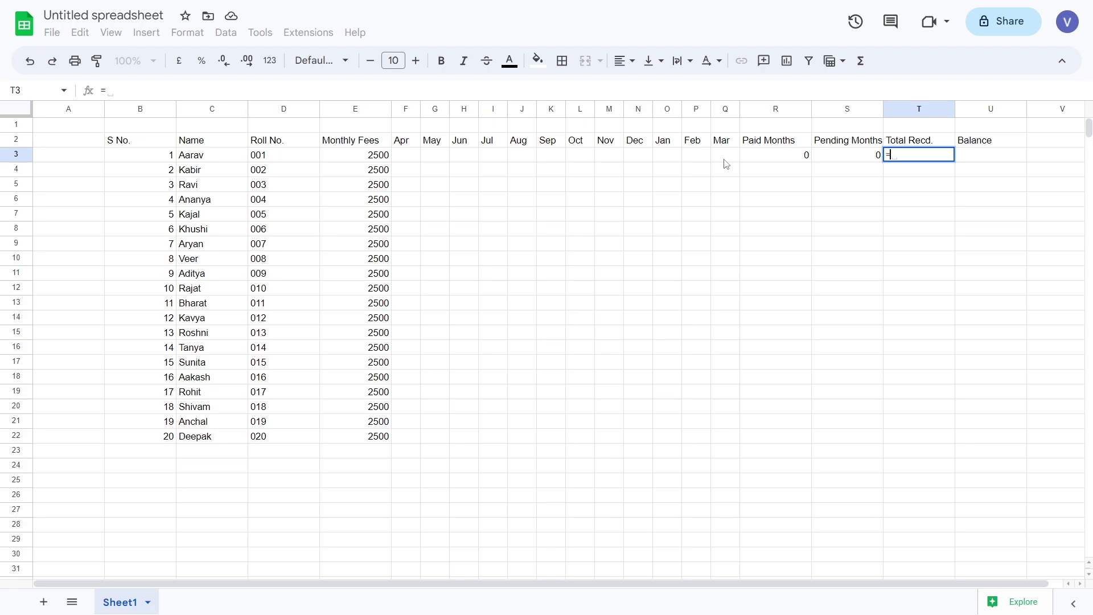
left_click(386, 159)
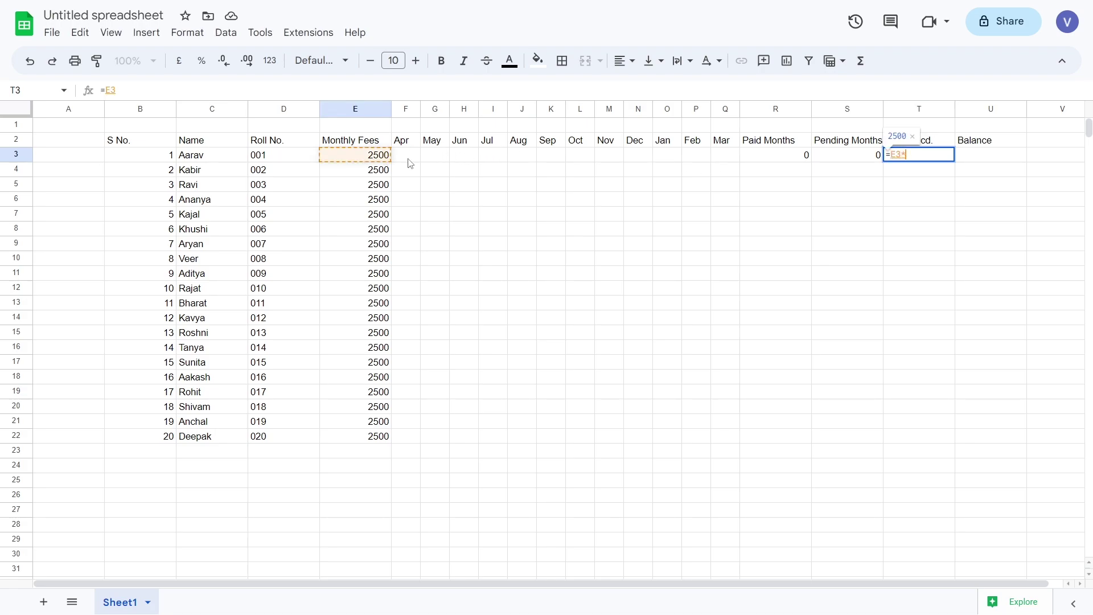
type("*")
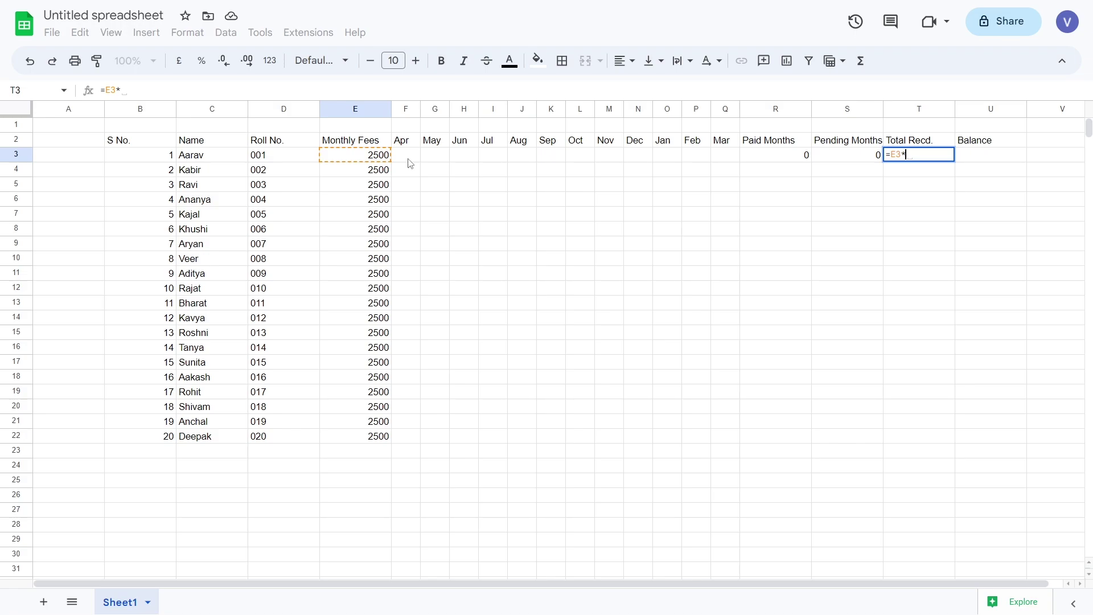
left_click(756, 157)
key("Return")
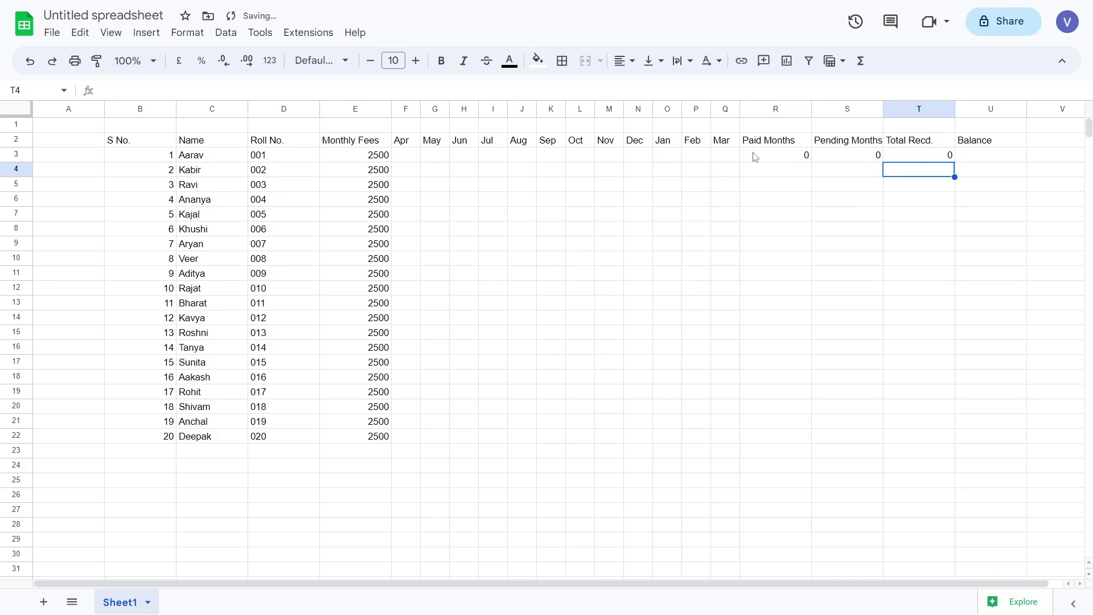
- Enter =E3*S3 in U3 for the first student's balance
left_click(964, 157)
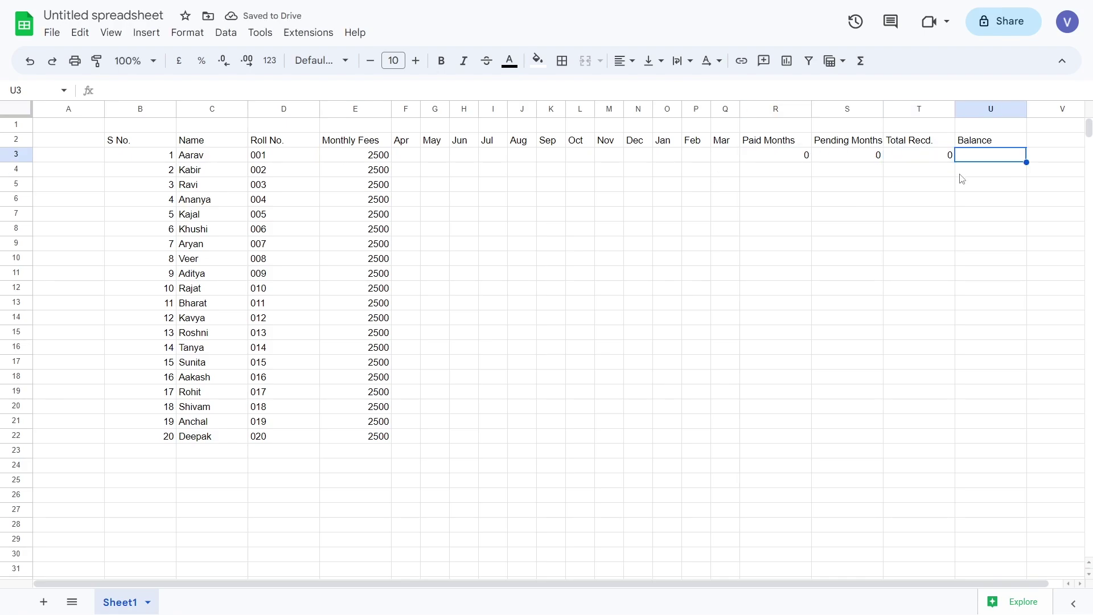
type("=")
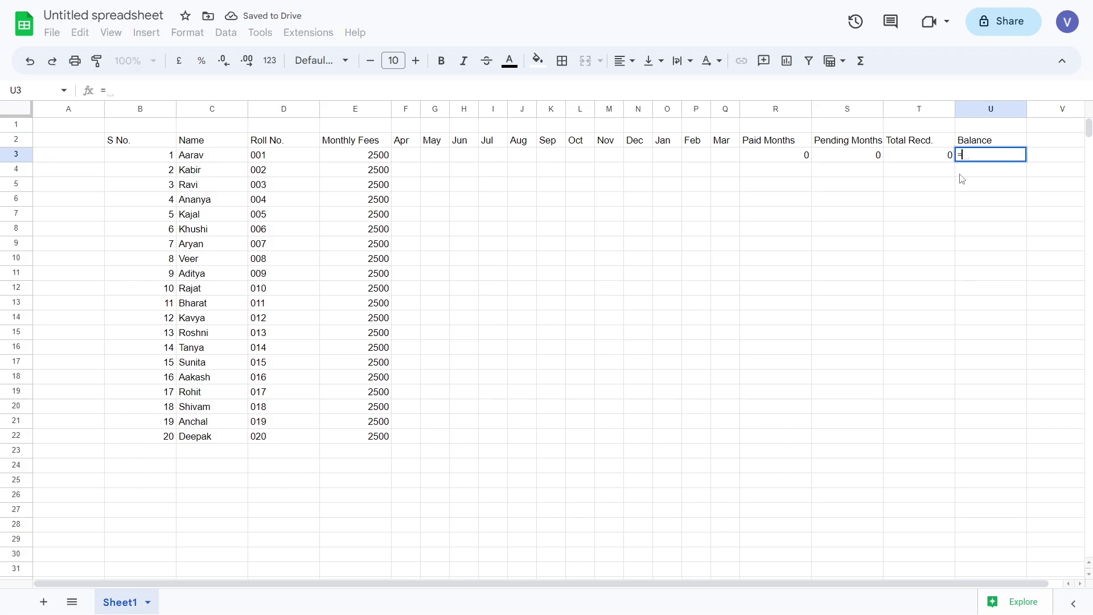
left_click(352, 160)
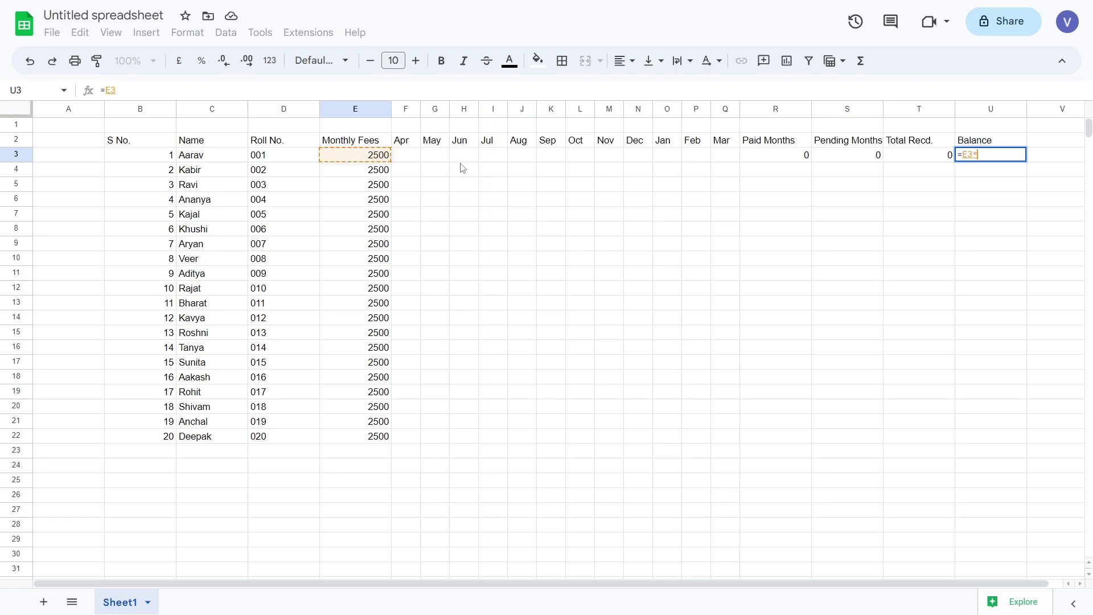
type("*")
left_click(825, 158)
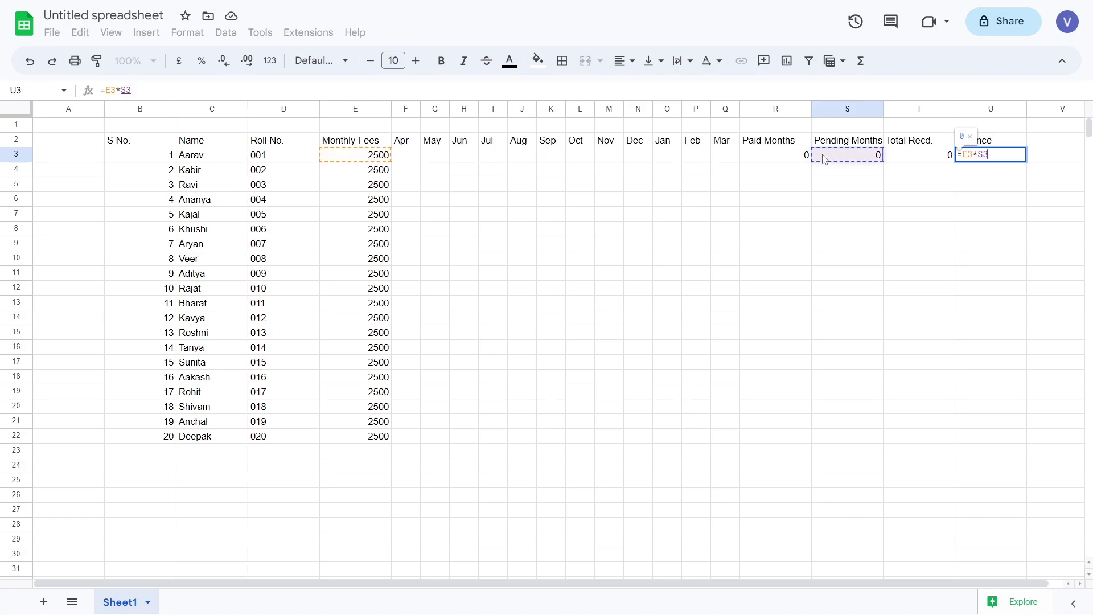
key("Return")
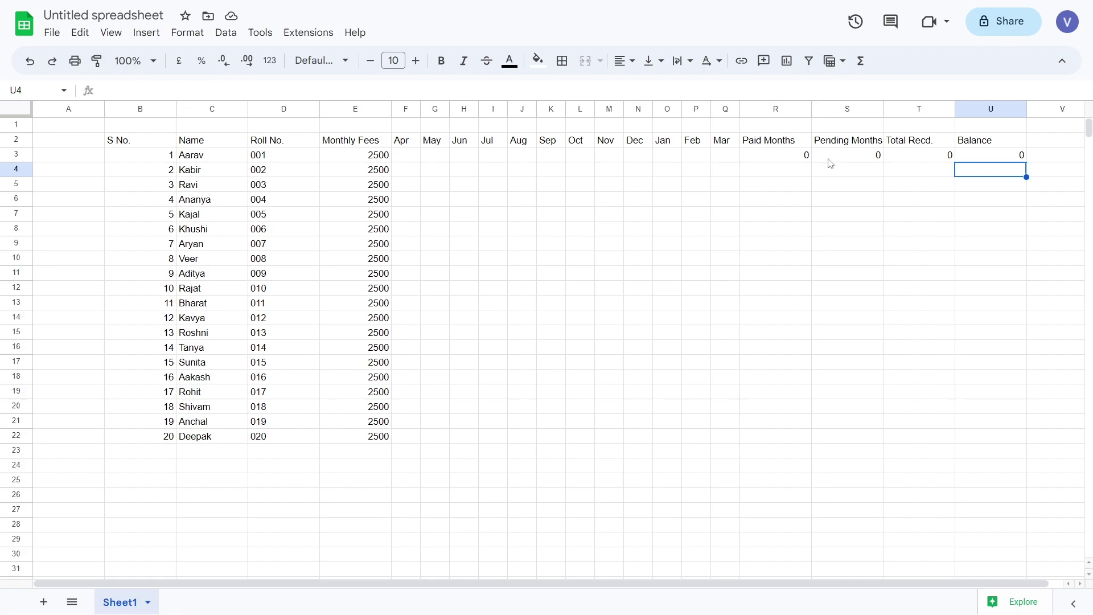
- Format the header row B2:U2 as centred, bold white text on a green fill
mouse_move(999, 144)
left_mouse_down()
mouse_move(228, 161)
mouse_move(129, 146)
left_mouse_up()
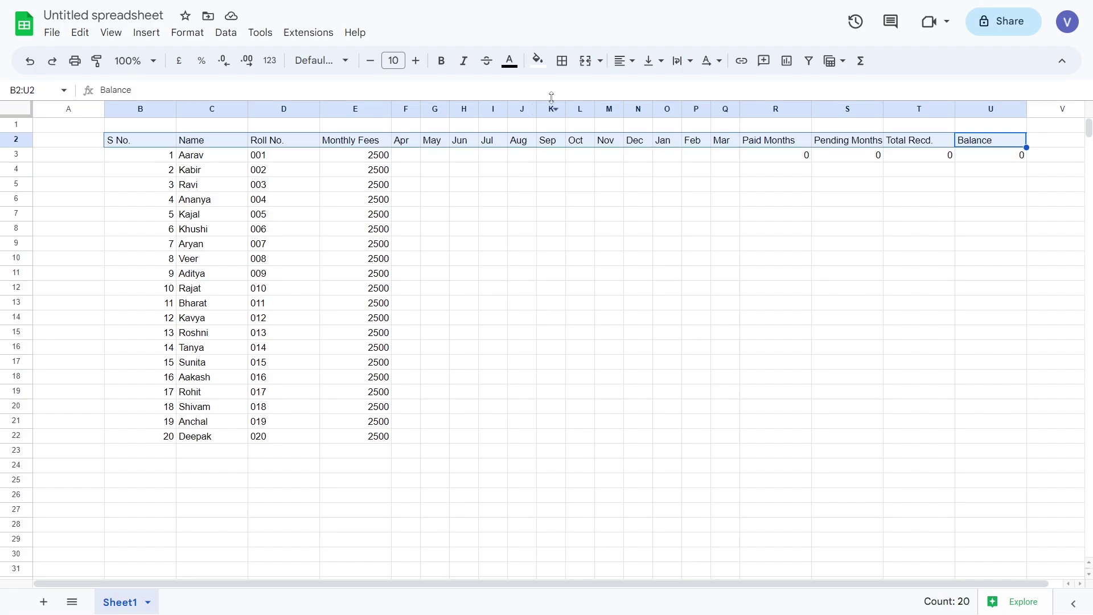
left_click(625, 61)
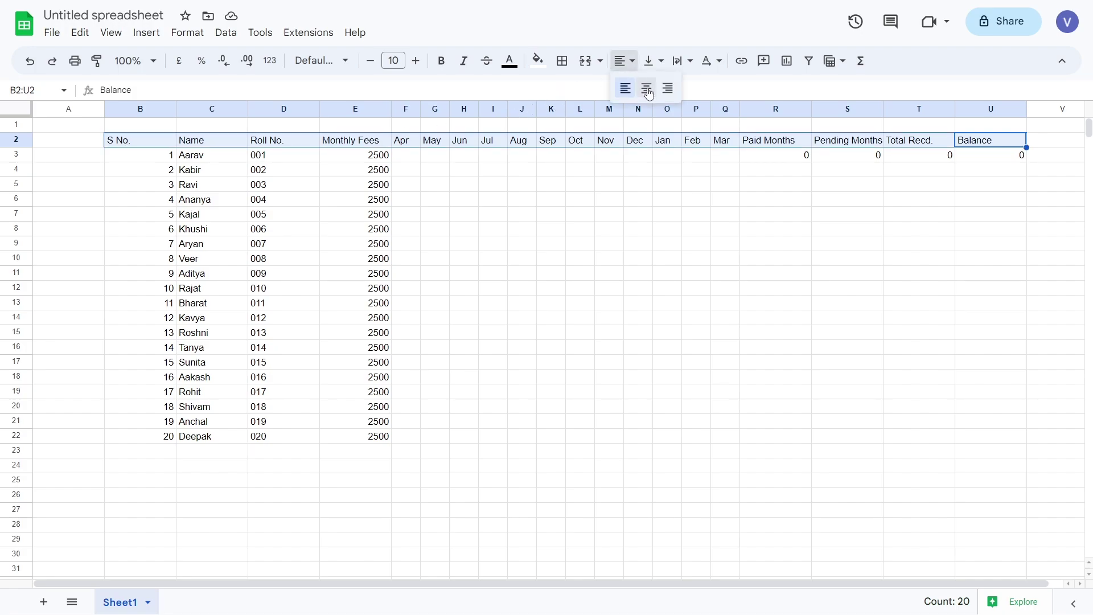
left_click(647, 88)
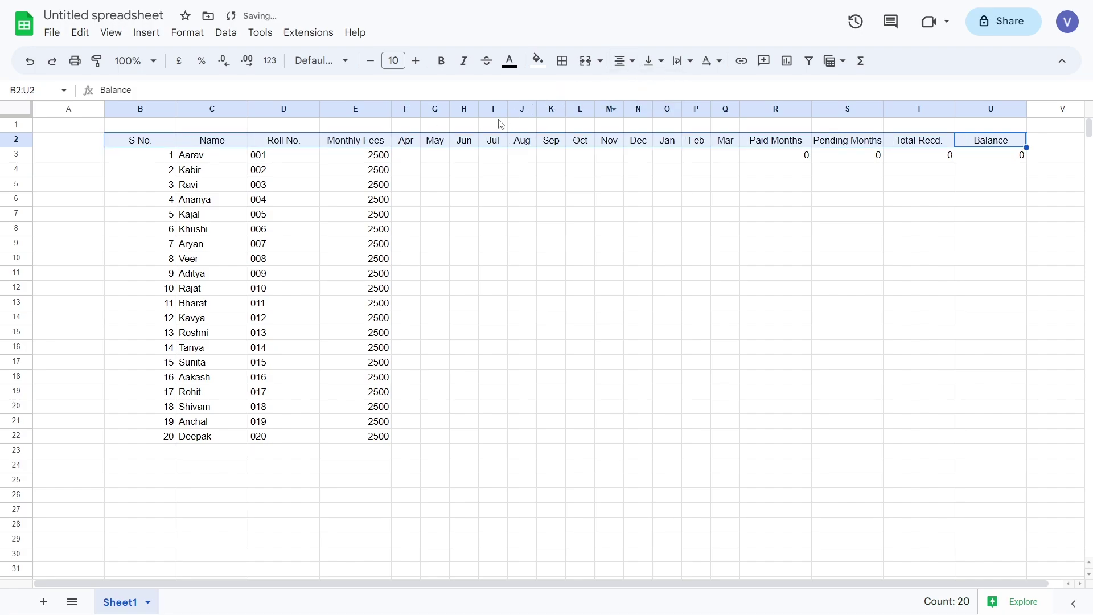
left_click(442, 61)
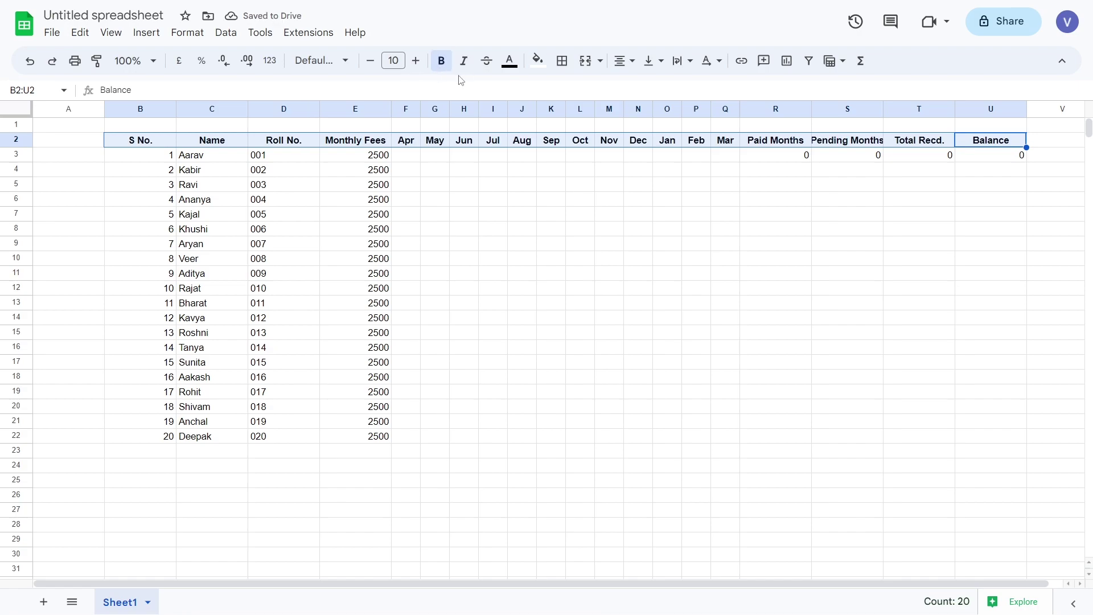
left_click(538, 61)
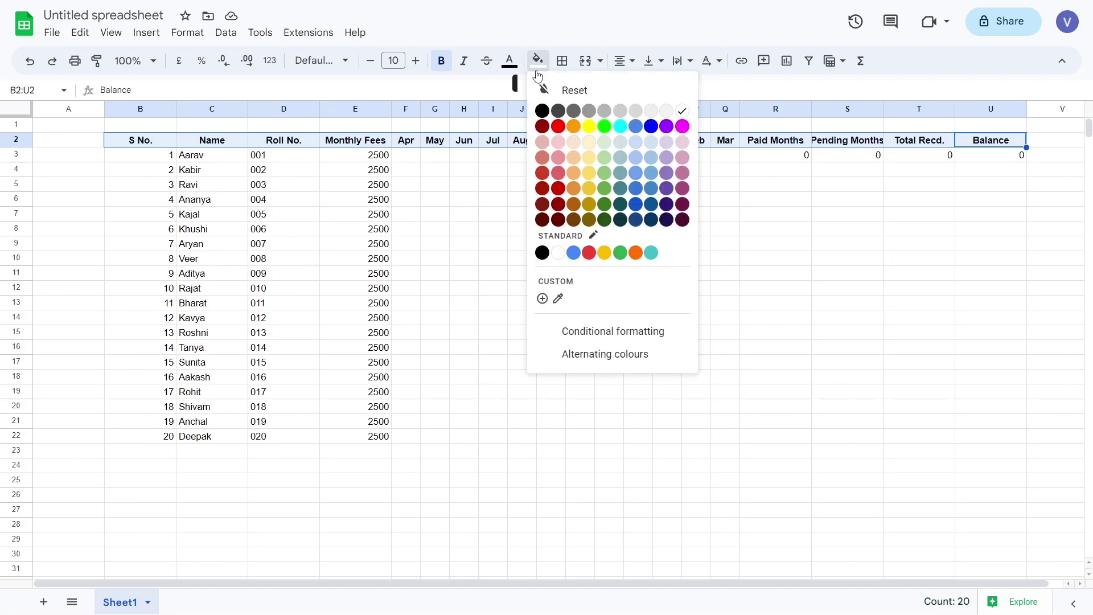
left_click(608, 190)
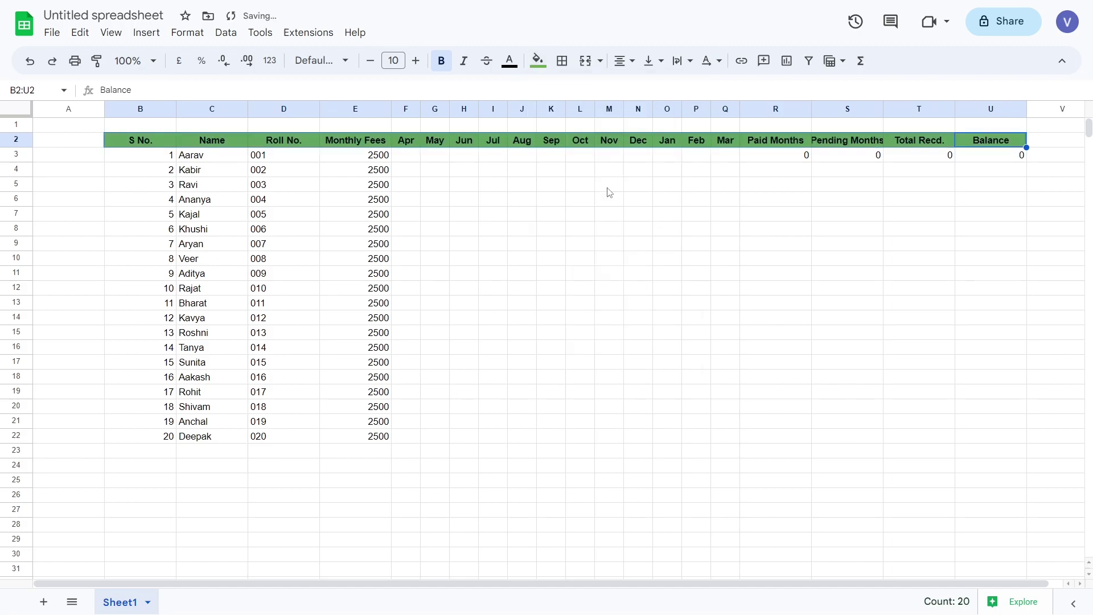
left_click(511, 62)
left_click(654, 112)
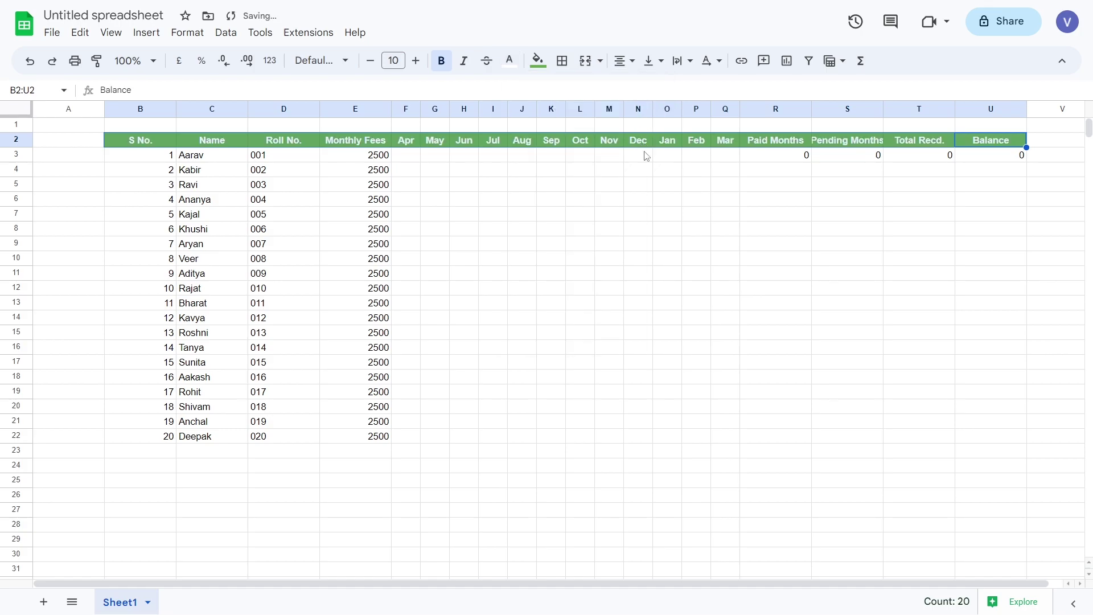
key("Escape")
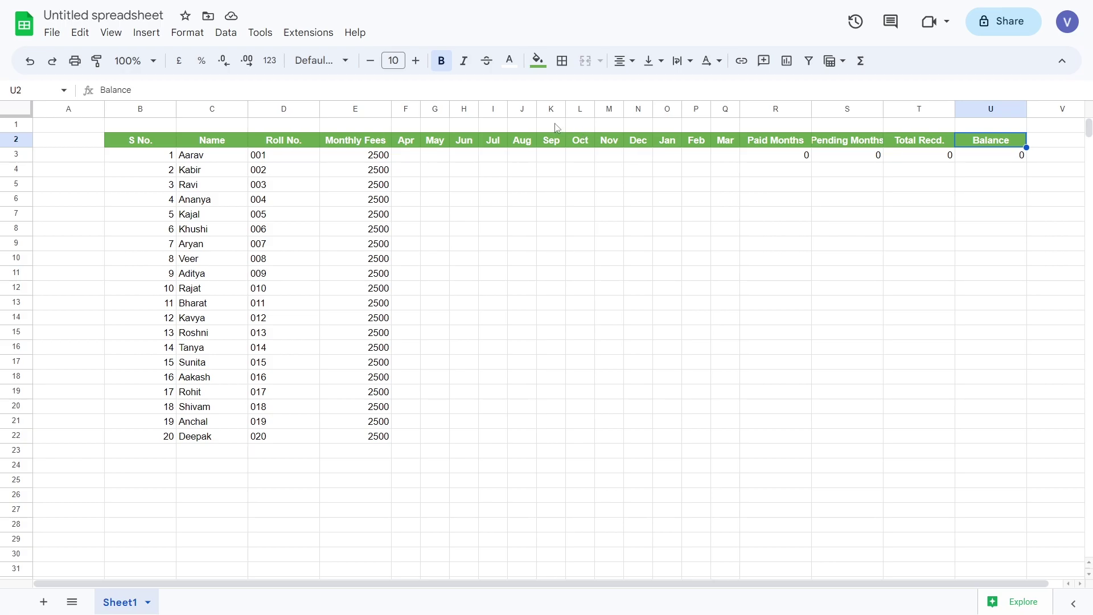
left_click(558, 127)
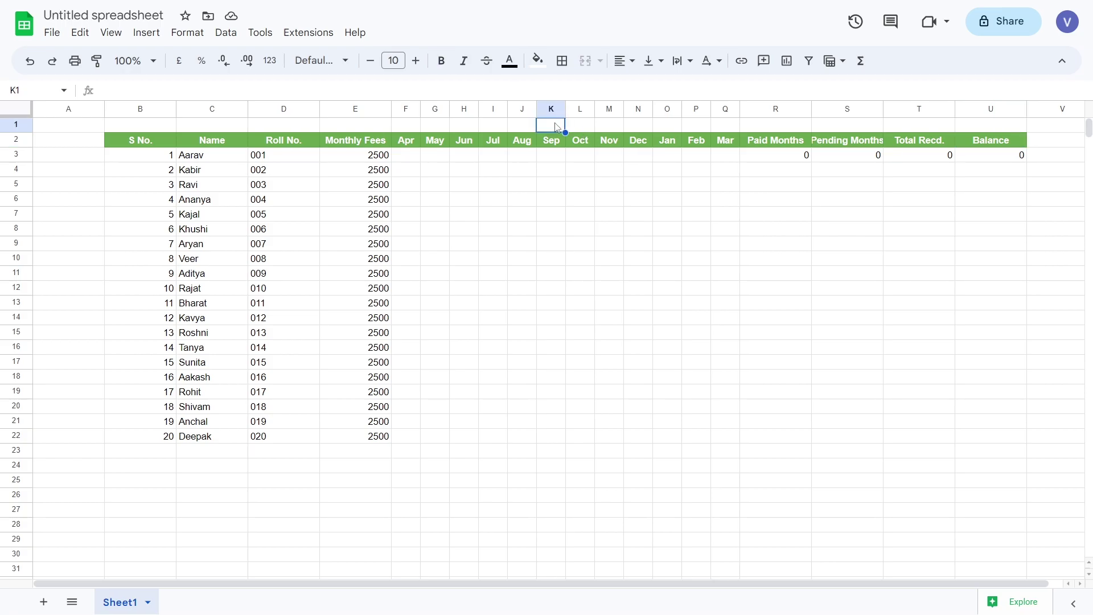
right_click(558, 127)
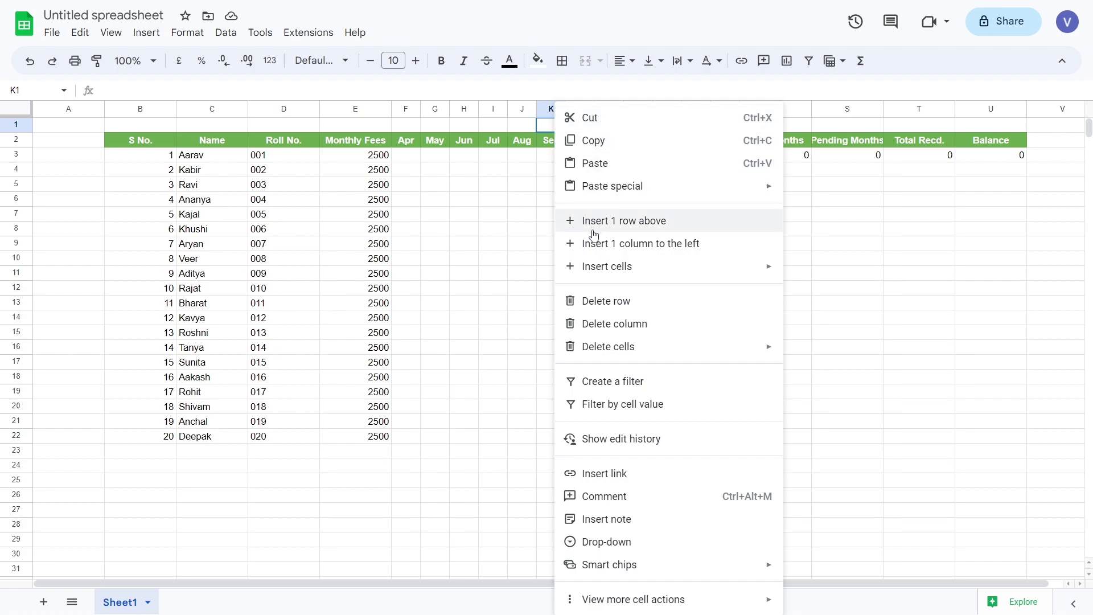
left_click(594, 227)
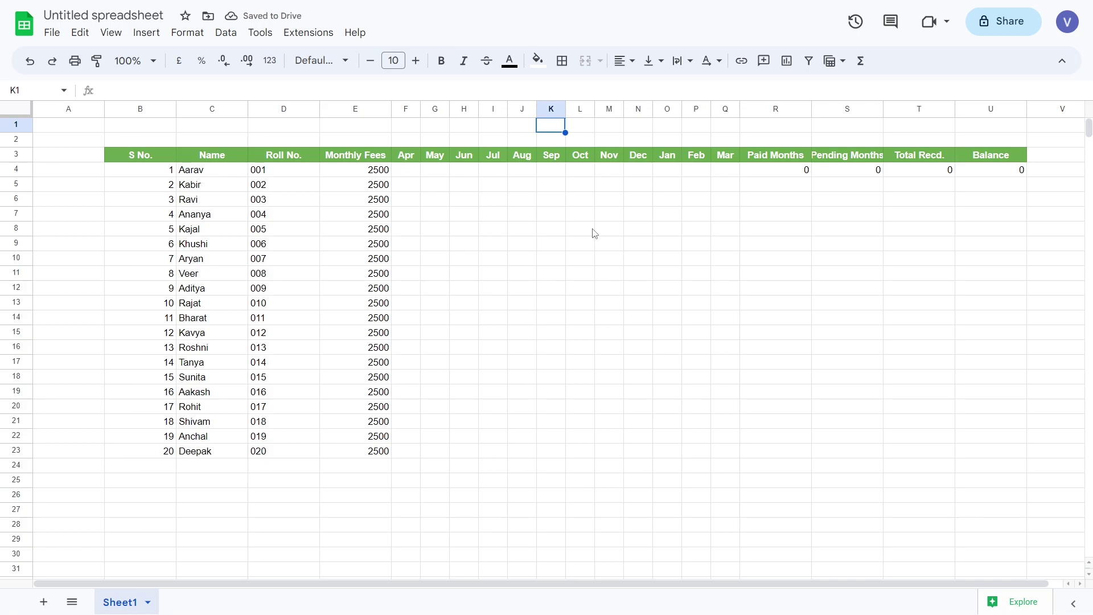
key("F4")
key("F4")
key("F4")
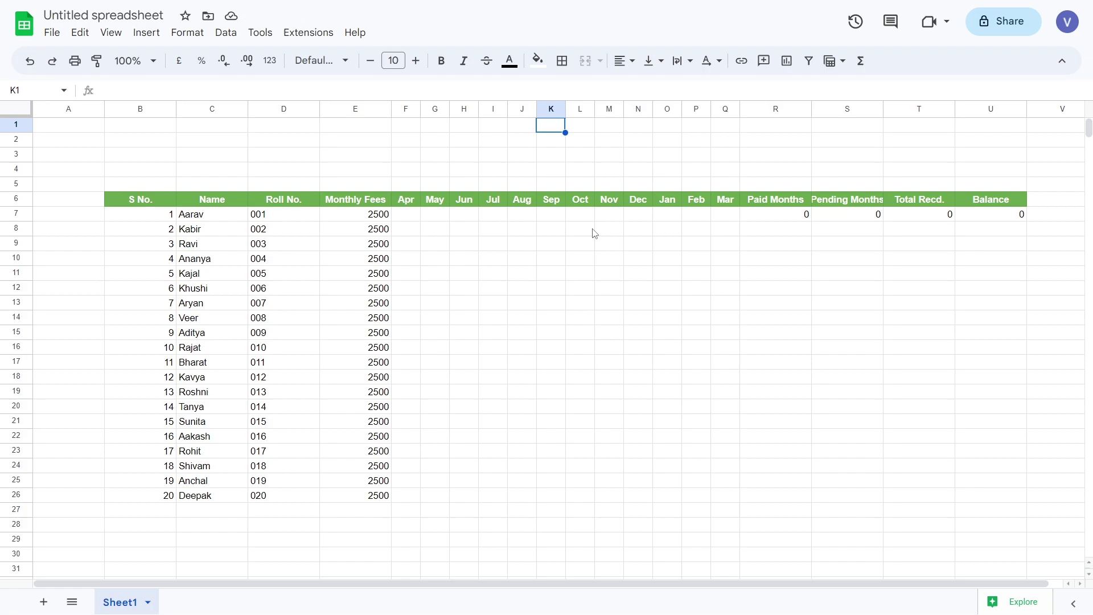
- Merge B5:Q5 and enter the title 'Student Fee Record'
left_click(169, 187)
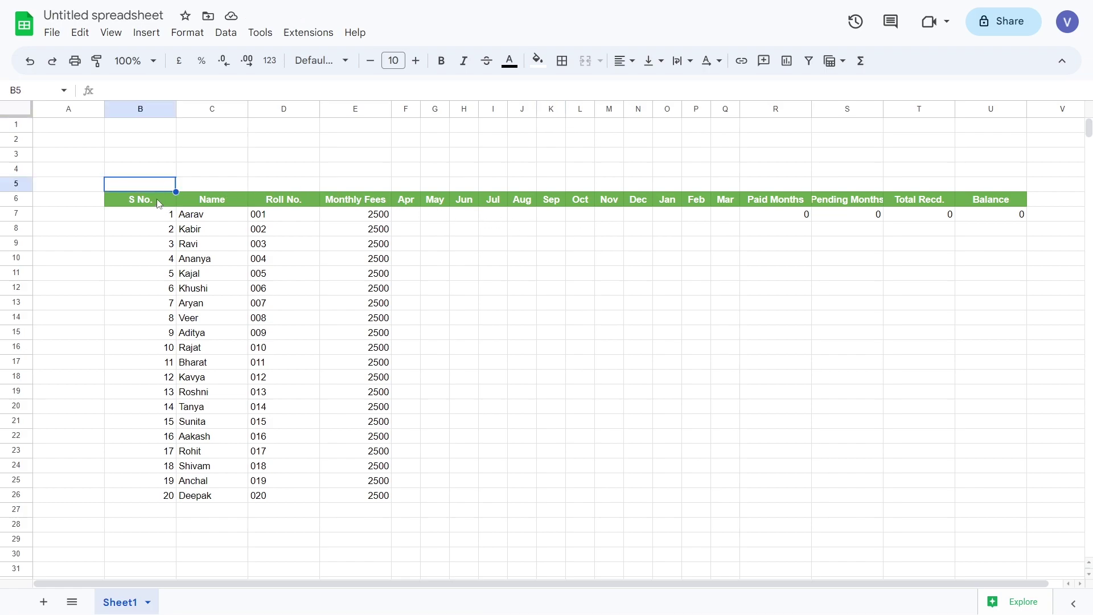
left_click_drag(149, 187, 728, 187)
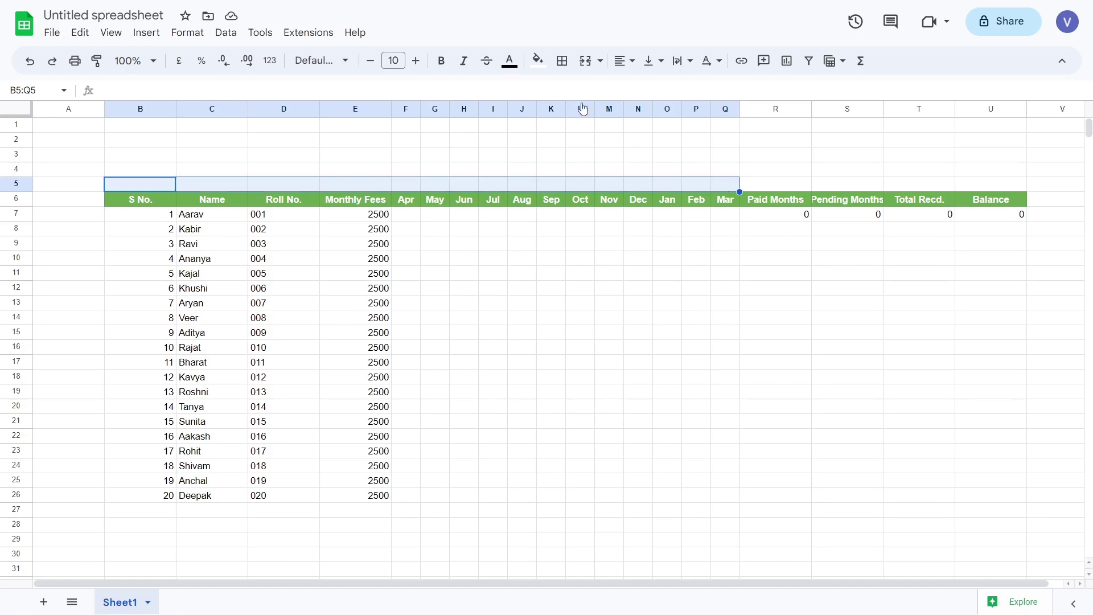
left_click(587, 62)
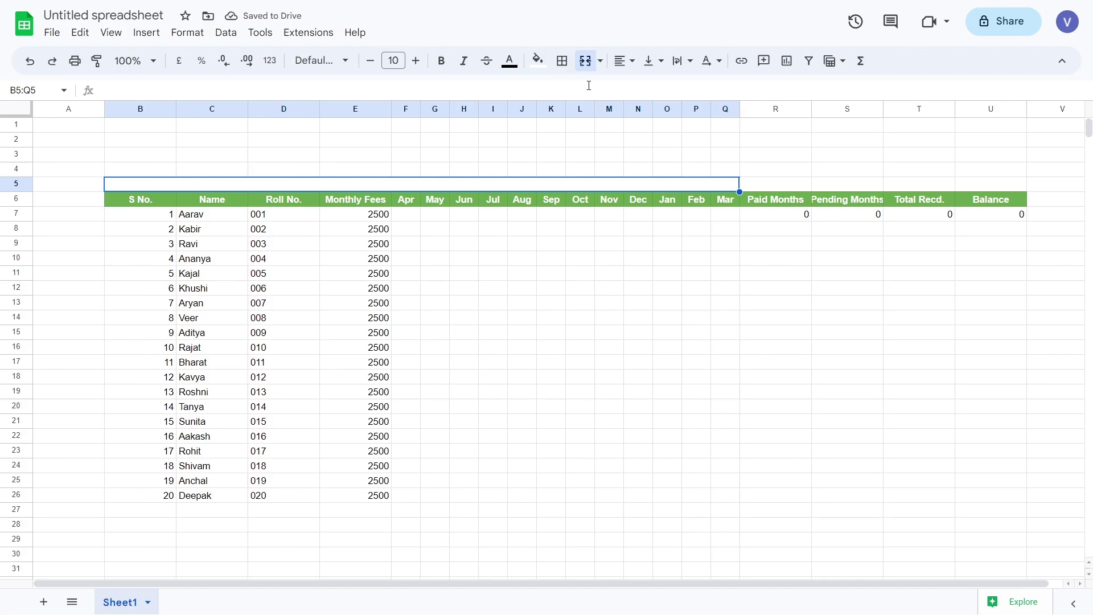
type("Student ")
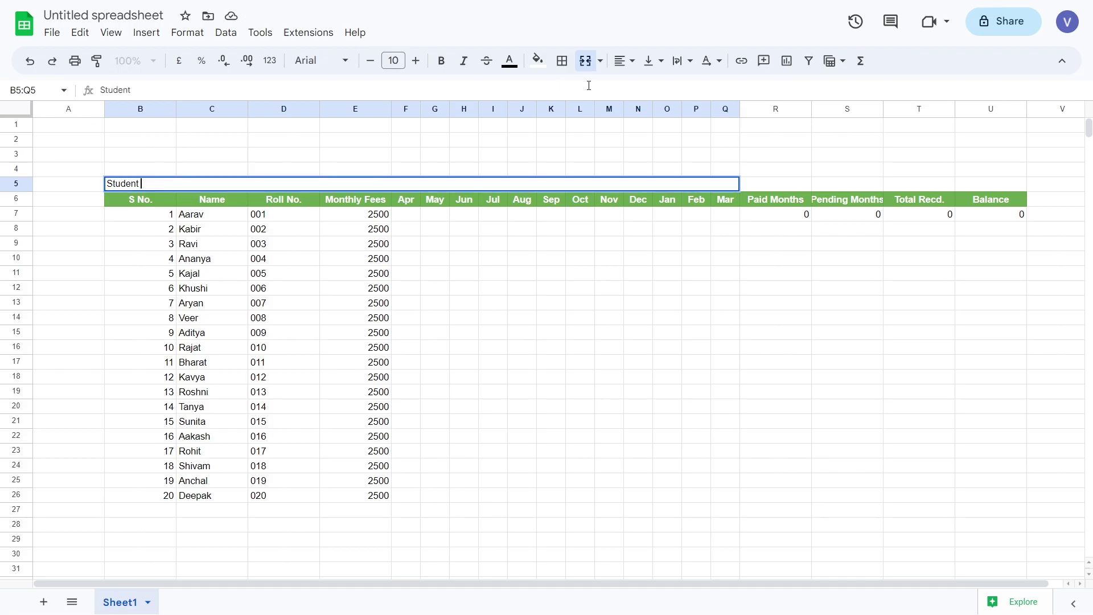
type("Fee Reic")
type("ep")
key("BackSpace")
key("BackSpace")
key("BackSpace")
type("c")
type("ord")
key("Return")
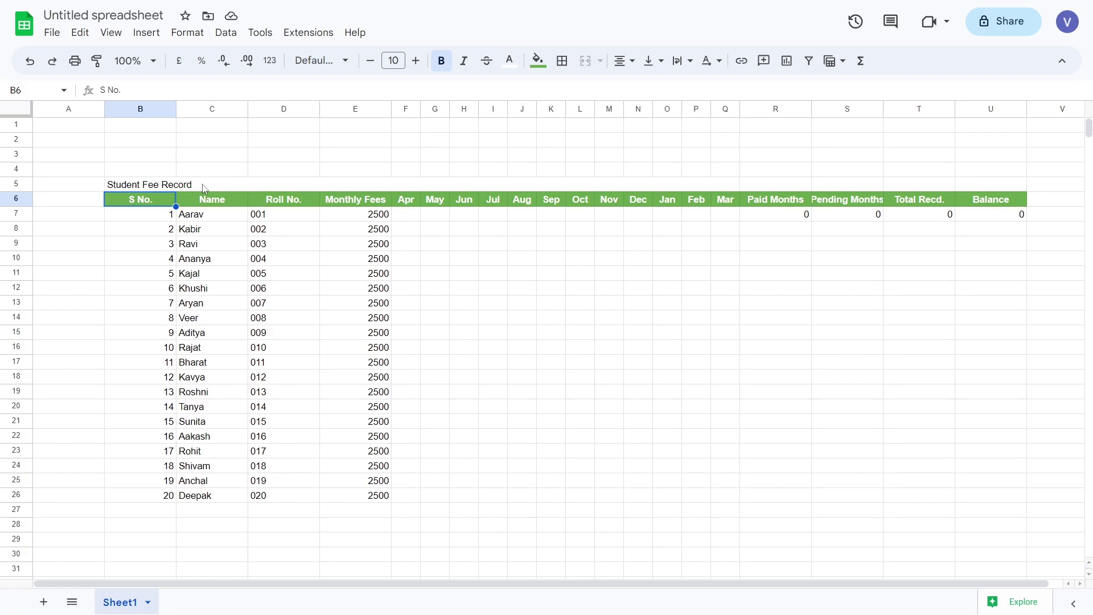
- Make the title bold at font size 25
left_click(205, 189)
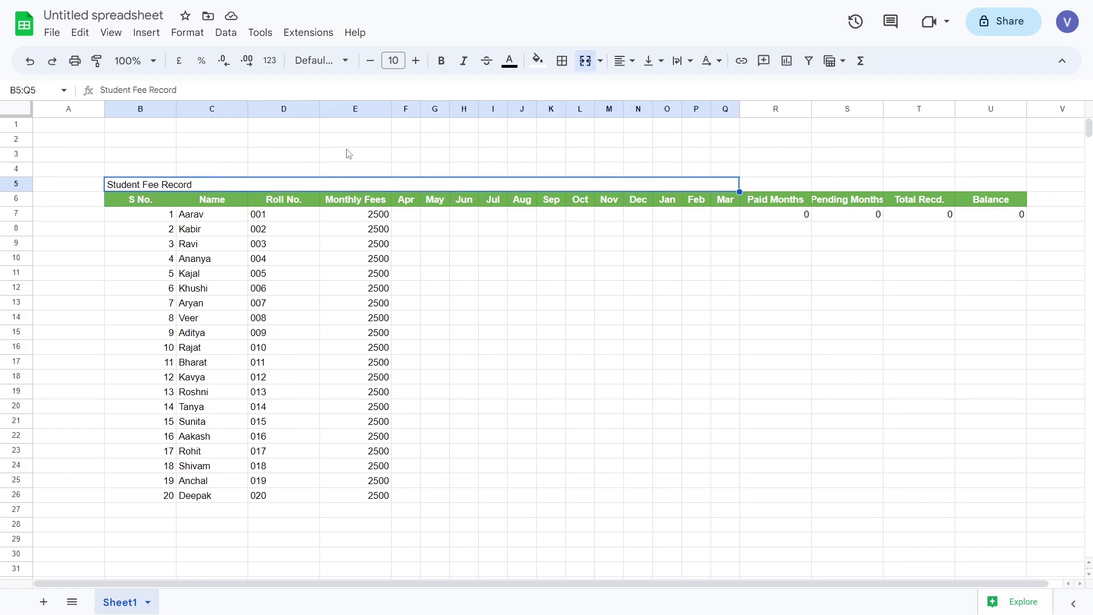
left_click(443, 64)
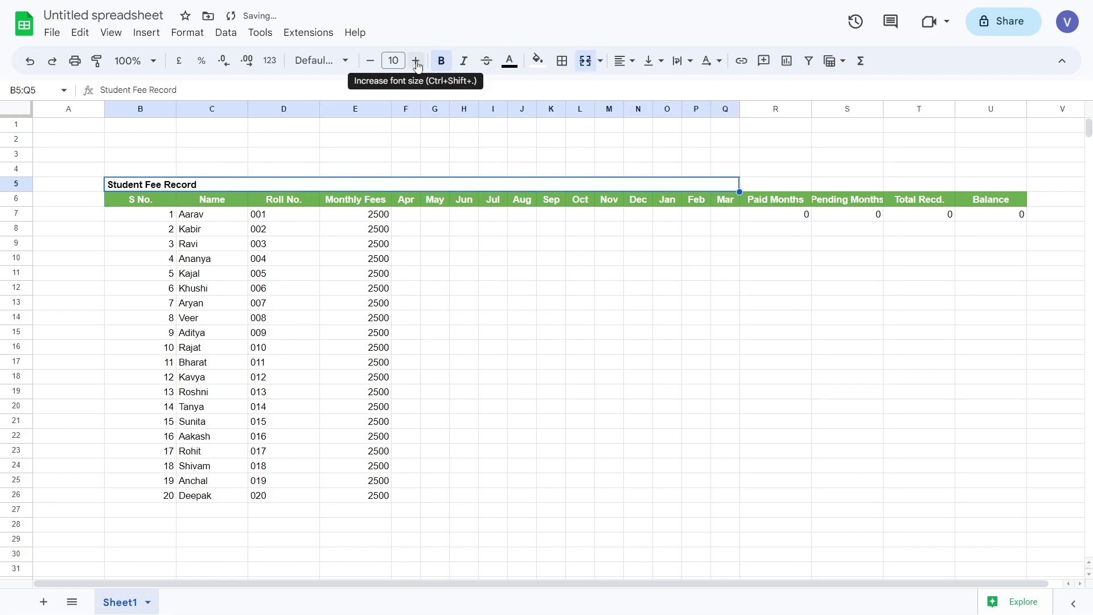
left_click(416, 61)
left_click(416, 61)
left_click(416, 61)
left_click(416, 61)
left_click(416, 61)
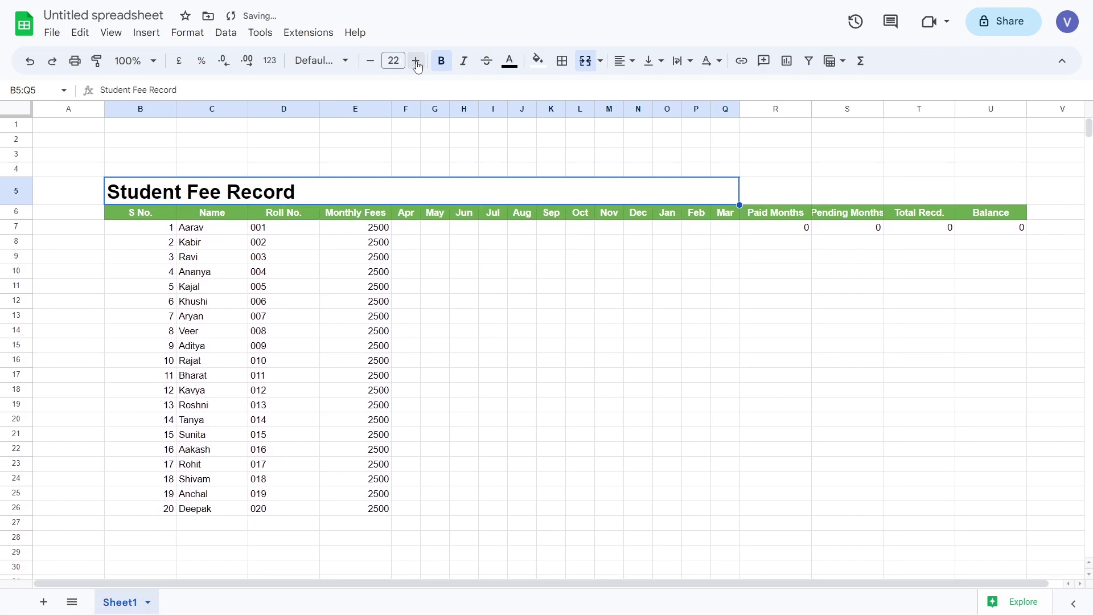
left_click(416, 61)
left_click(416, 61)
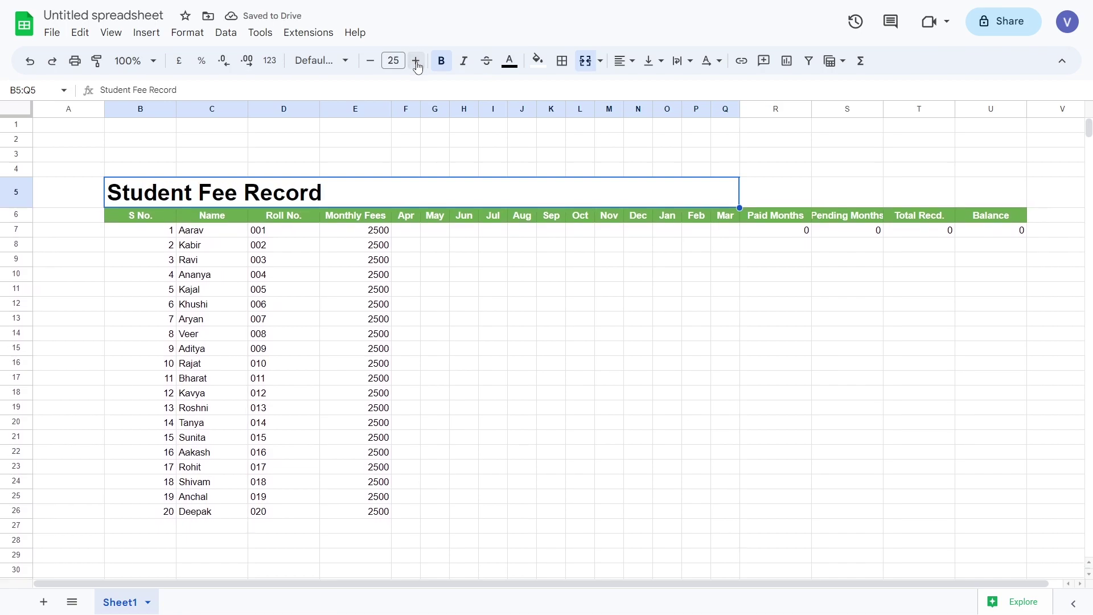
- Give the title band a dark green fill with white text
left_click(537, 61)
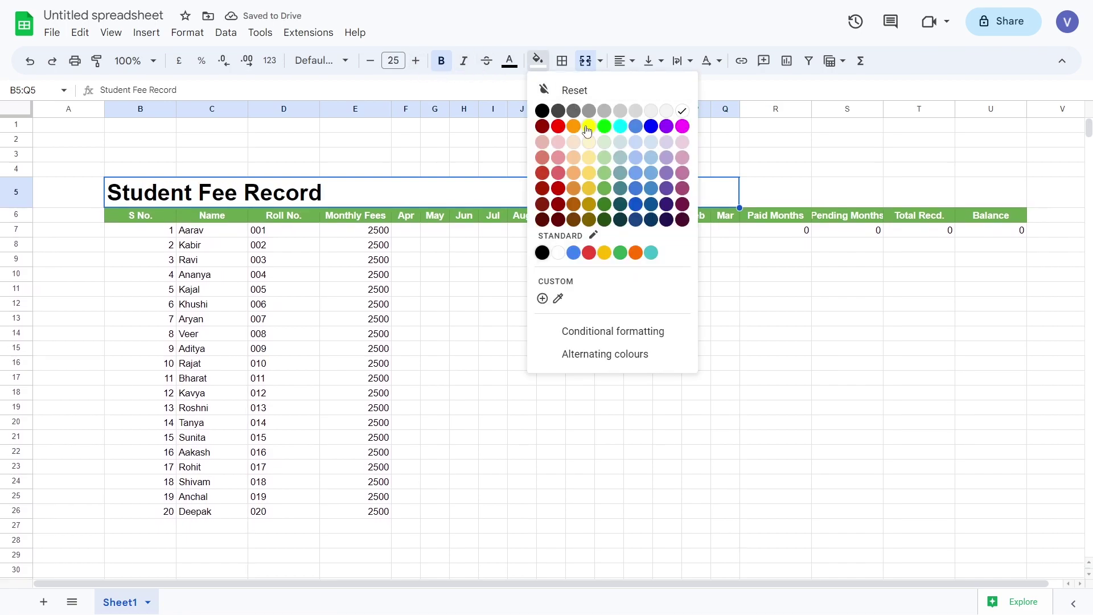
left_click(605, 203)
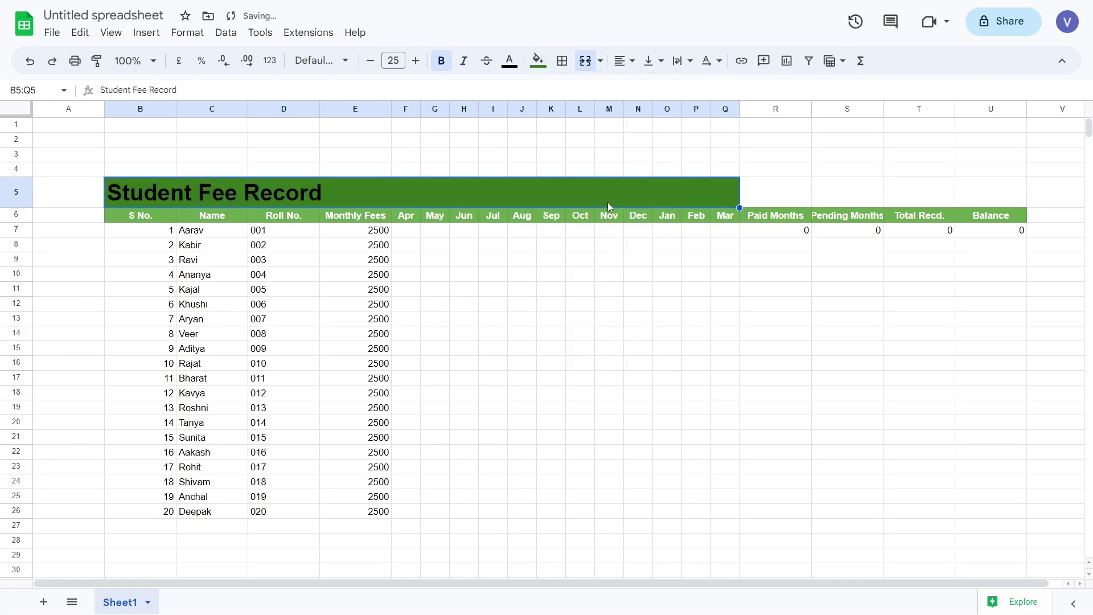
left_click(510, 60)
left_click(653, 112)
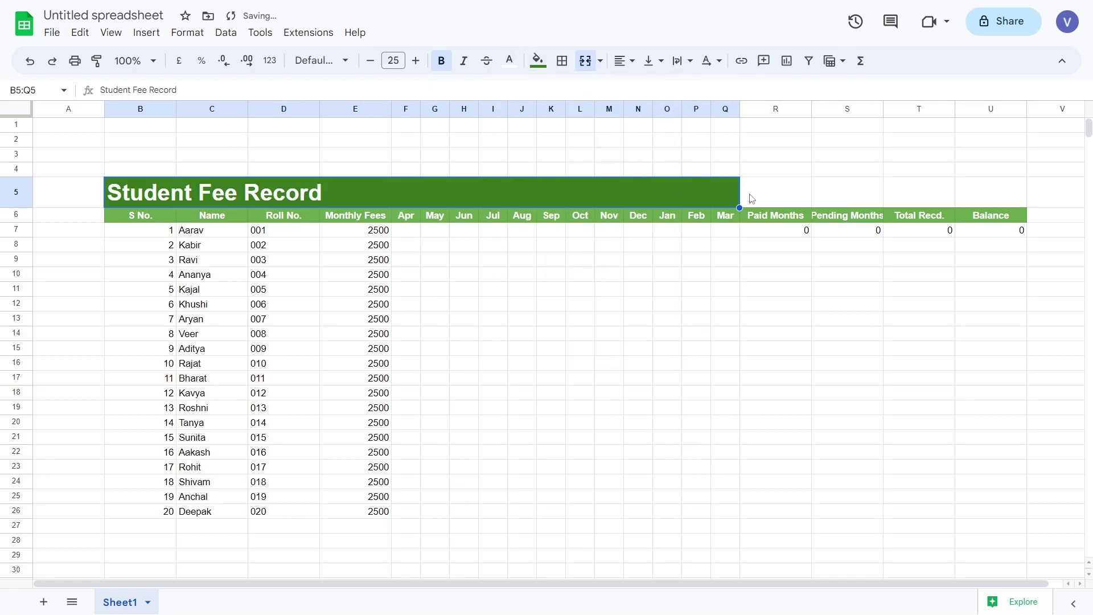
left_click(773, 198)
- Merge R5:S5 and enter the label 'Session'
left_click_drag(795, 196, 832, 198)
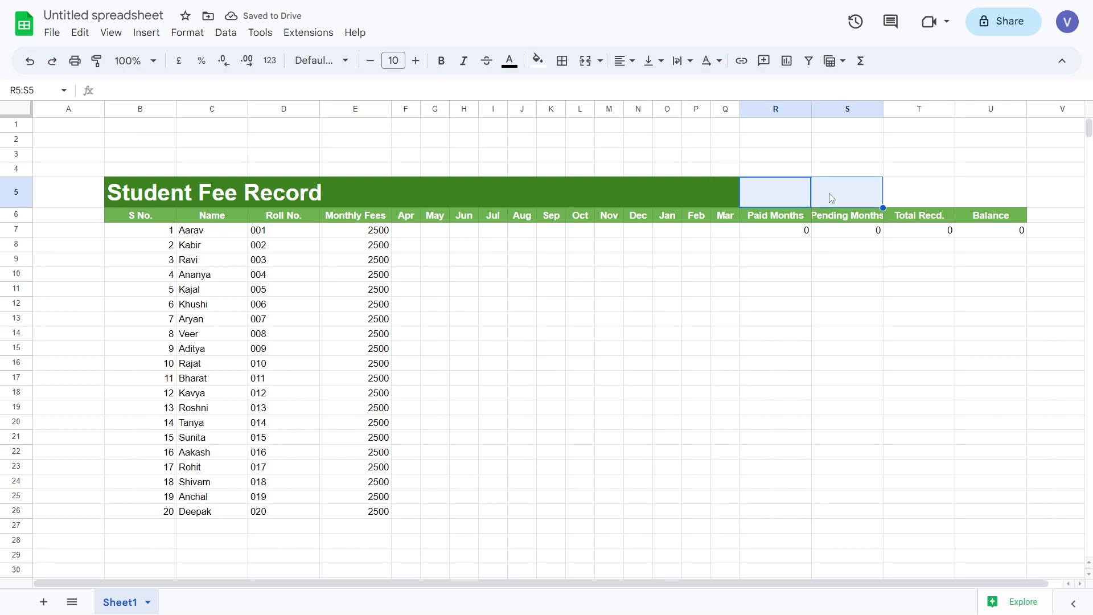
left_click(589, 67)
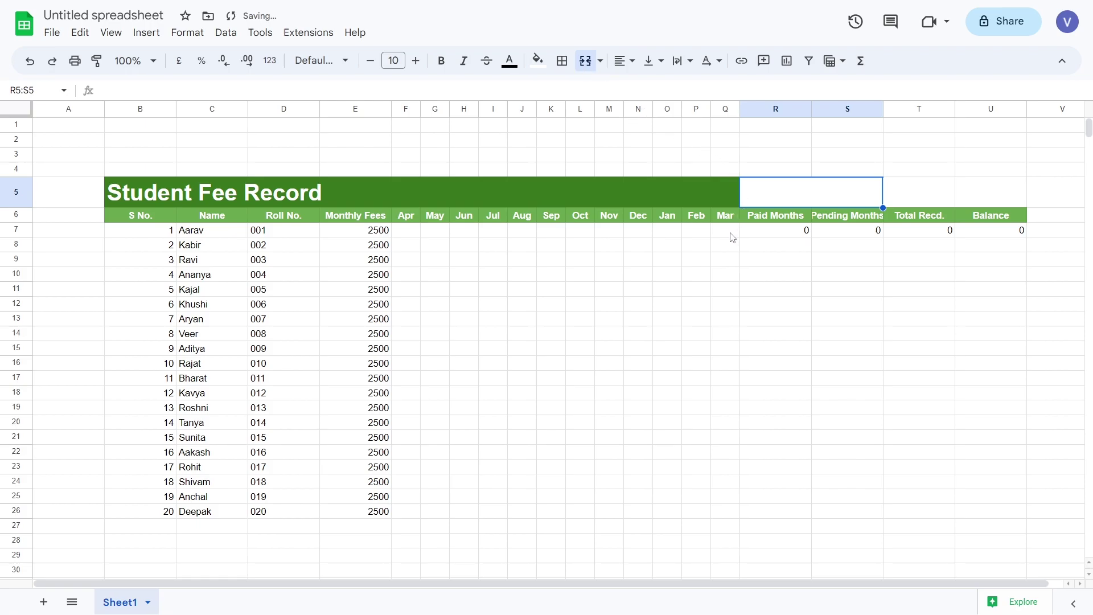
type("Sess")
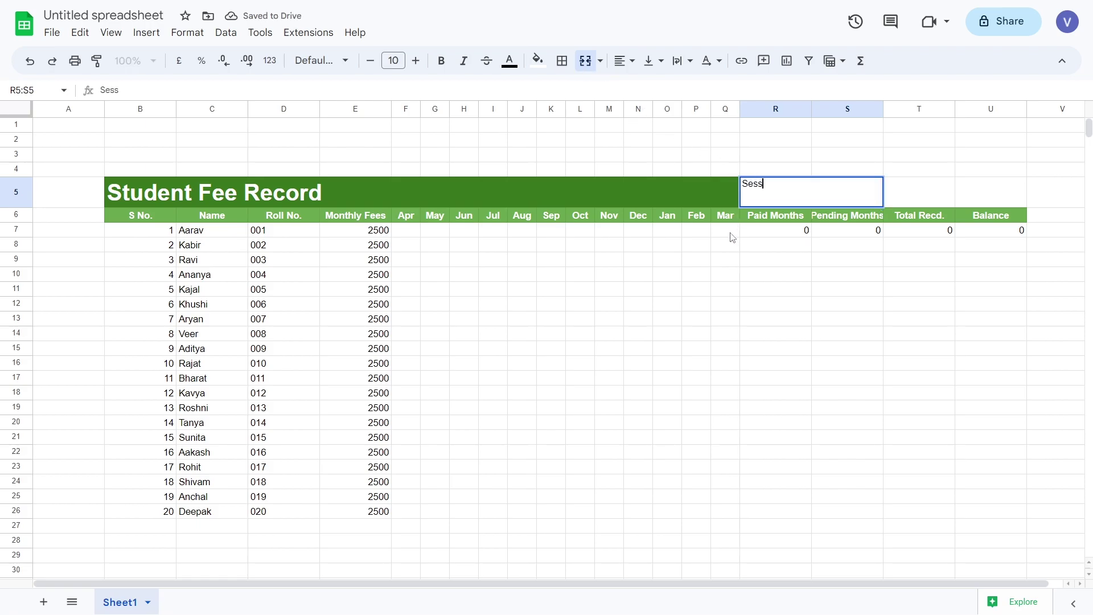
type("ion")
key("Return")
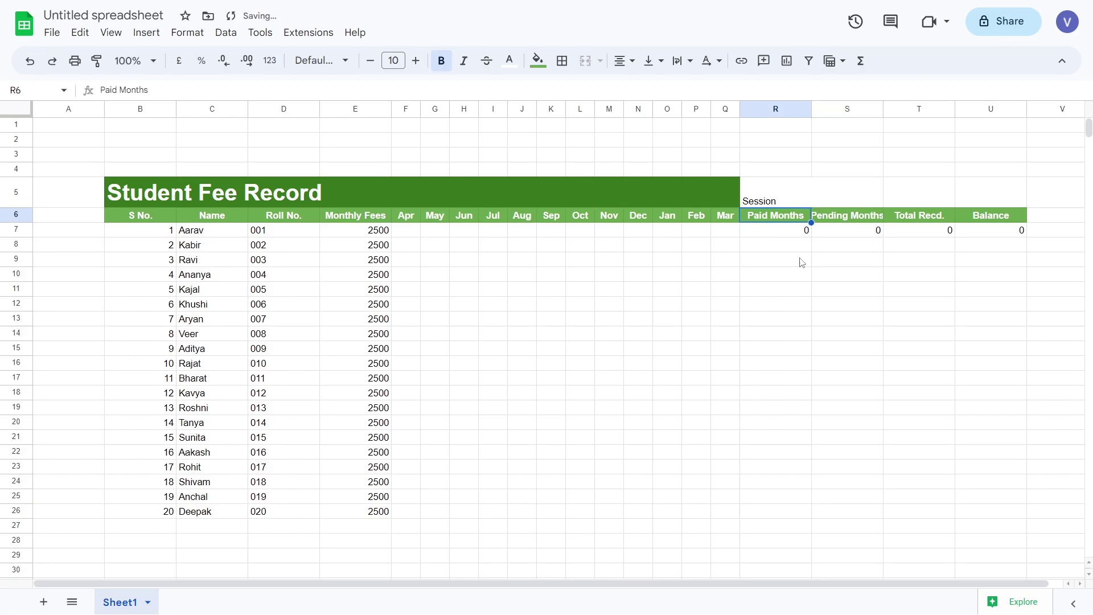
- Merge T5:U5 and enter the session year 2023-24
left_click_drag(907, 201, 978, 193)
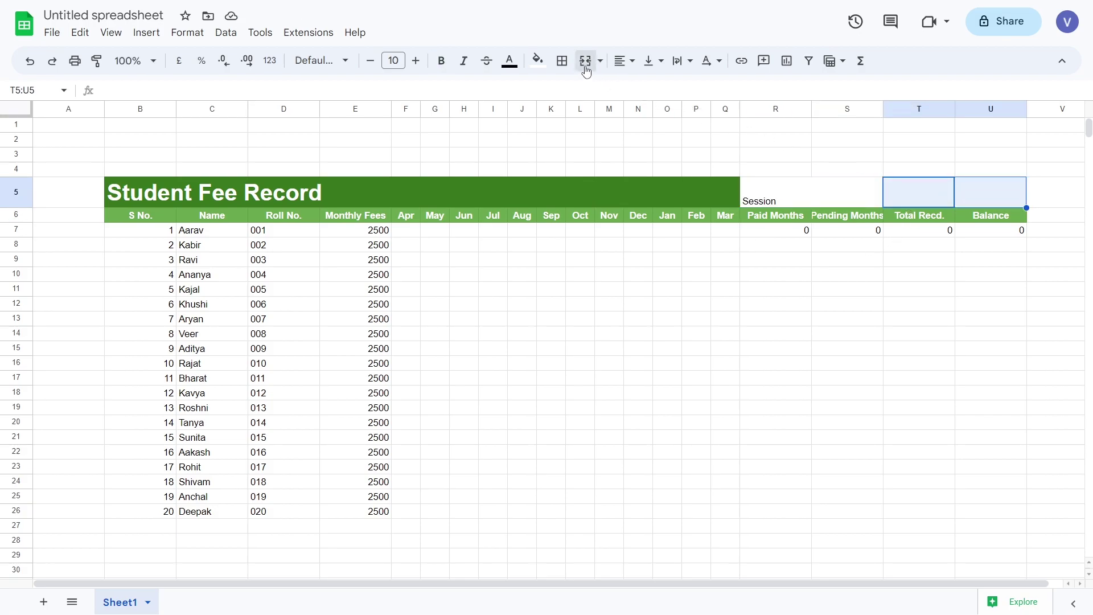
left_click(585, 61)
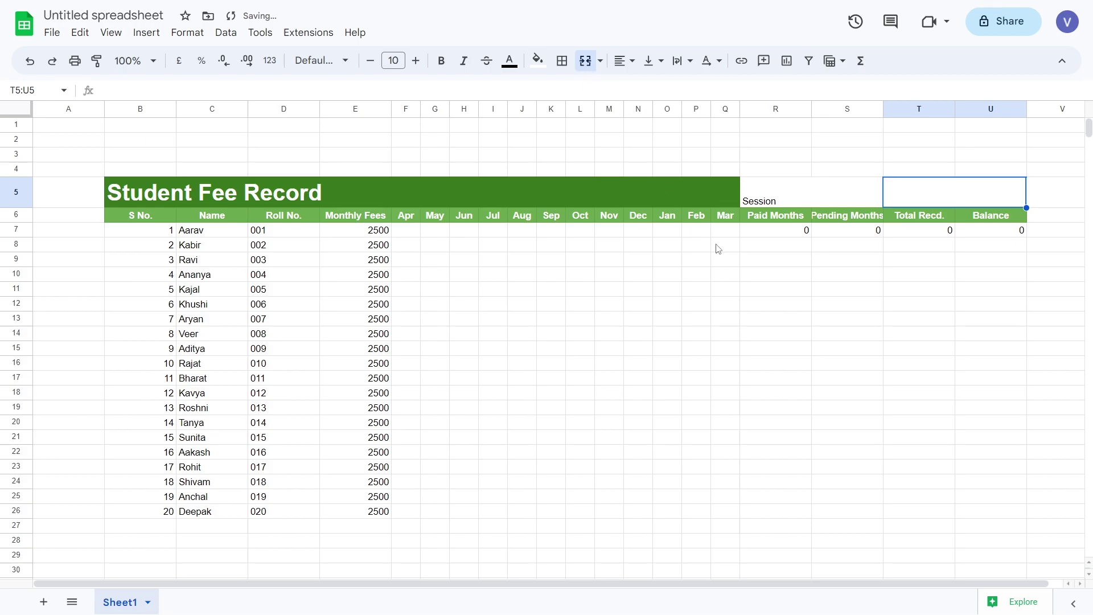
type("2023")
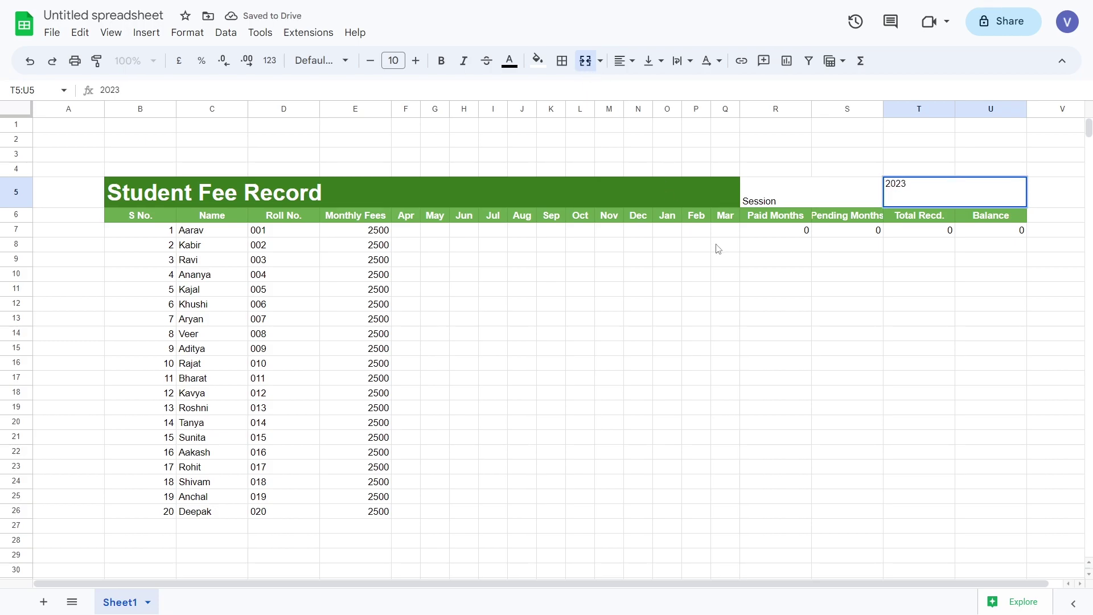
type("-24")
key("Return")
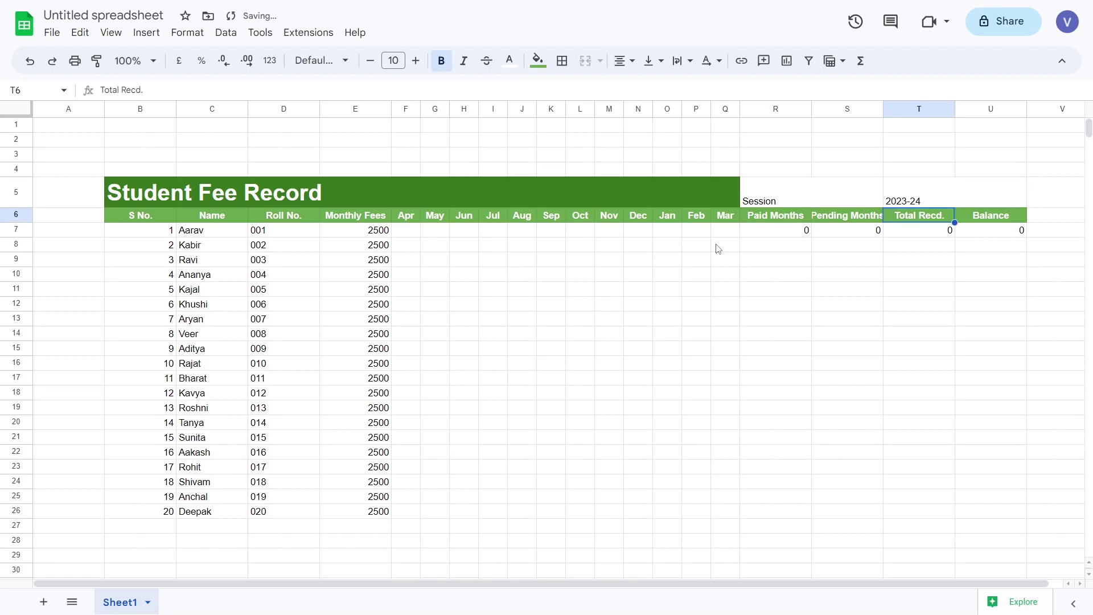
- Paint the title's green styling onto the Session and 2023-24 cells, then select month cells F7:Q26
left_click(685, 188)
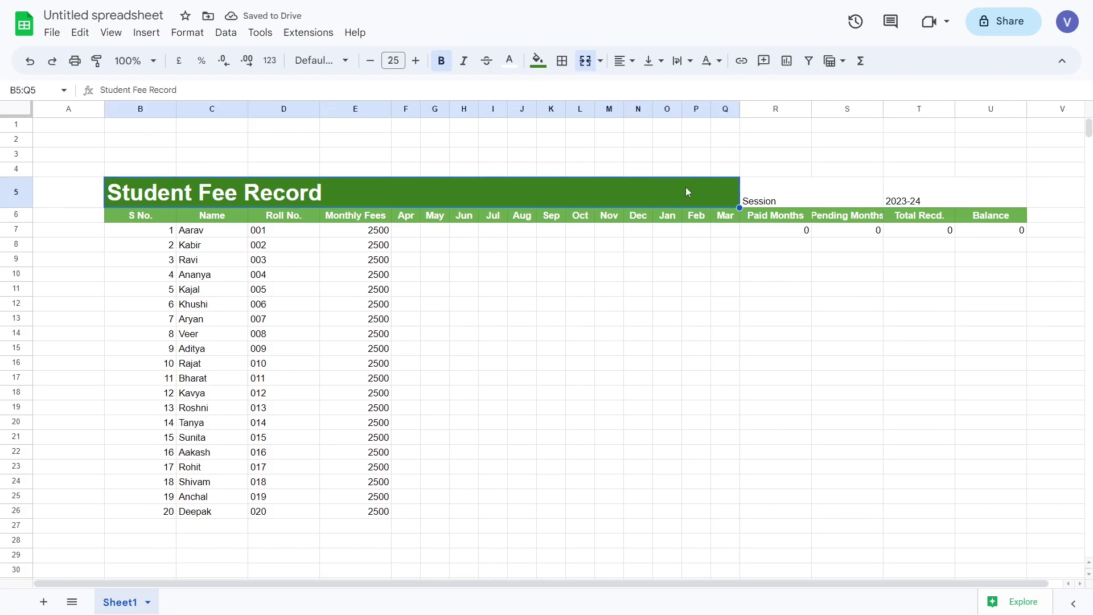
left_click(96, 60)
left_click_drag(793, 199, 871, 199)
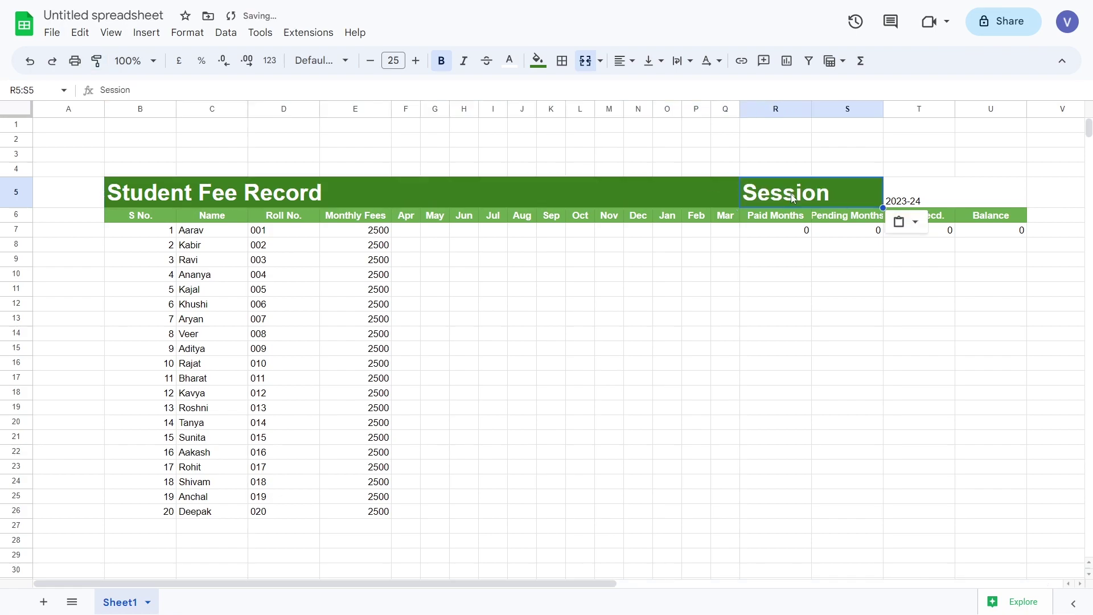
left_click(920, 202)
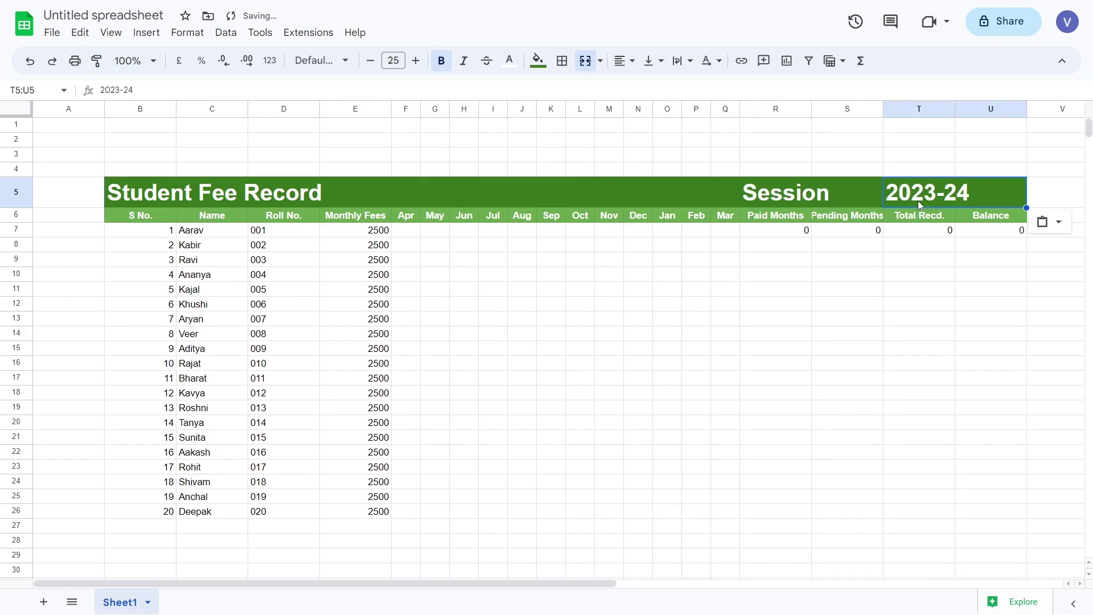
left_click(860, 193)
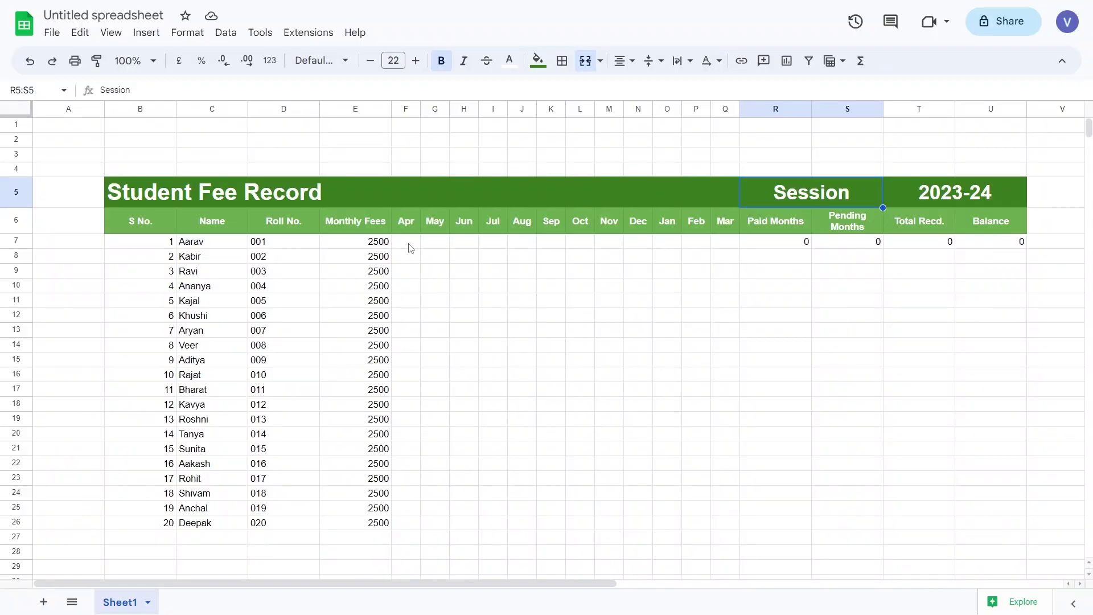
left_click(410, 245)
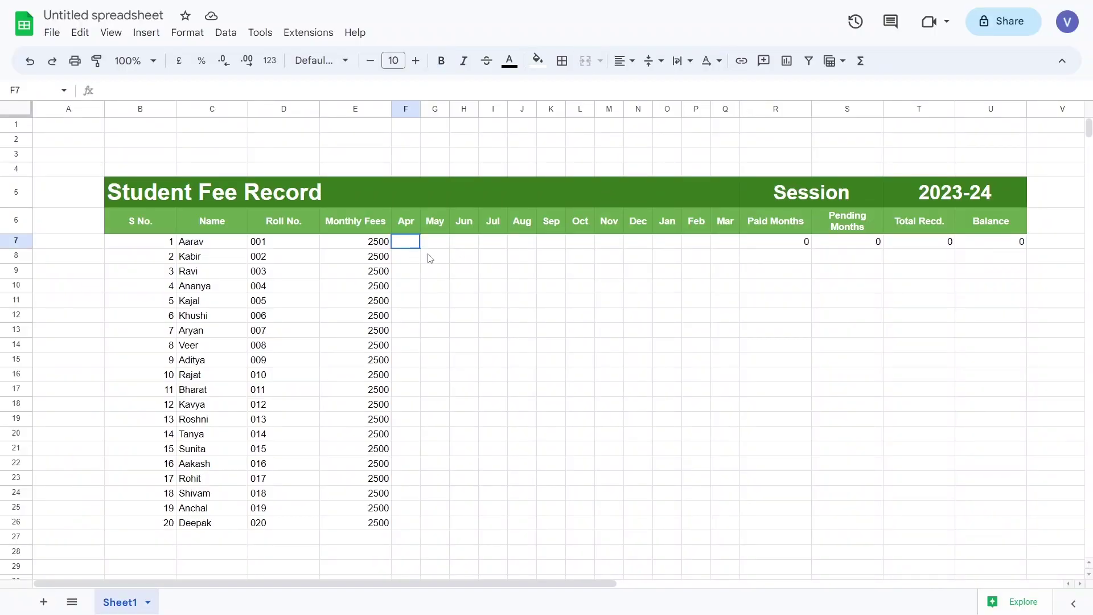
mouse_move(430, 259)
left_mouse_down()
mouse_move(723, 508)
mouse_move(725, 531)
left_mouse_up()
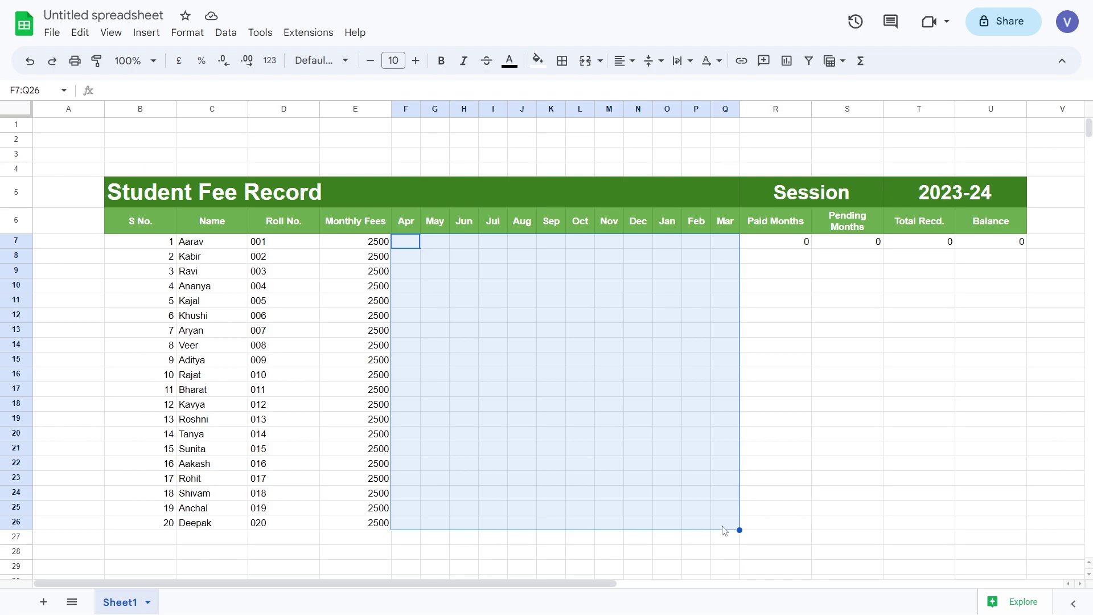
- Insert tick boxes into the month cells F7:Q26 for all 20 students
left_click(147, 33)
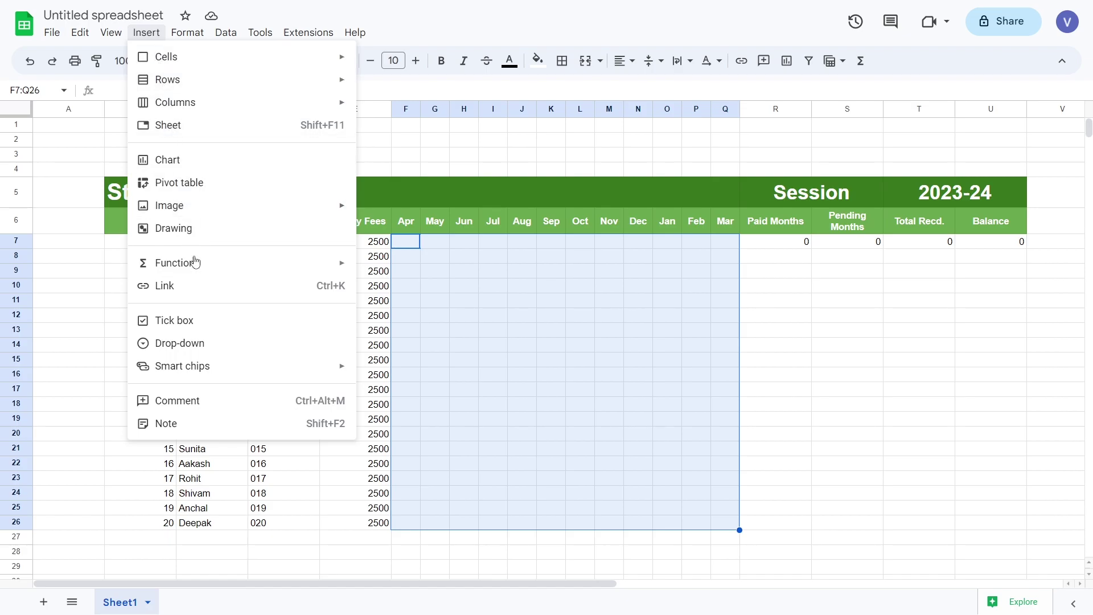
left_click(202, 328)
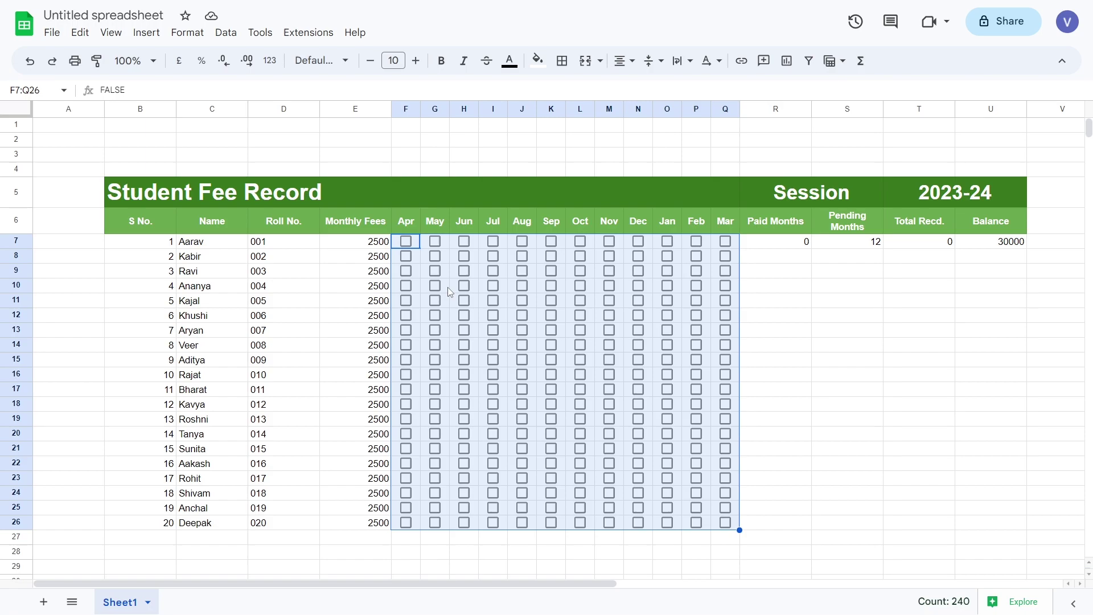
left_click(759, 527)
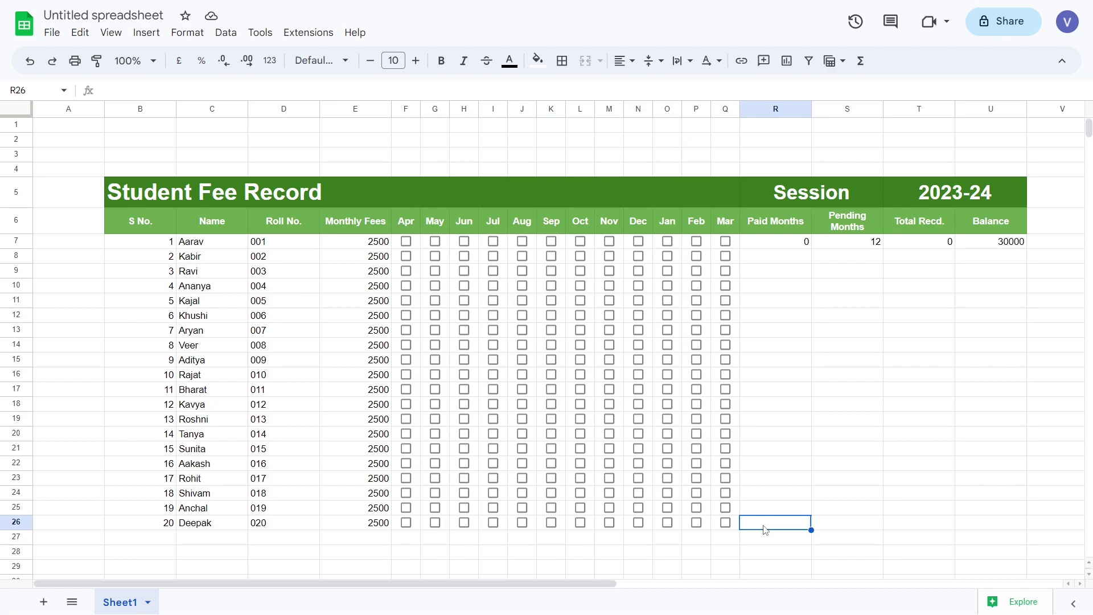
left_click(765, 244)
mouse_move(765, 244)
left_mouse_down()
mouse_move(1027, 250)
mouse_move(1019, 527)
left_mouse_up()
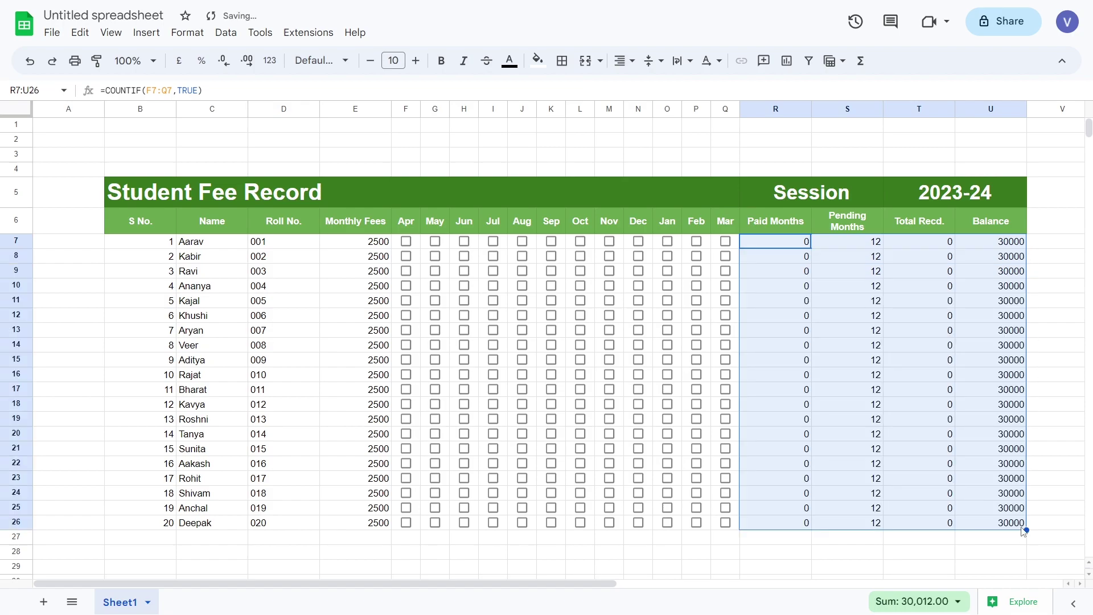
left_click(1014, 529)
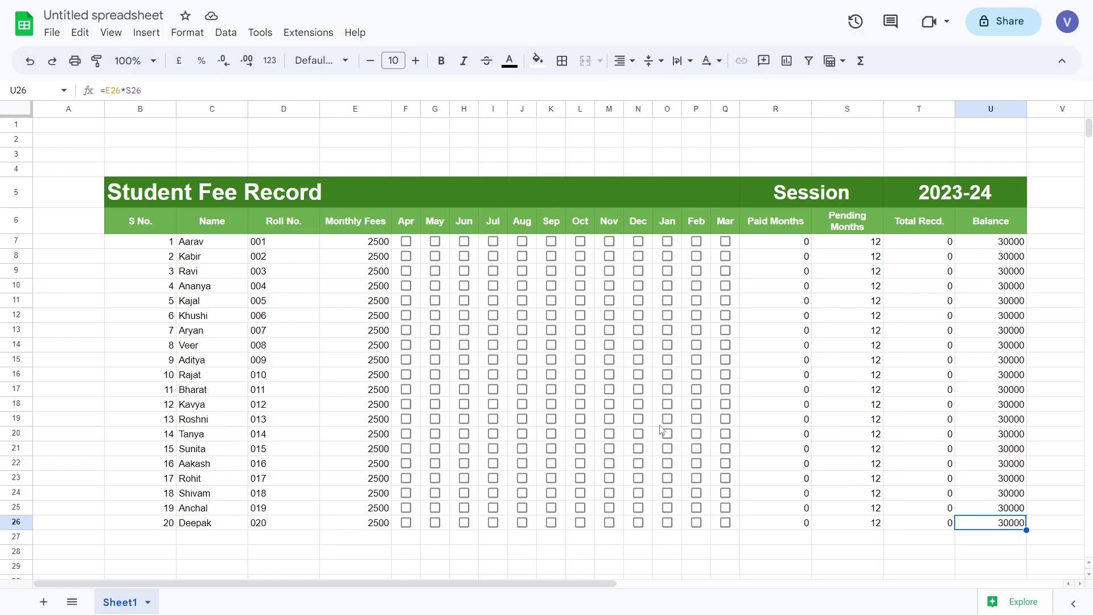
left_click(227, 248)
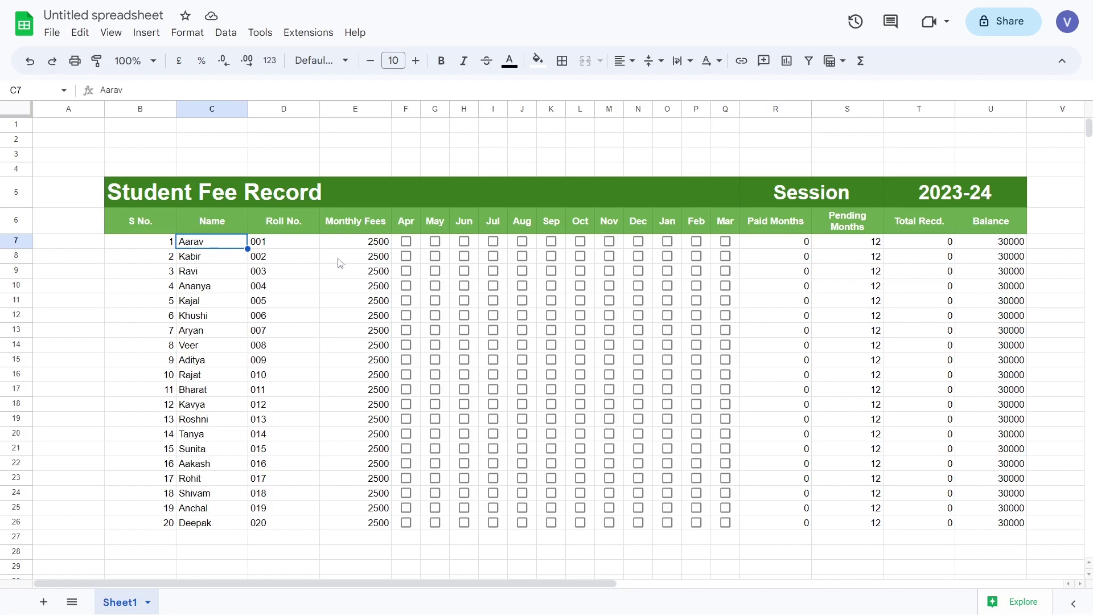
- Tick the first student's April box and inspect the R7:U7 formulas (1 paid, 2500 received, 27500 balance)
left_click(406, 242)
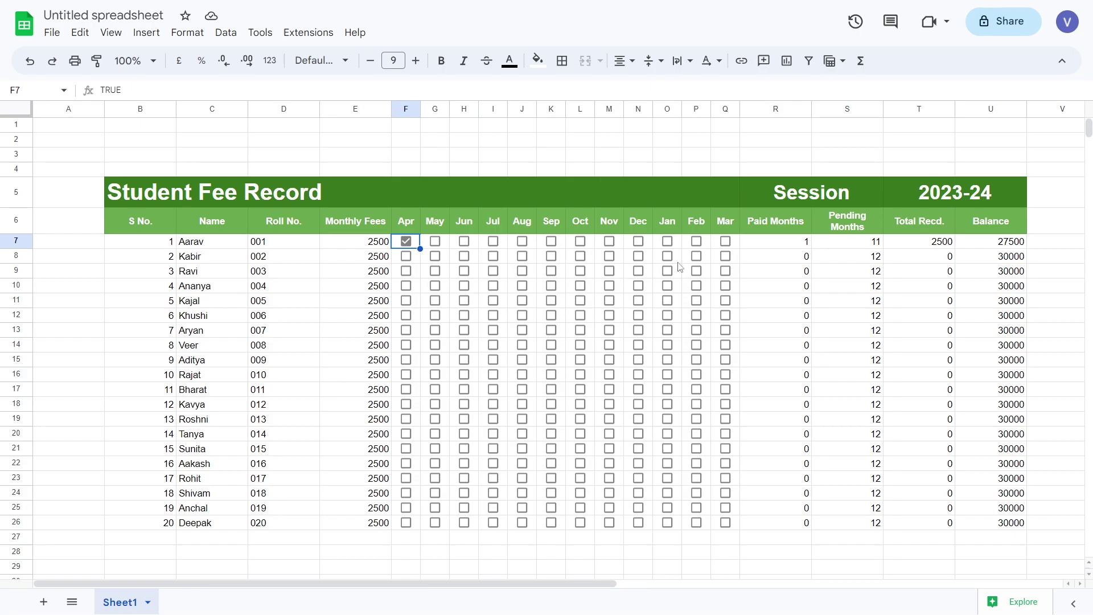
left_click(795, 245)
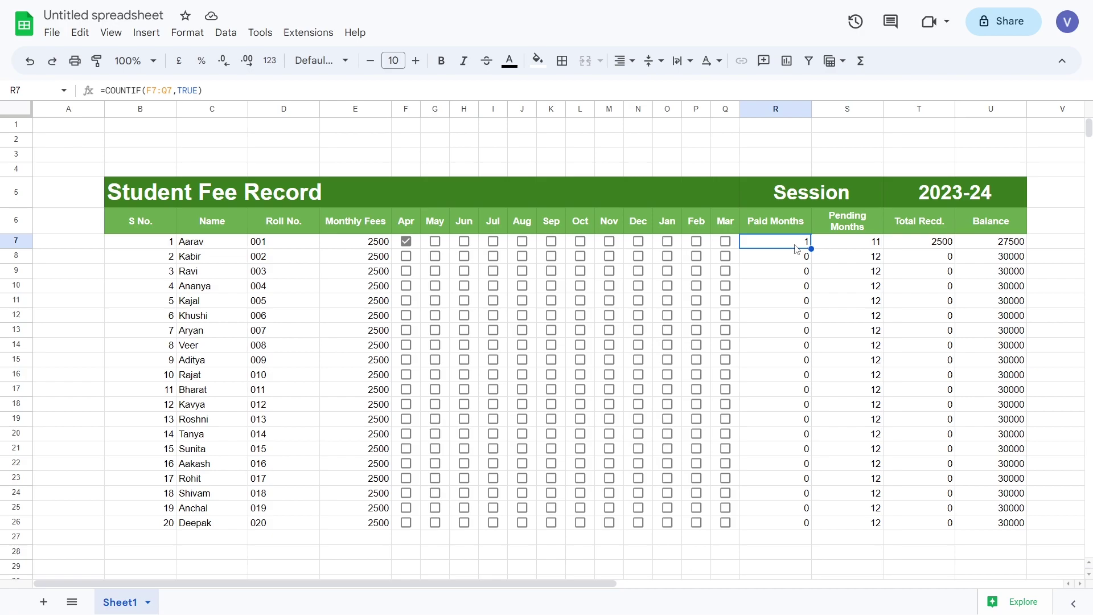
left_click(873, 230)
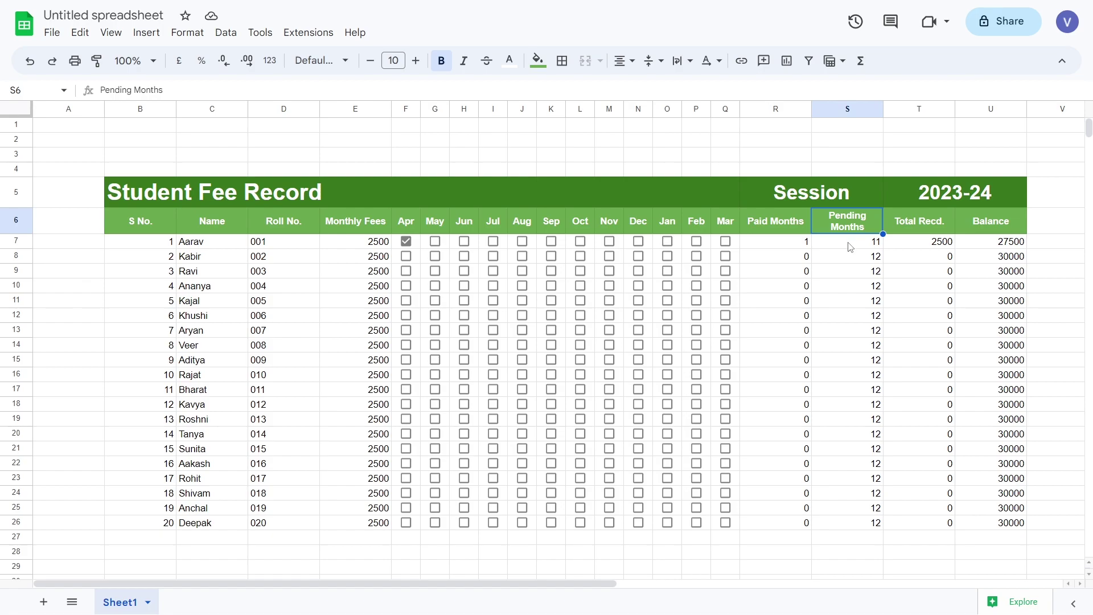
left_click(851, 246)
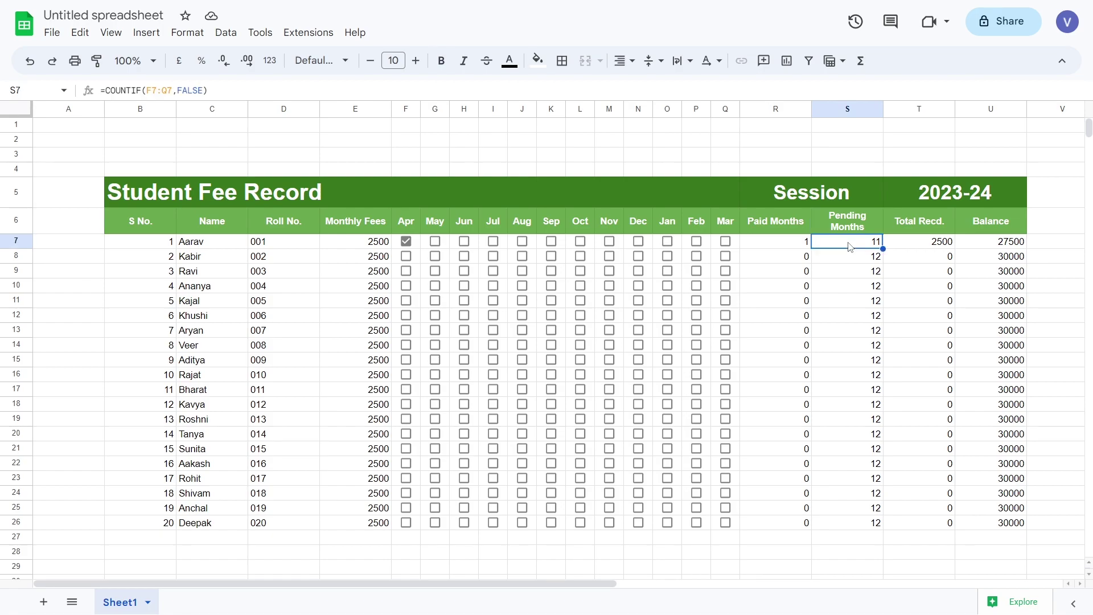
left_click(922, 231)
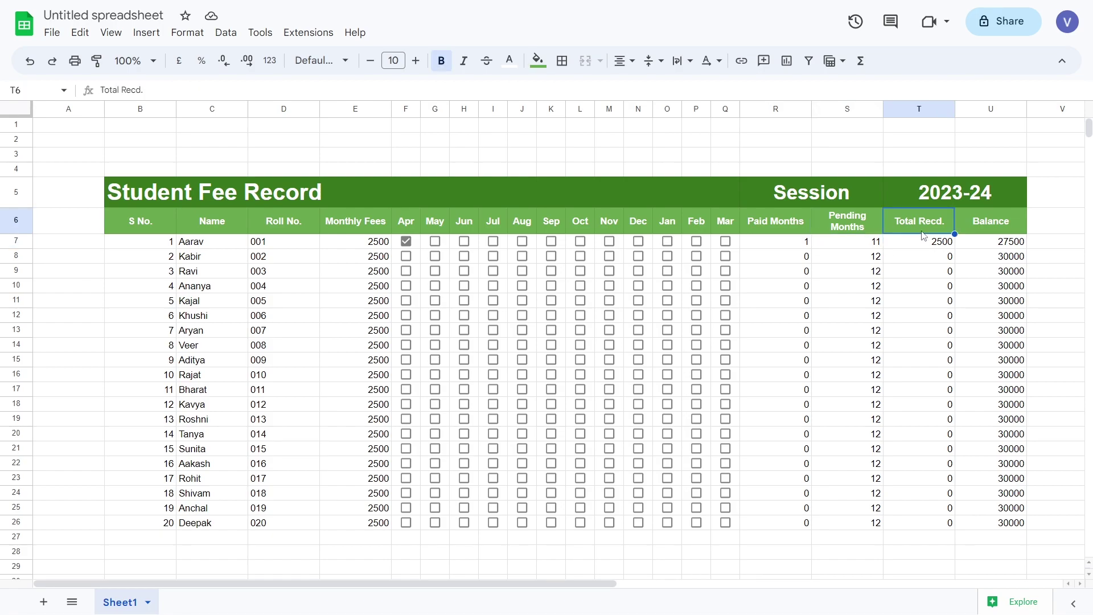
left_click(913, 247)
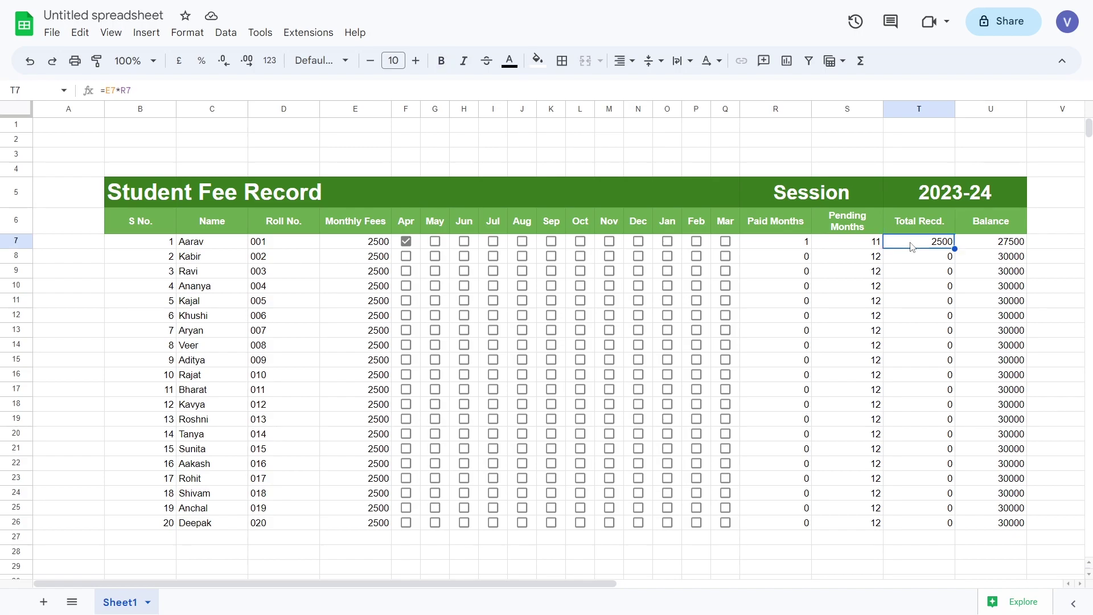
left_click(974, 227)
left_click(973, 246)
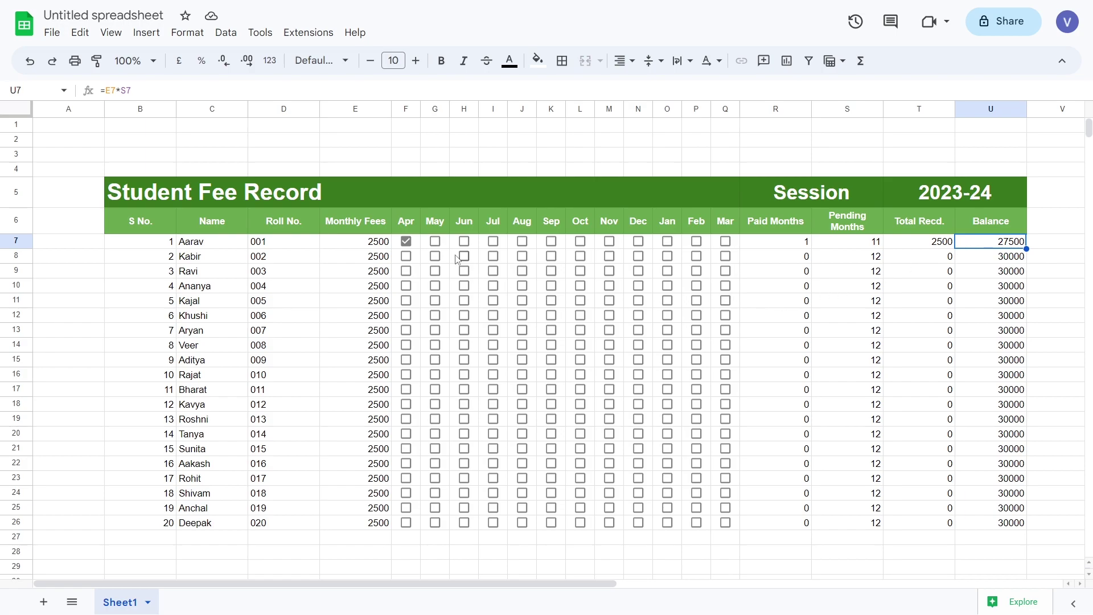
- Tick the first student's May through November boxes, reaching 8 paid months and 10000 balance
left_click(437, 244)
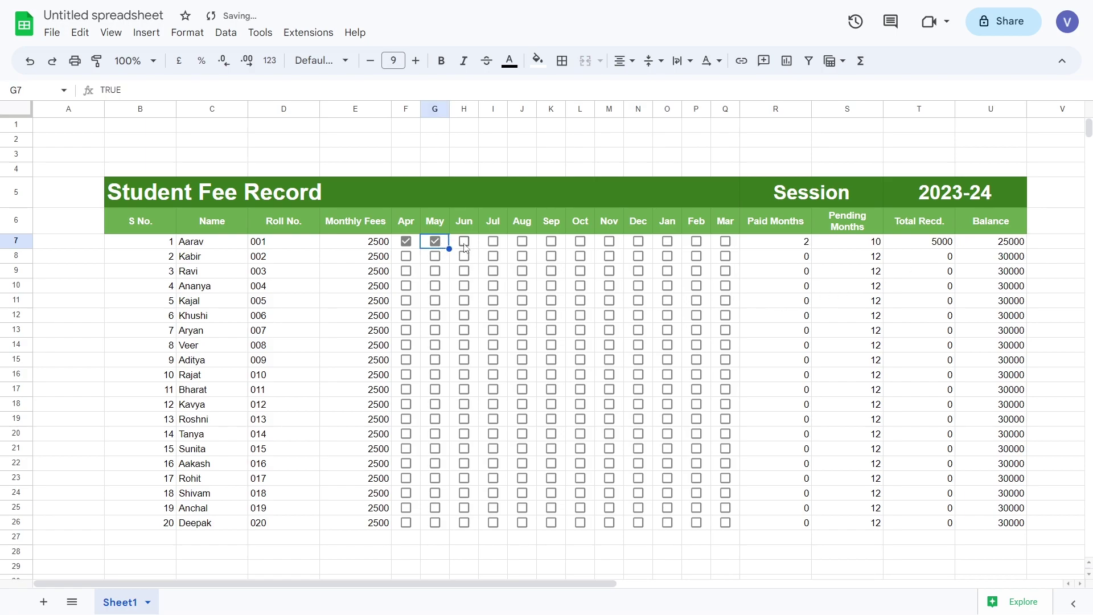
left_click(465, 244)
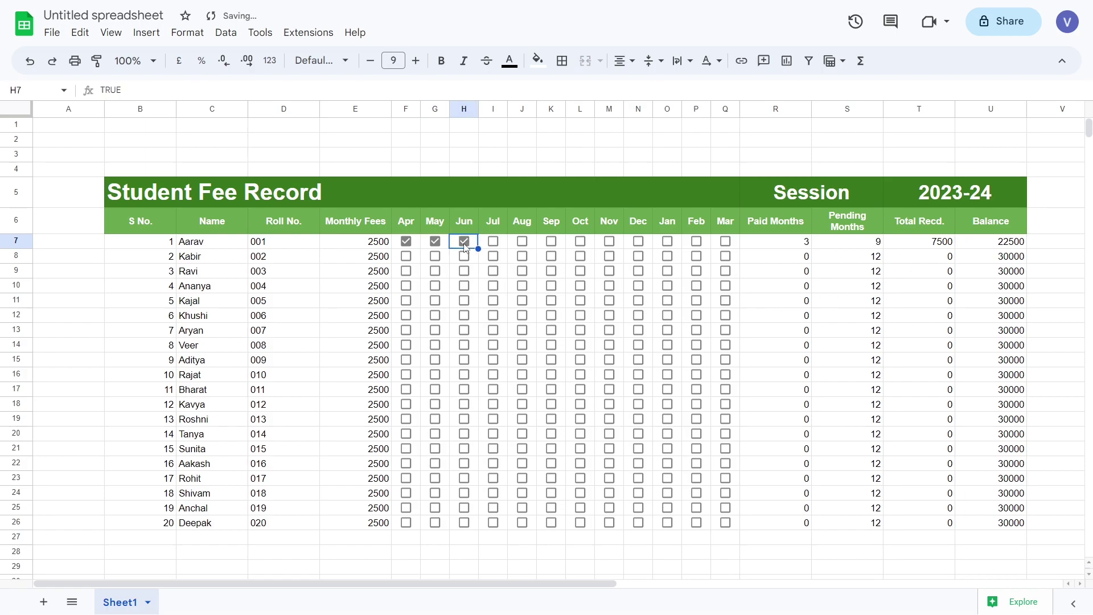
left_click(493, 242)
left_click(523, 242)
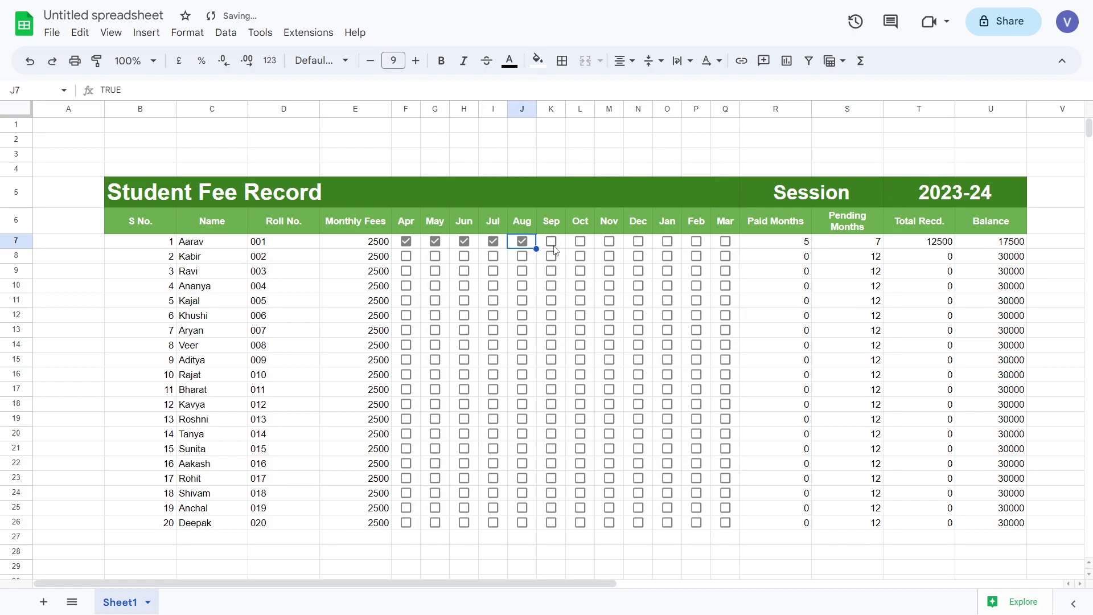
left_click(555, 245)
left_click(581, 242)
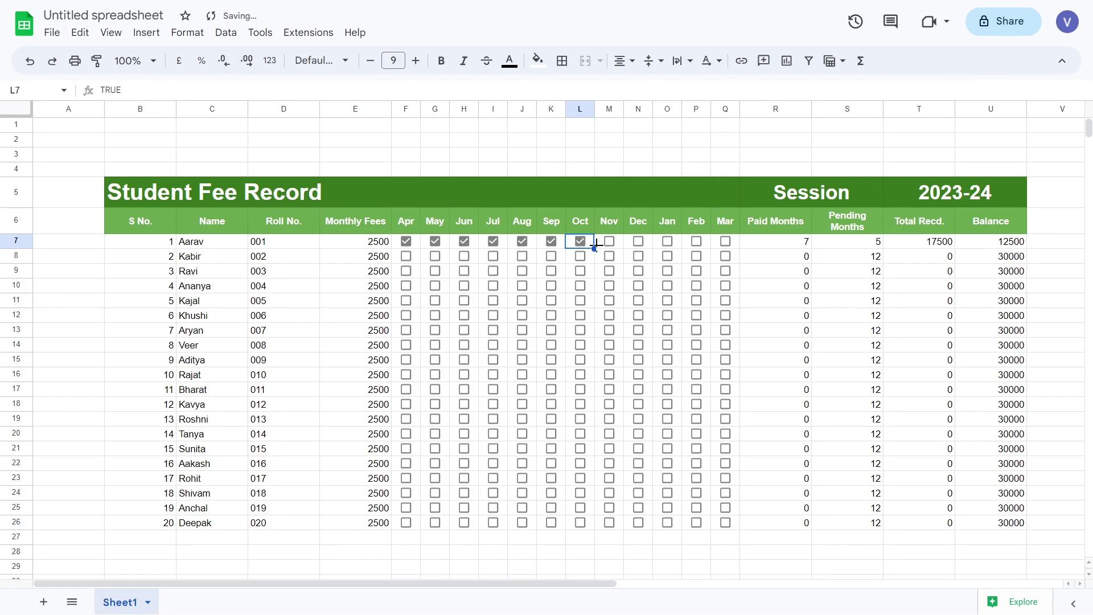
left_click(611, 248)
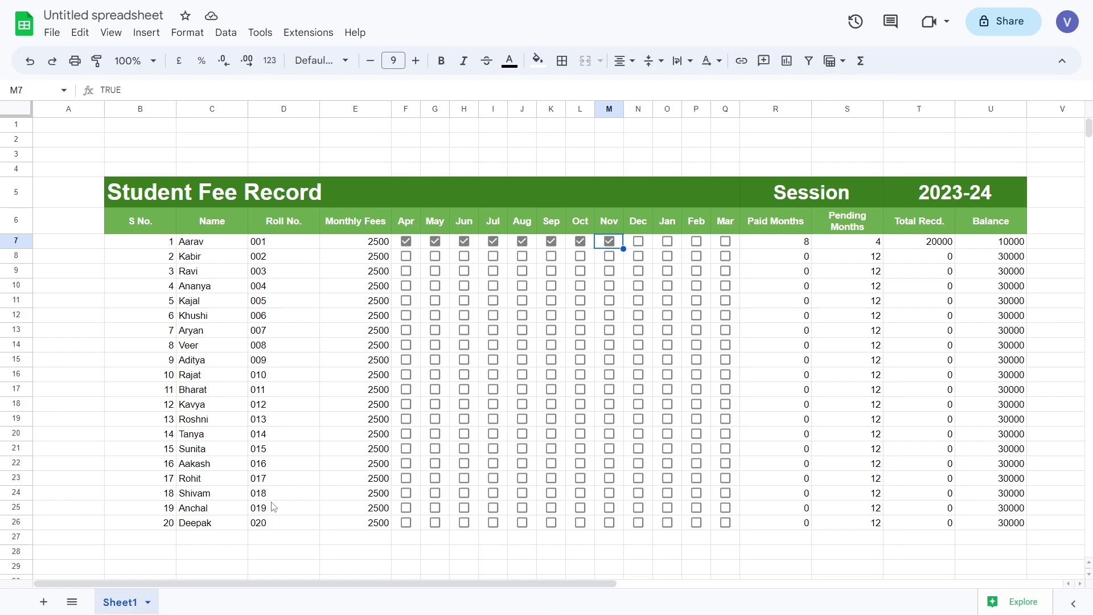
right_click(131, 606)
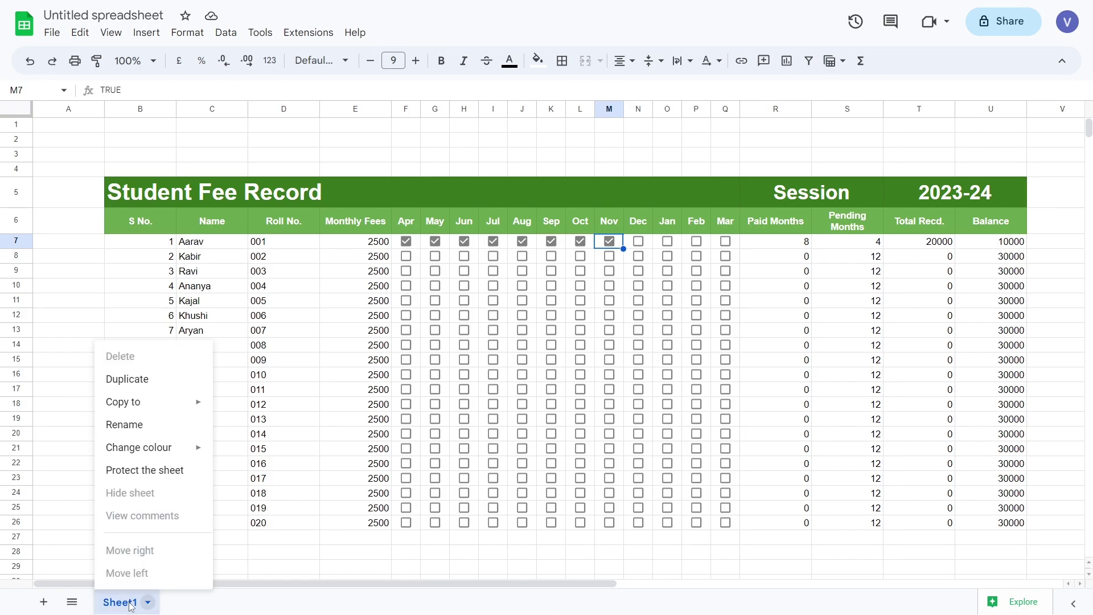
- Duplicate Sheet1 and name the tabs CLASS 5 and CLASS 6
left_click(154, 386)
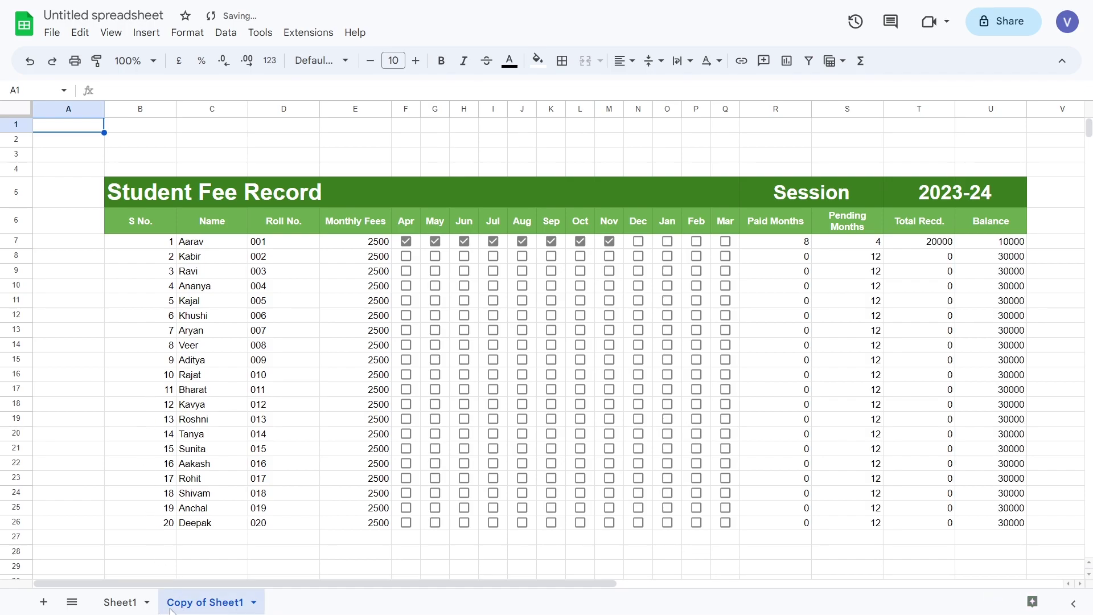
double_click(133, 608)
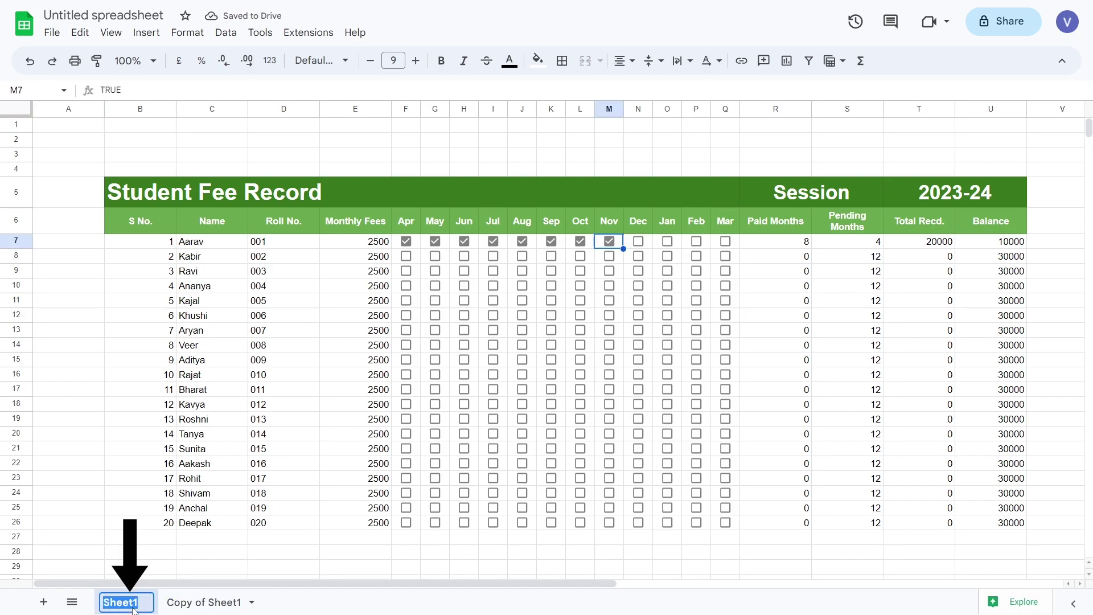
type("CLAS")
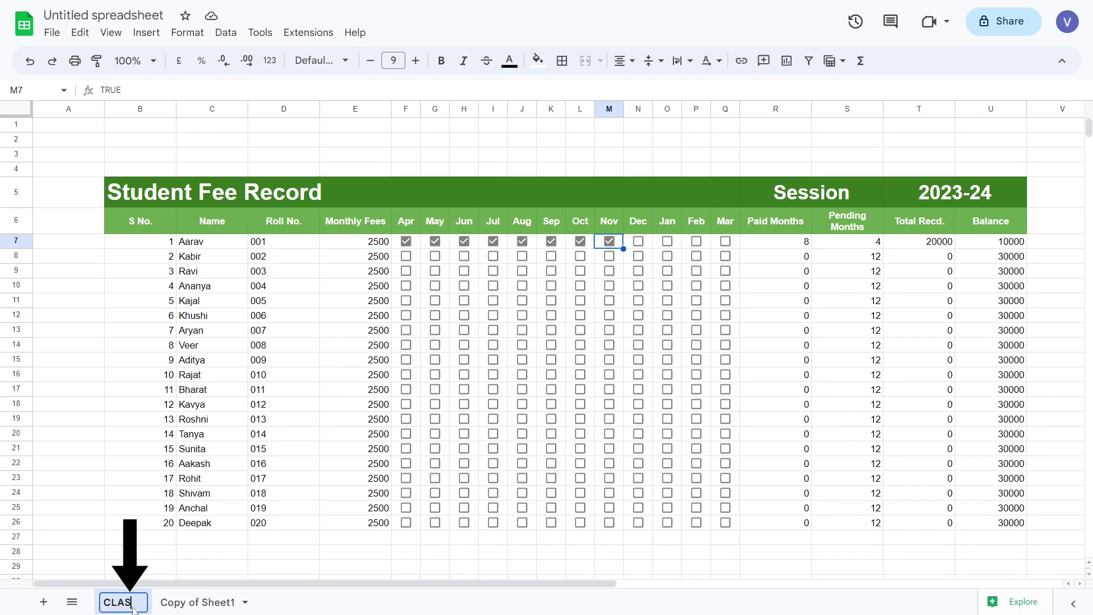
type("S 5")
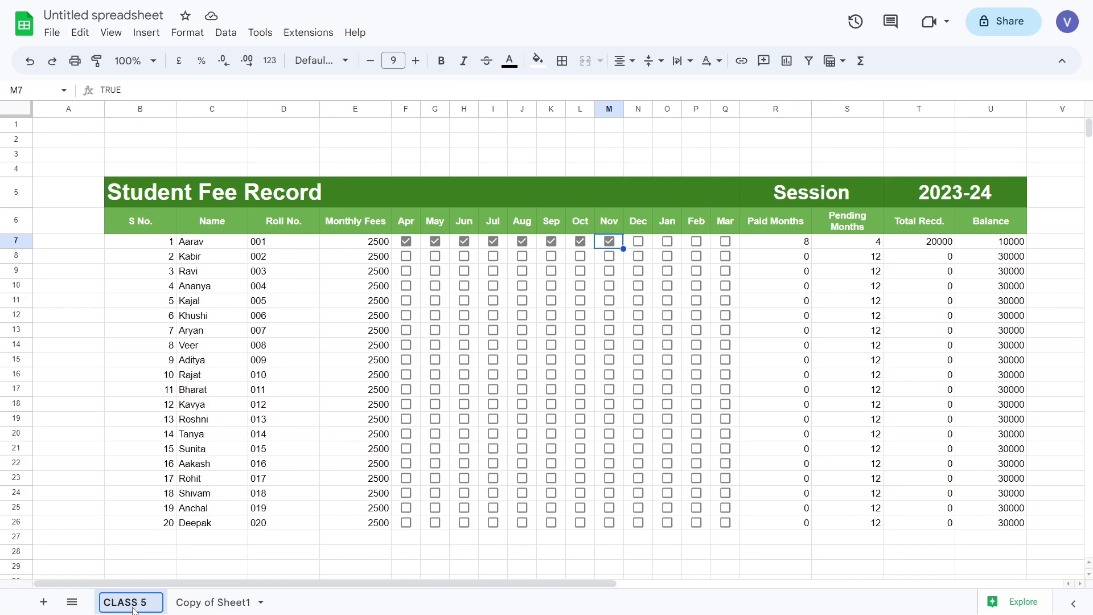
double_click(206, 607)
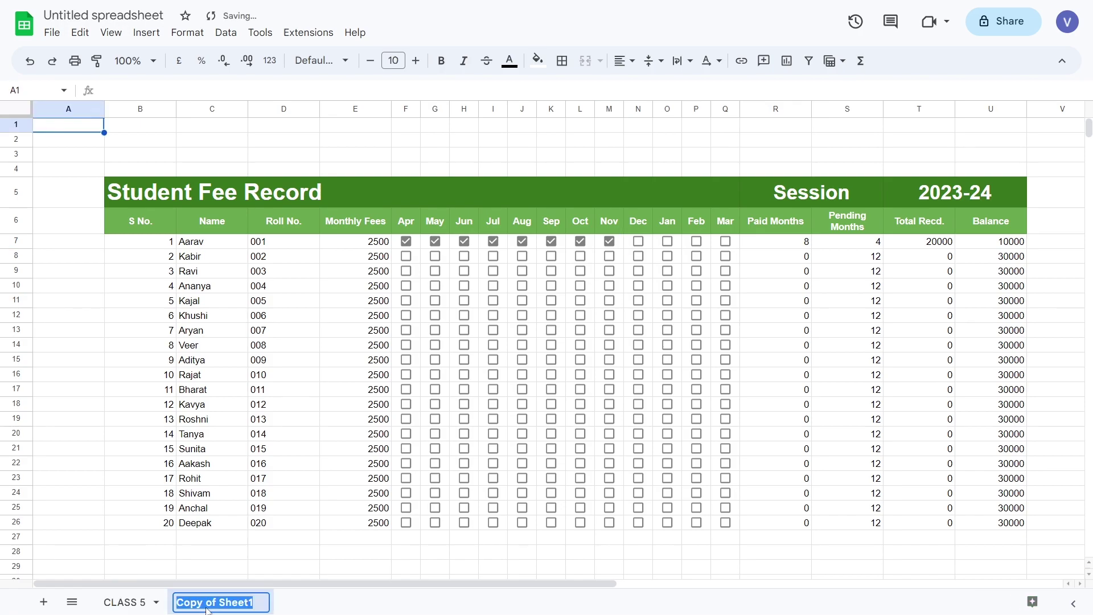
type("CLASS 6")
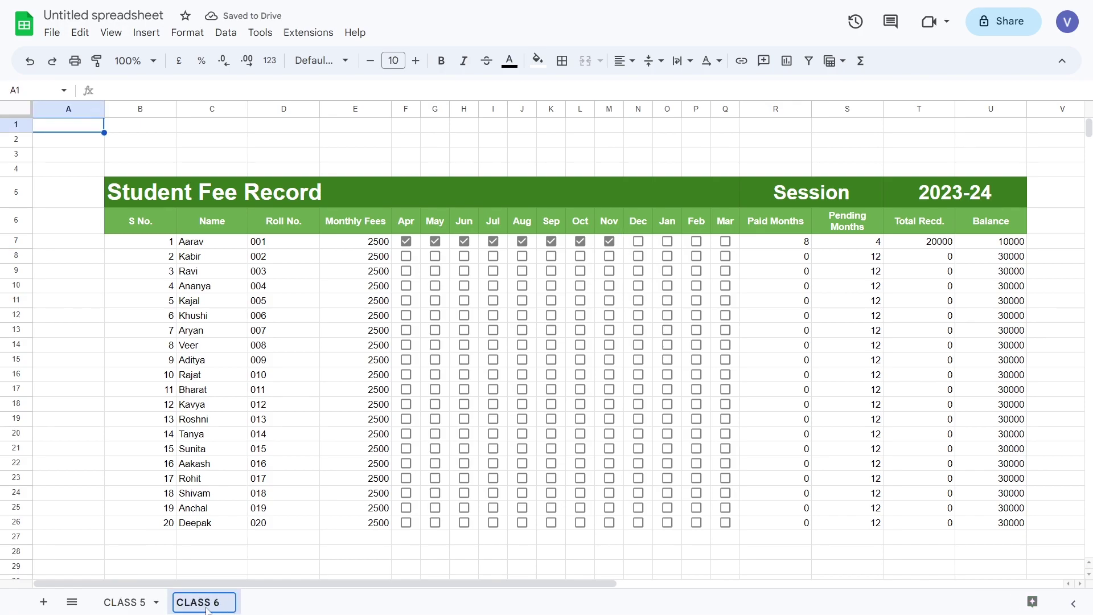
key("Return")
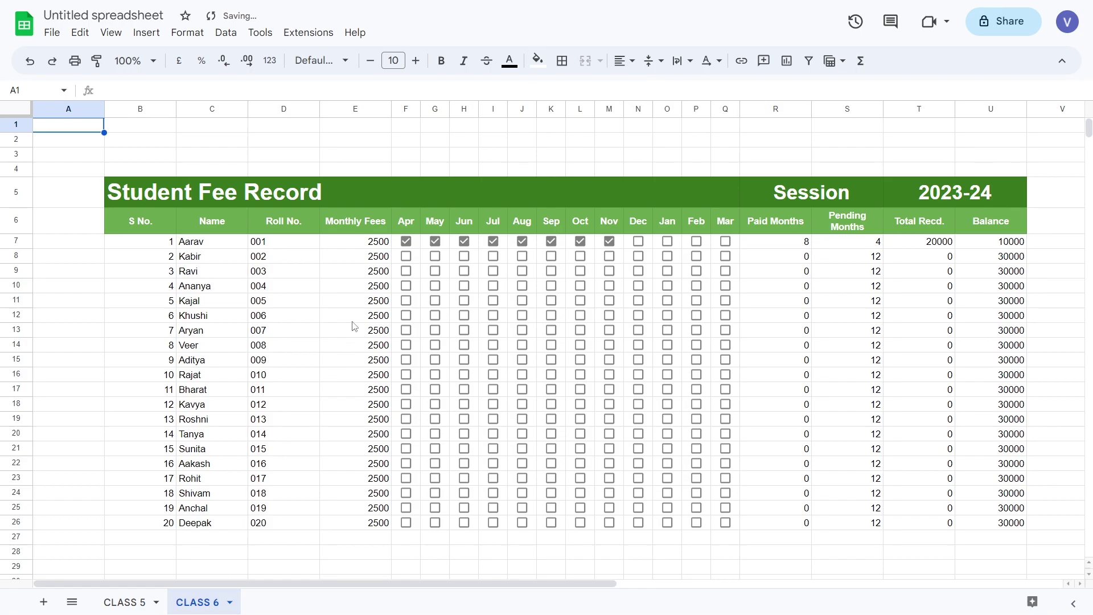
- Unmerge the title and re-merge row 5 as B5:I5 and J5:Q5
left_click(374, 196)
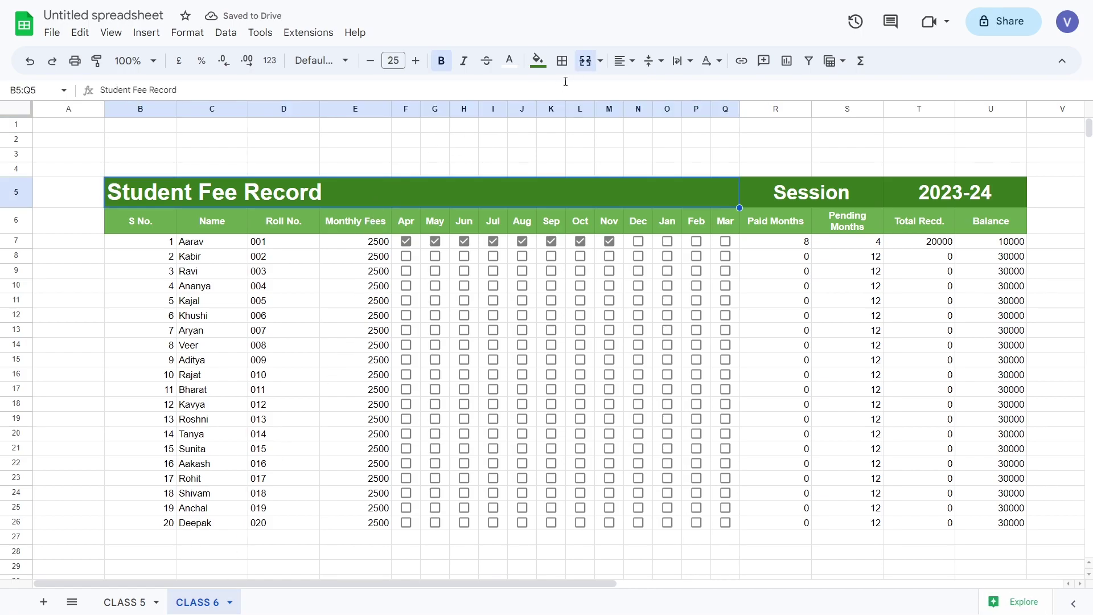
left_click(585, 63)
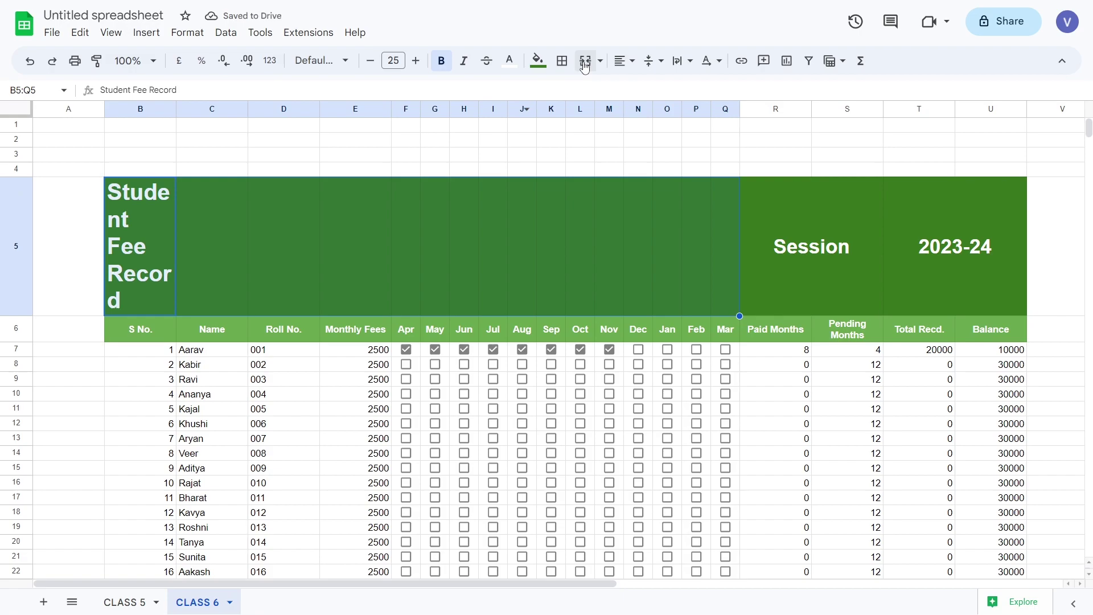
left_click_drag(519, 248, 711, 247)
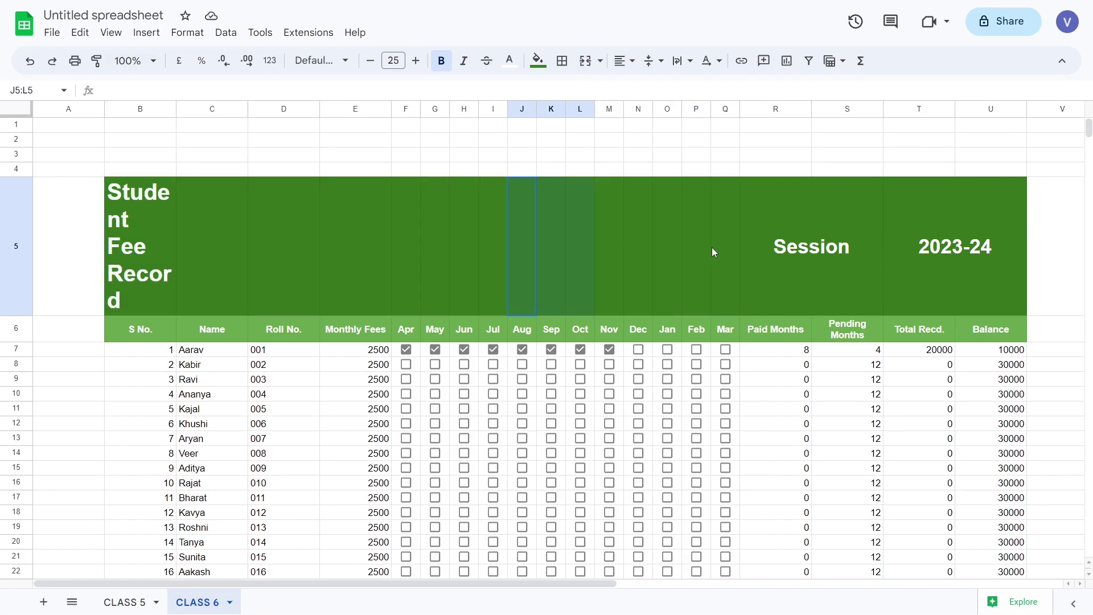
left_click(585, 61)
left_click_drag(481, 259, 143, 254)
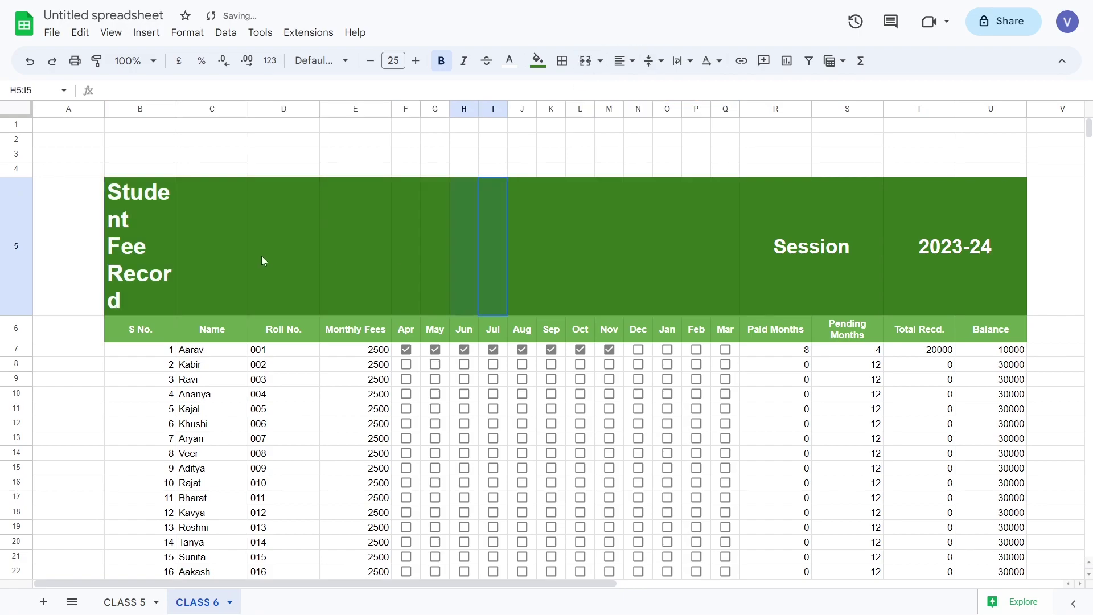
left_click(585, 61)
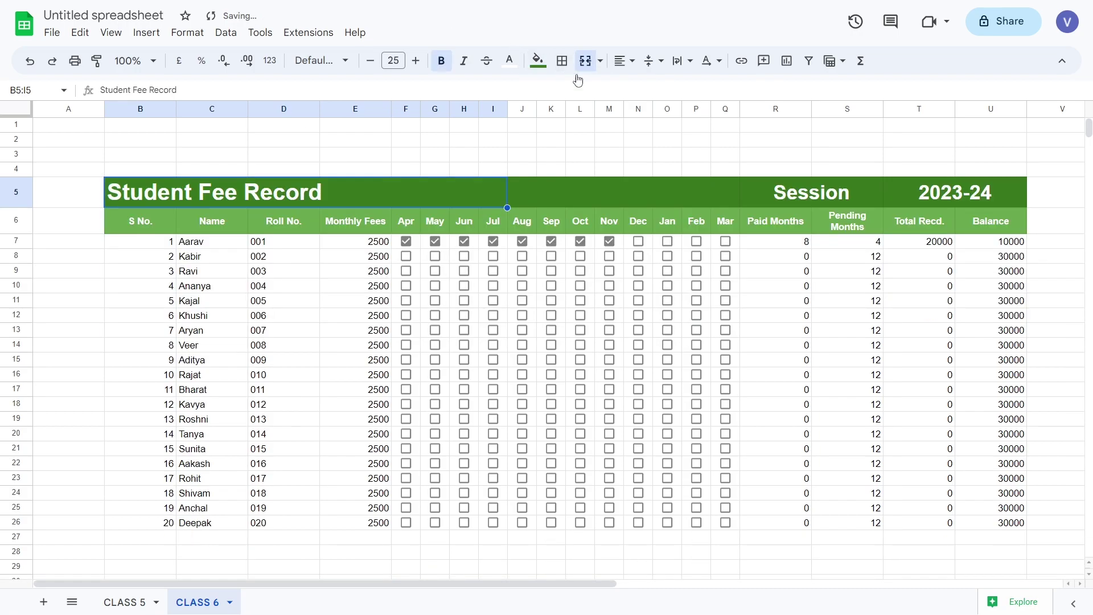
- Enter CLASS 6 in J5:Q5, centred with yellow text
left_click(602, 194)
type("CLASS")
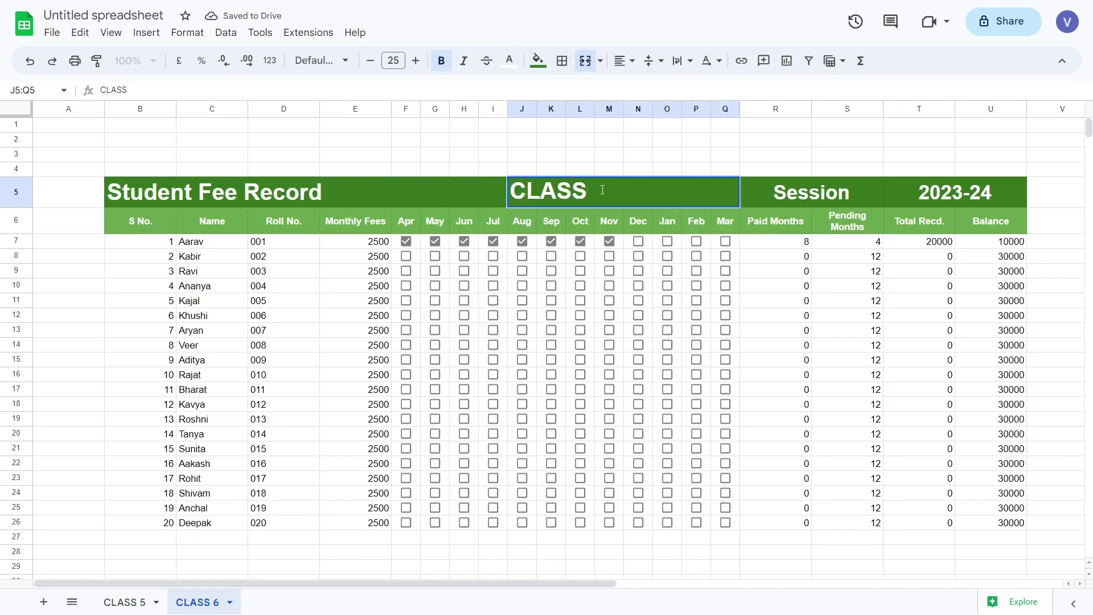
type(" 6")
key("Return")
left_click(603, 194)
left_click(625, 61)
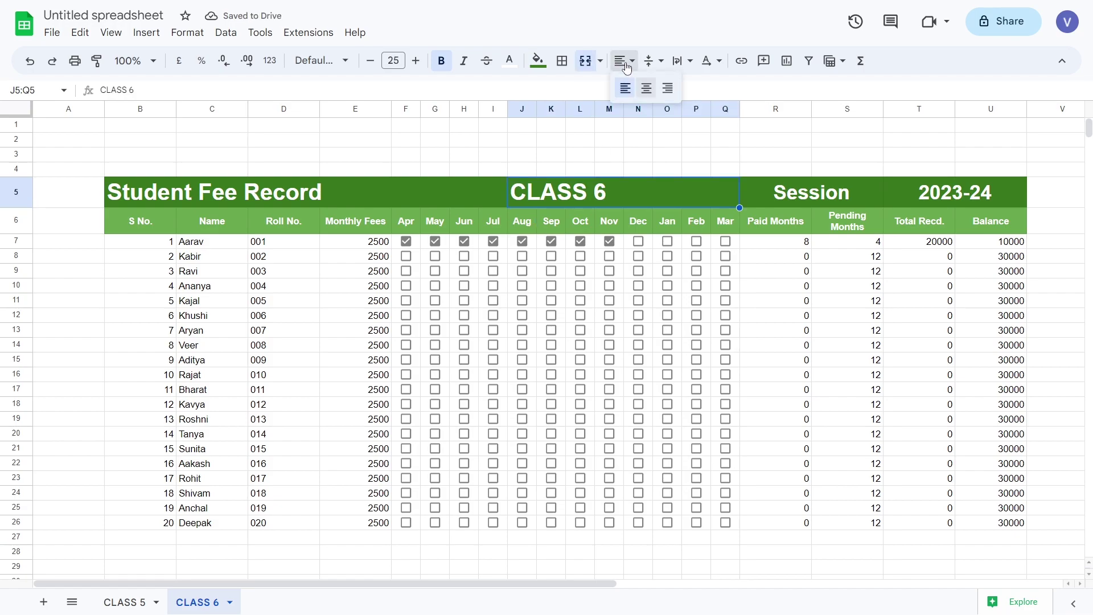
left_click(644, 88)
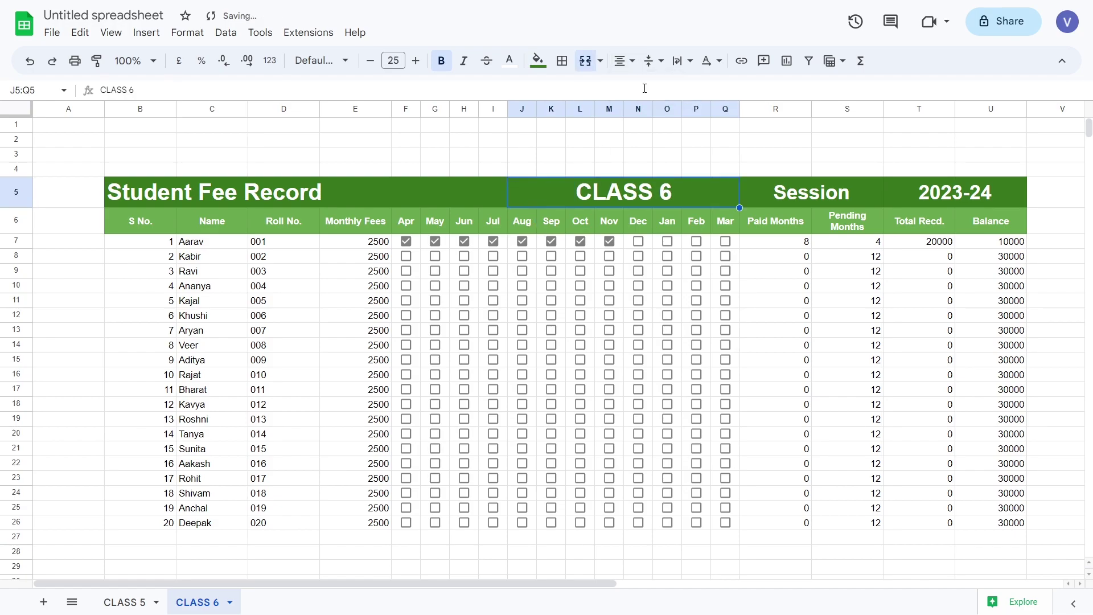
left_click(509, 60)
left_click(560, 127)
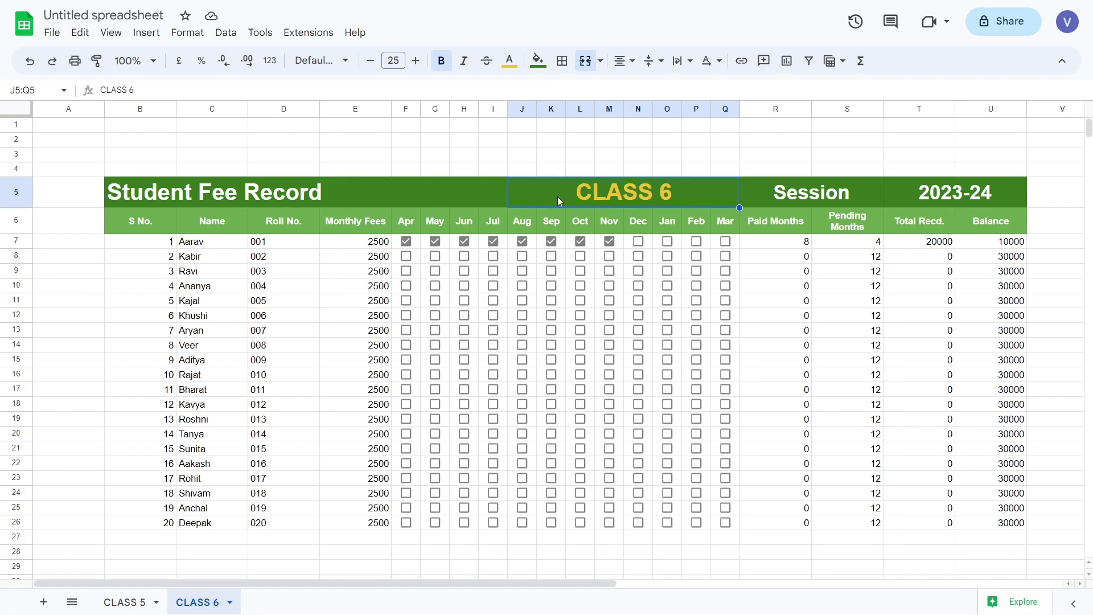
- Label C2 TOTAL STUDENT, merge C2:D3, and merge E2:E3 for the count
left_click(228, 145)
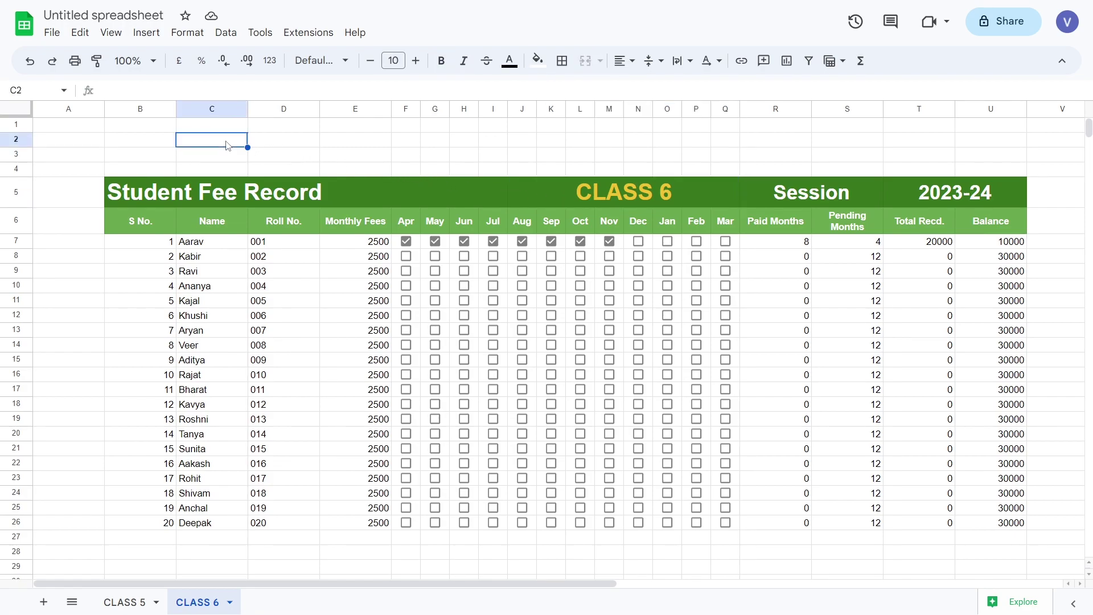
type("TOTAL")
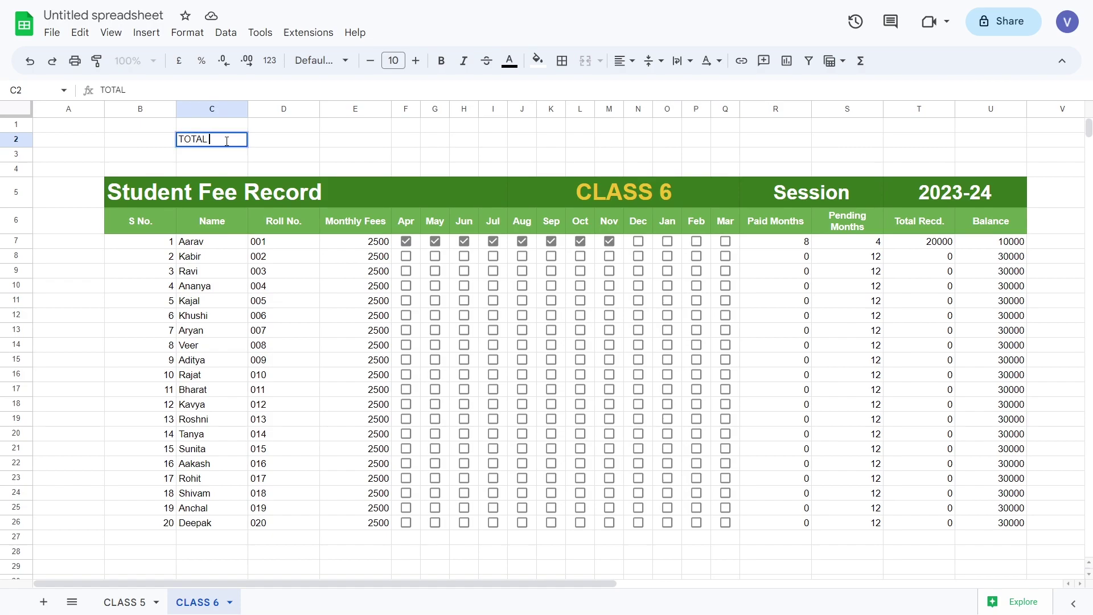
type(" STUDENT")
left_click_drag(226, 141, 285, 165)
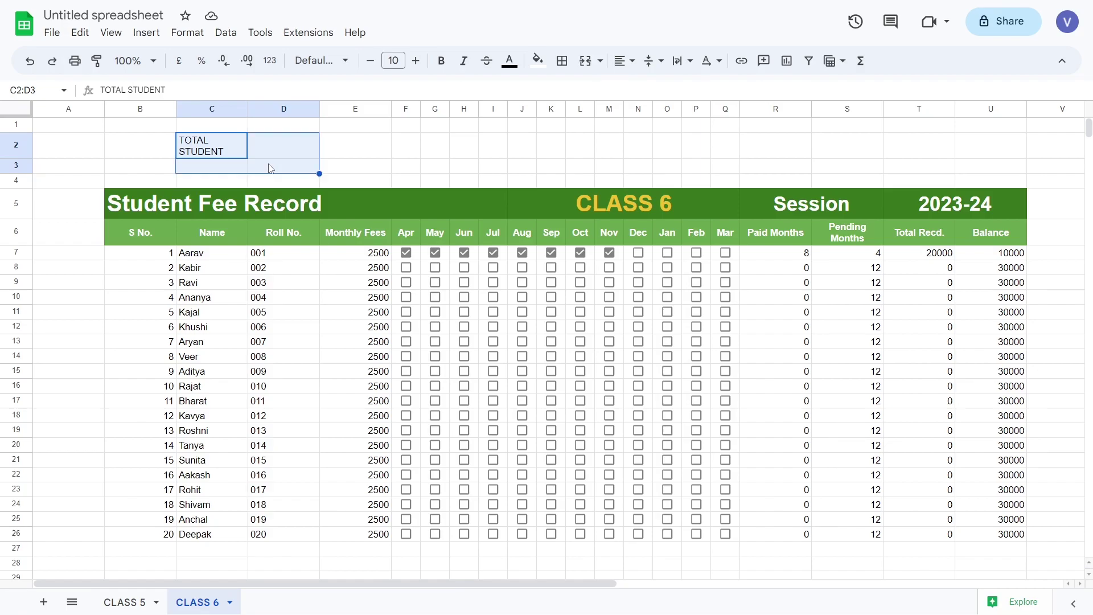
left_click(586, 61)
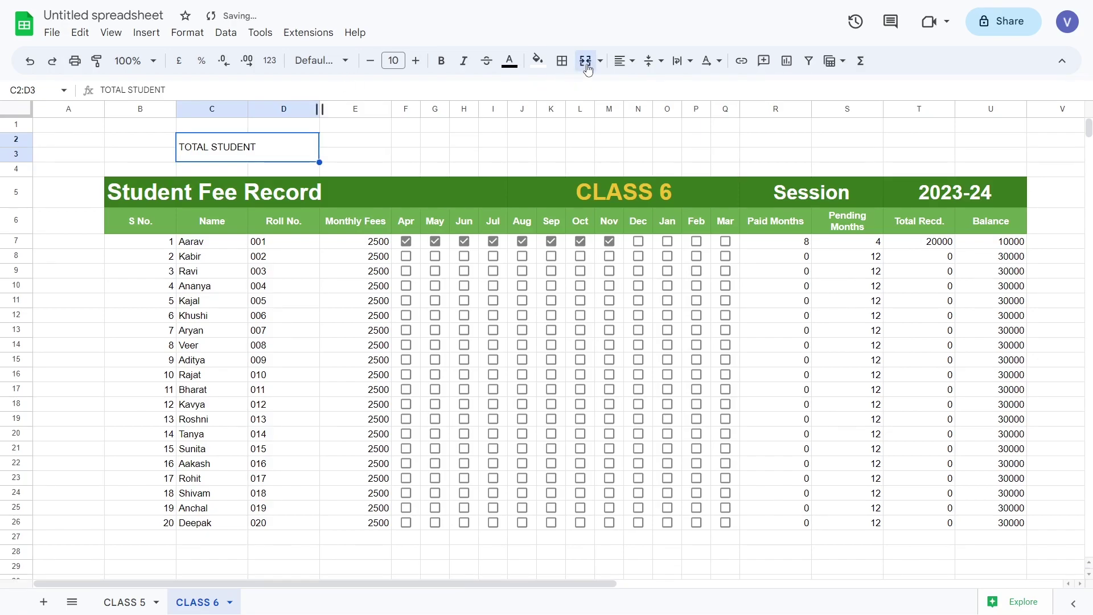
left_click(407, 147)
left_click_drag(361, 143, 367, 157)
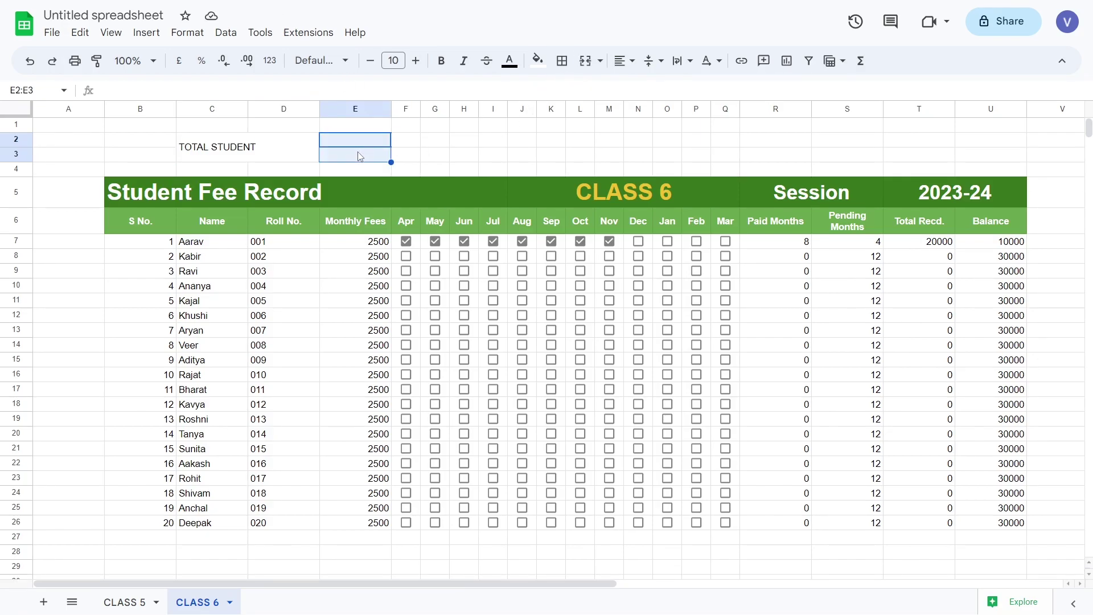
left_click(586, 60)
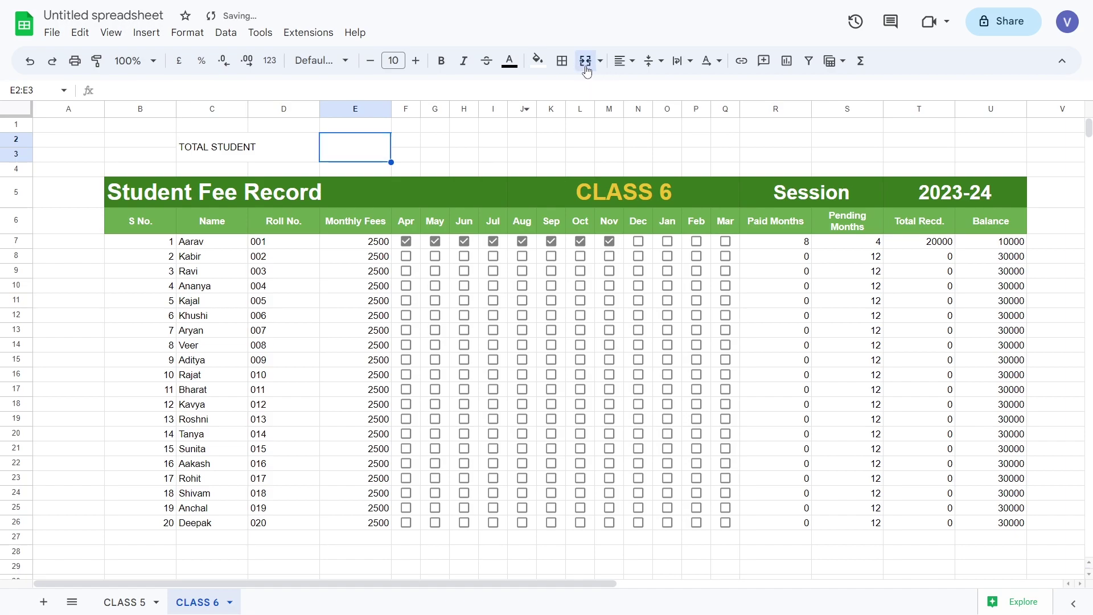
- Add the labels TOTAL AMT RECD in G2 and TOTAL BALANCE AMT in N2
left_click(441, 144)
type("TOTAL")
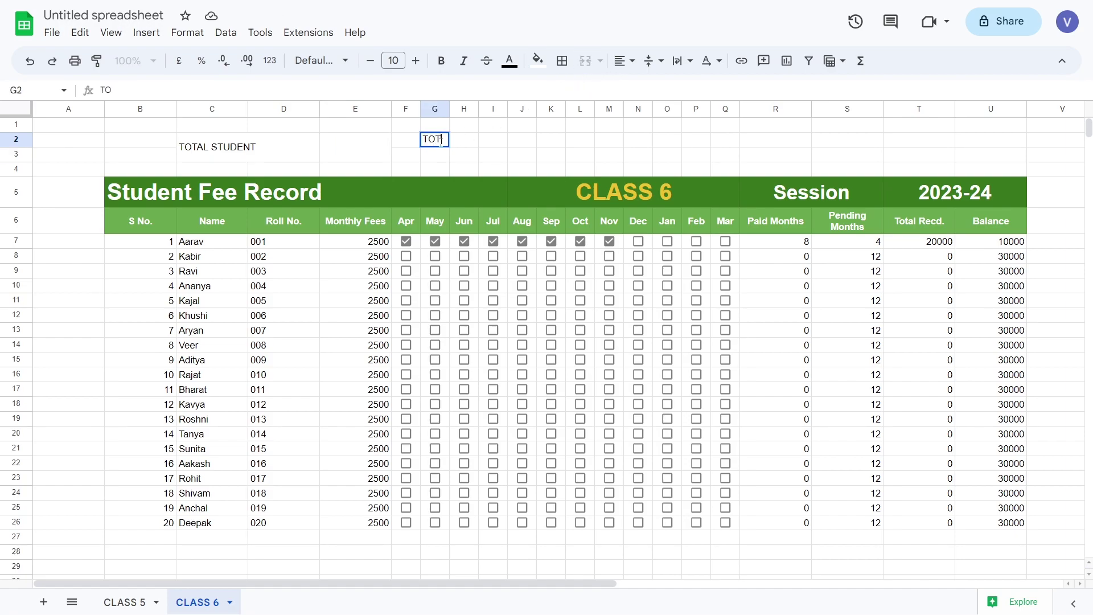
type(" AMD")
key("BackSpace")
type("T")
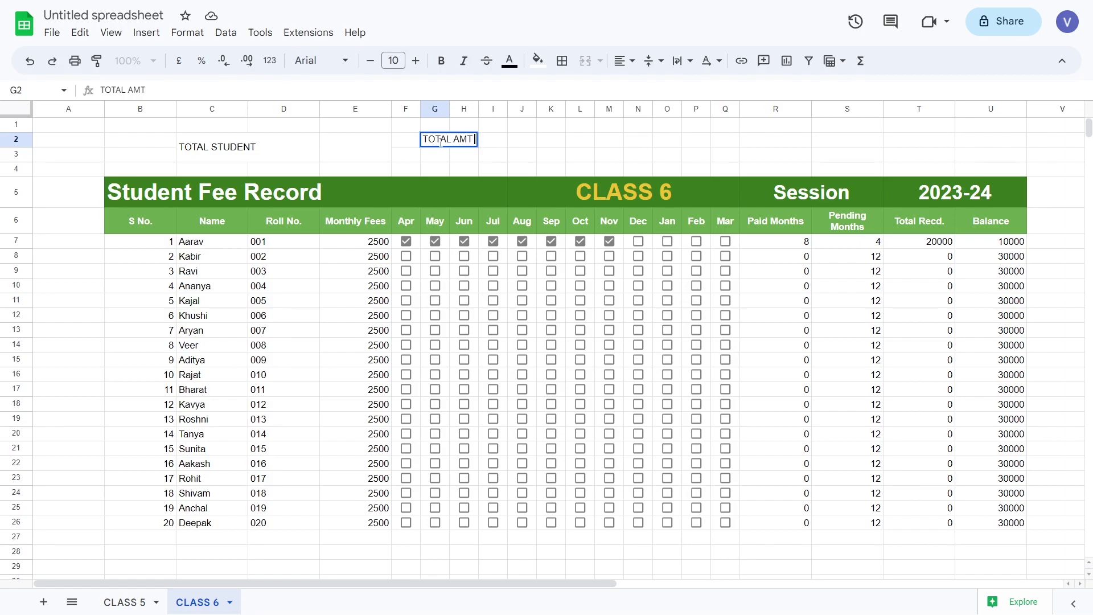
type(" RECD")
left_click(571, 145)
left_click(646, 144)
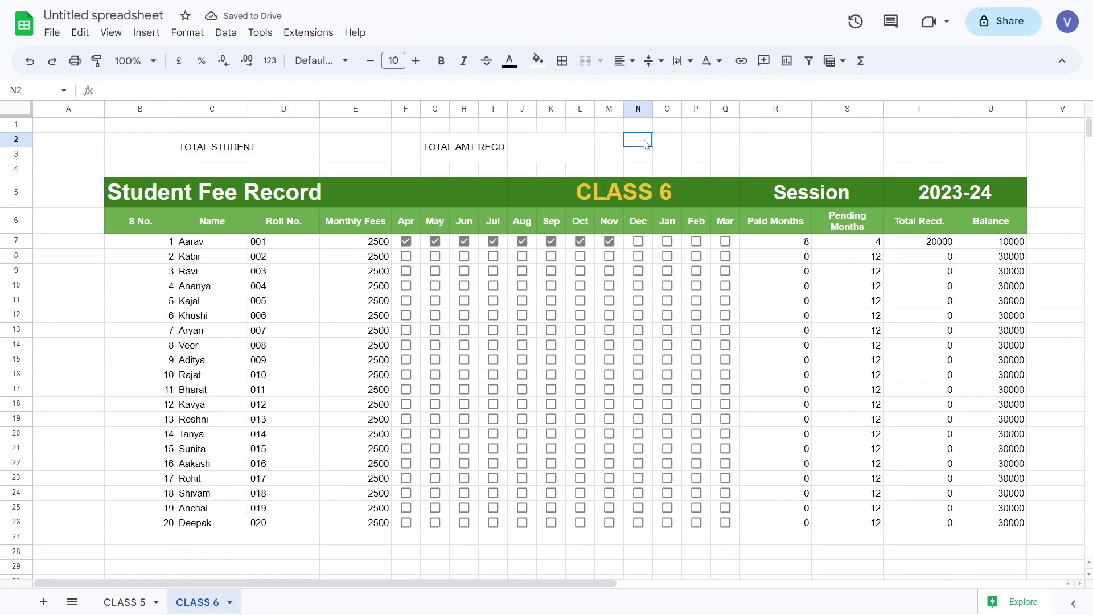
type("TOTAL BA")
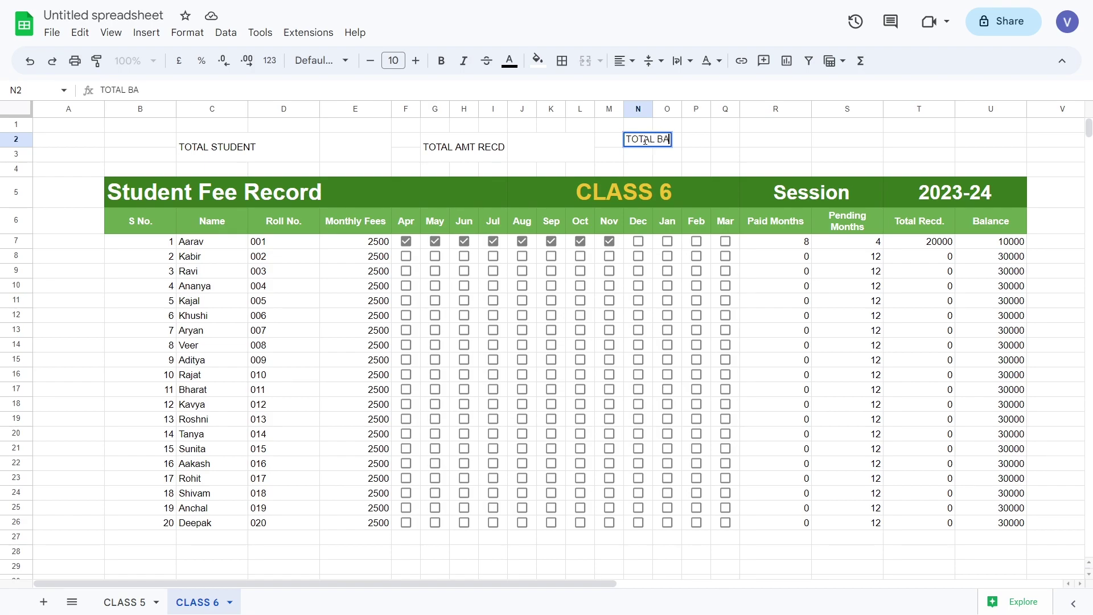
type("LANCE AMT")
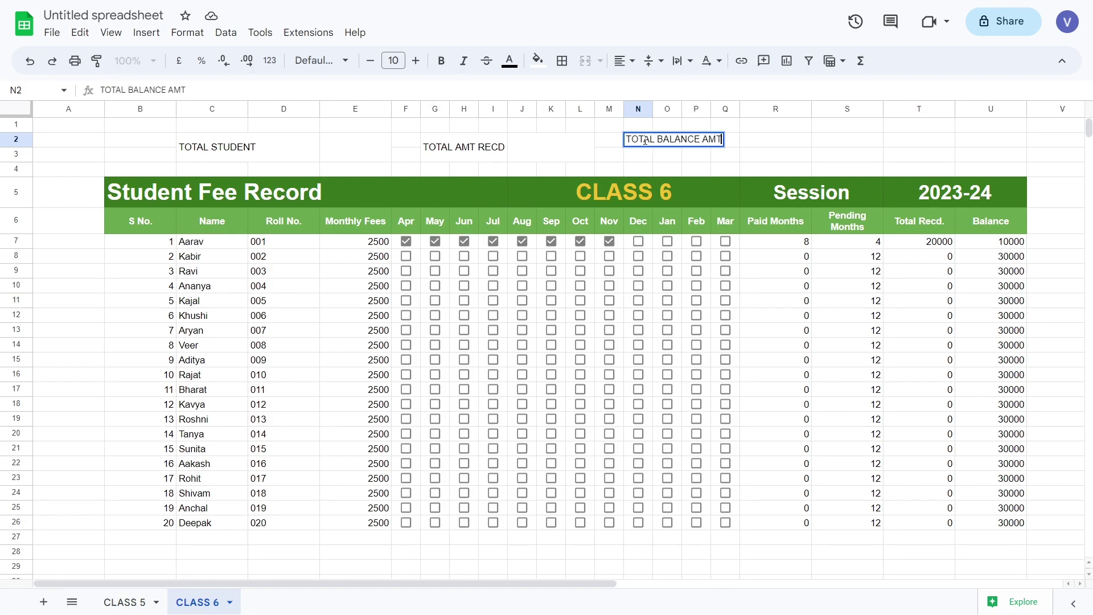
left_click(788, 146)
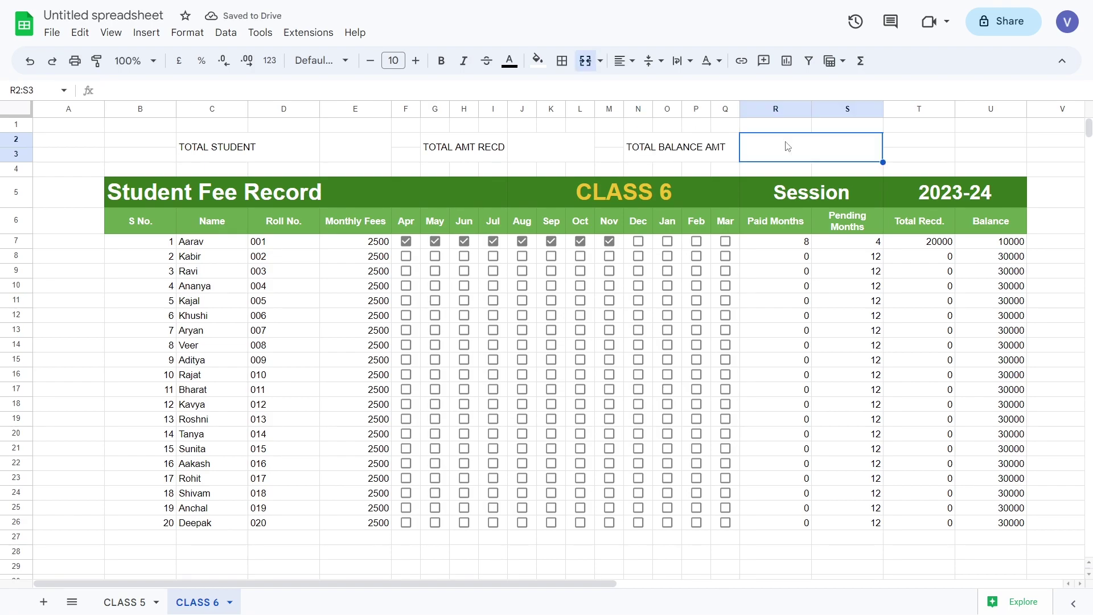
left_click(340, 158)
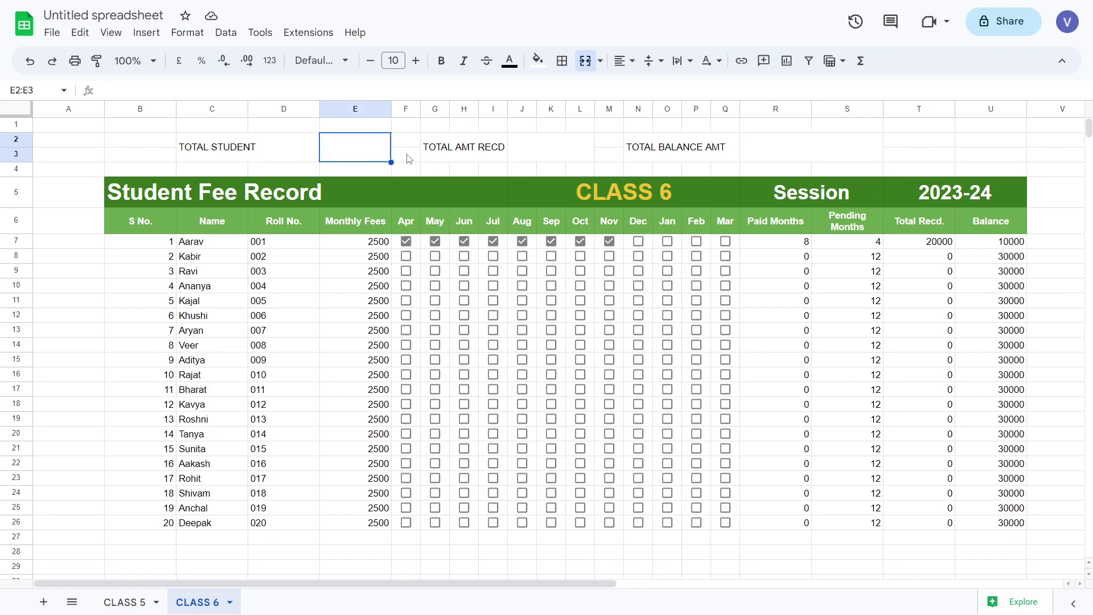
- Enter =COUNTA(D7:D1004) in E2 to count the 20 students
type("=COUNT")
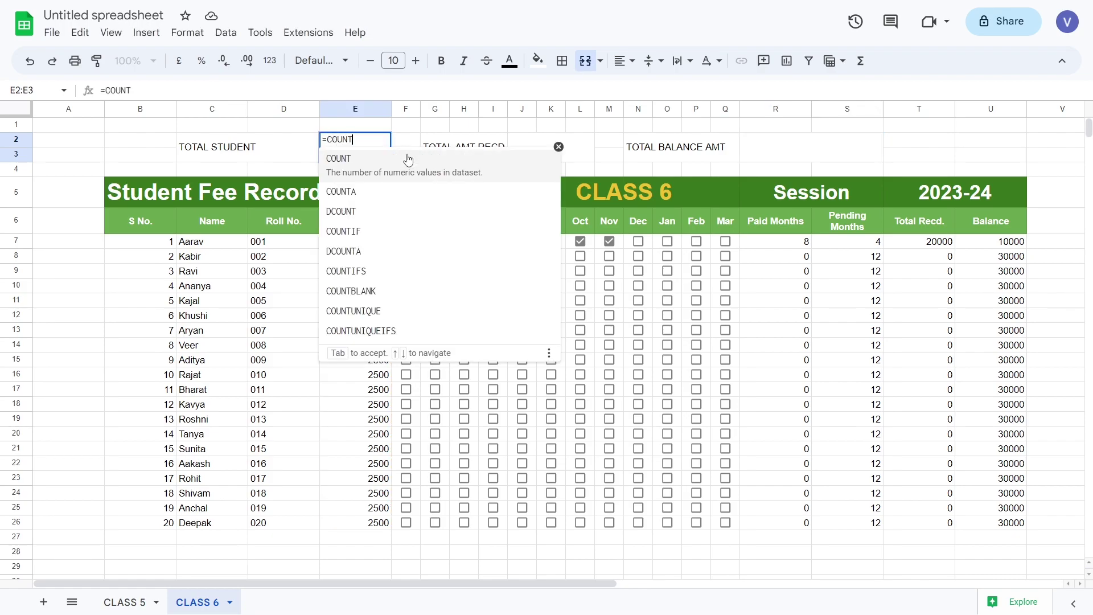
type("A(")
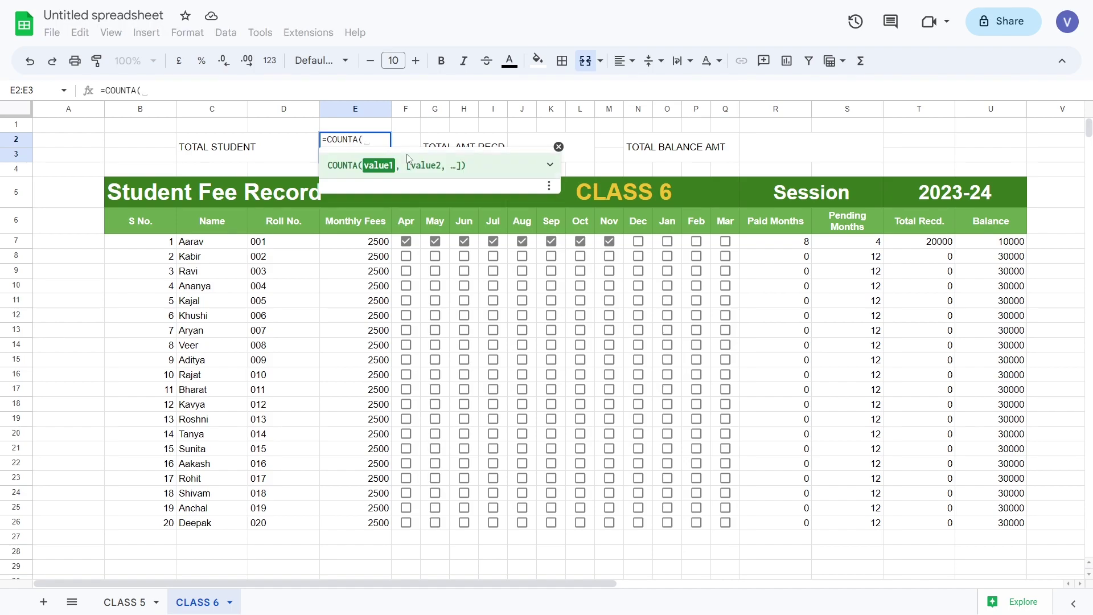
left_click(305, 243)
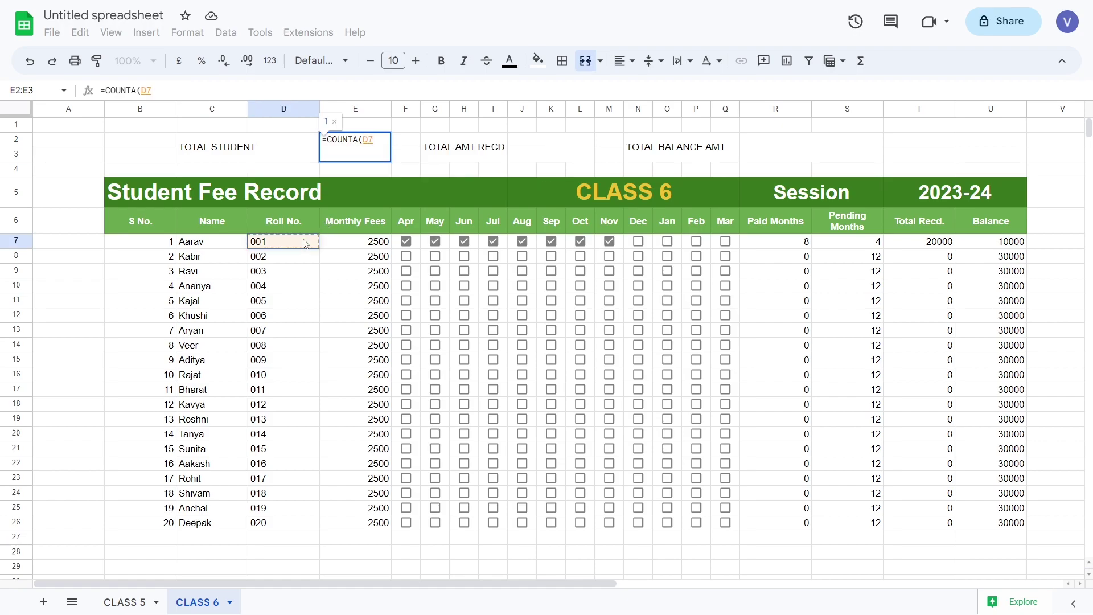
key("ctrl+shift+Down")
key("ctrl+shift+Down")
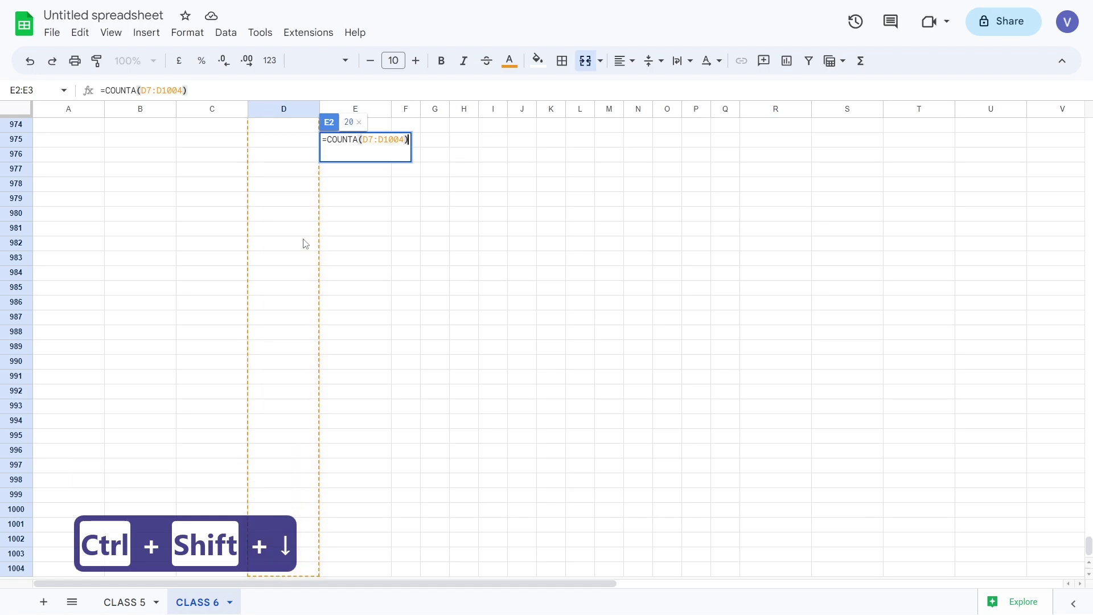
key("Return")
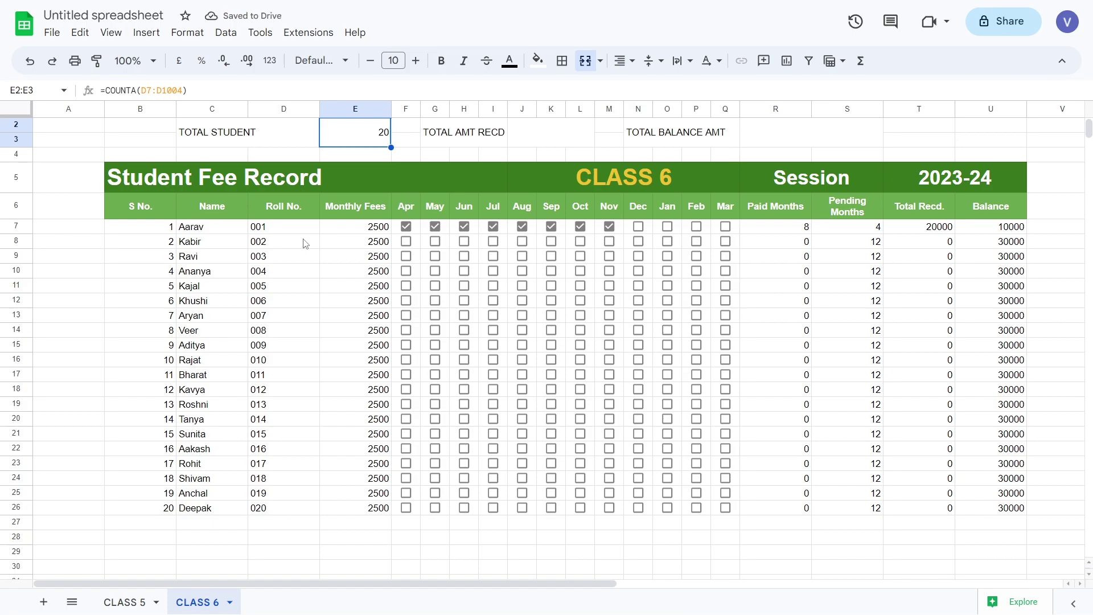
left_click(550, 144)
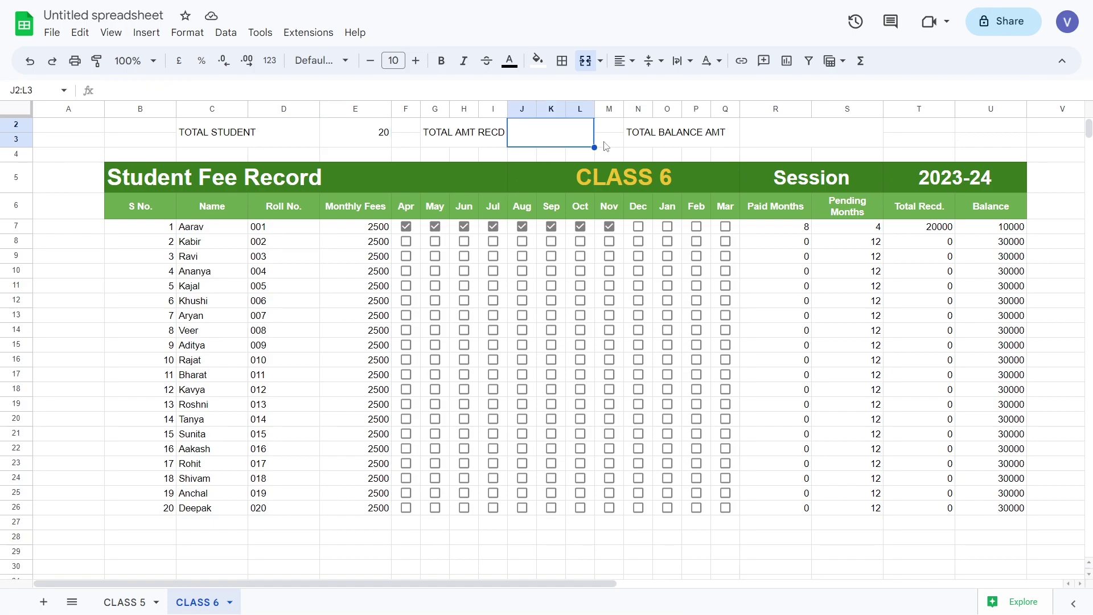
- Enter =SUM(T7:T1004) in J2 beside TOTAL AMT RECD so it shows 20000 received
type("=SUM(")
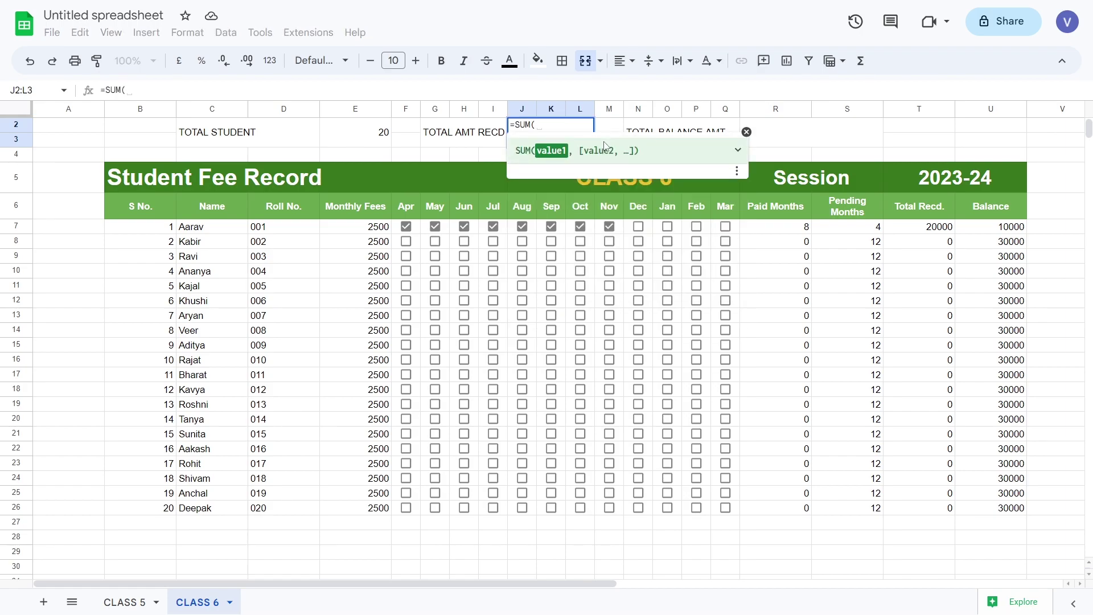
left_click(906, 230)
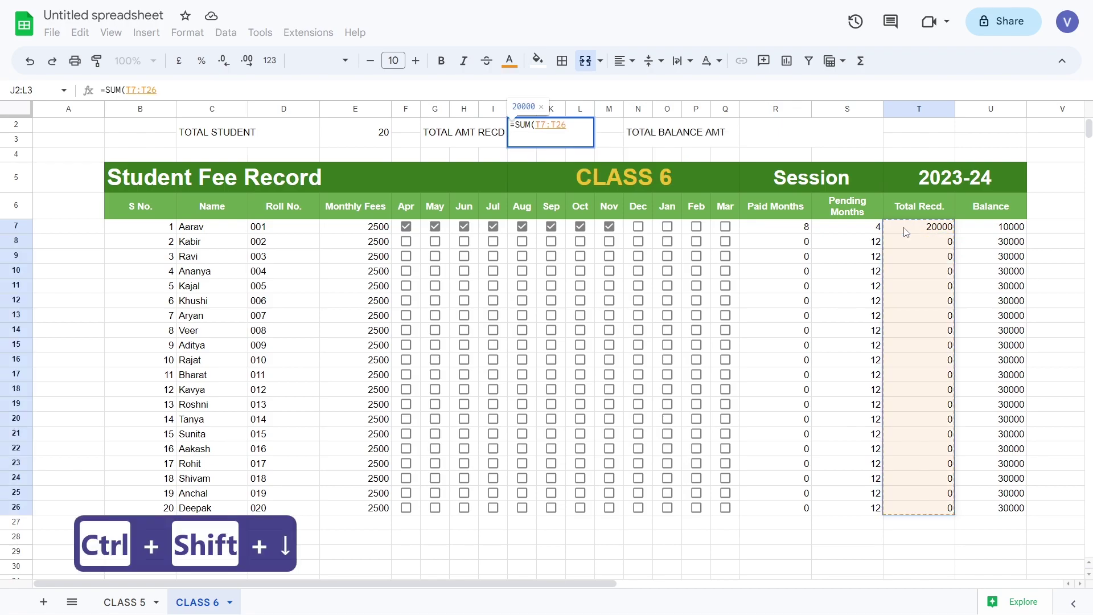
key("ctrl+shift+Down")
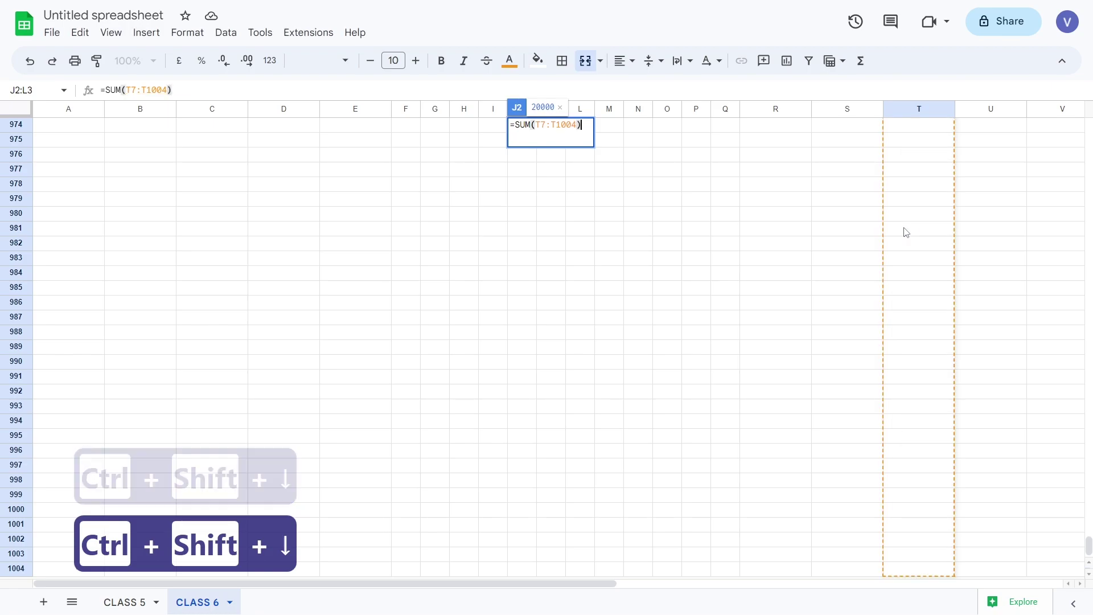
key("Return")
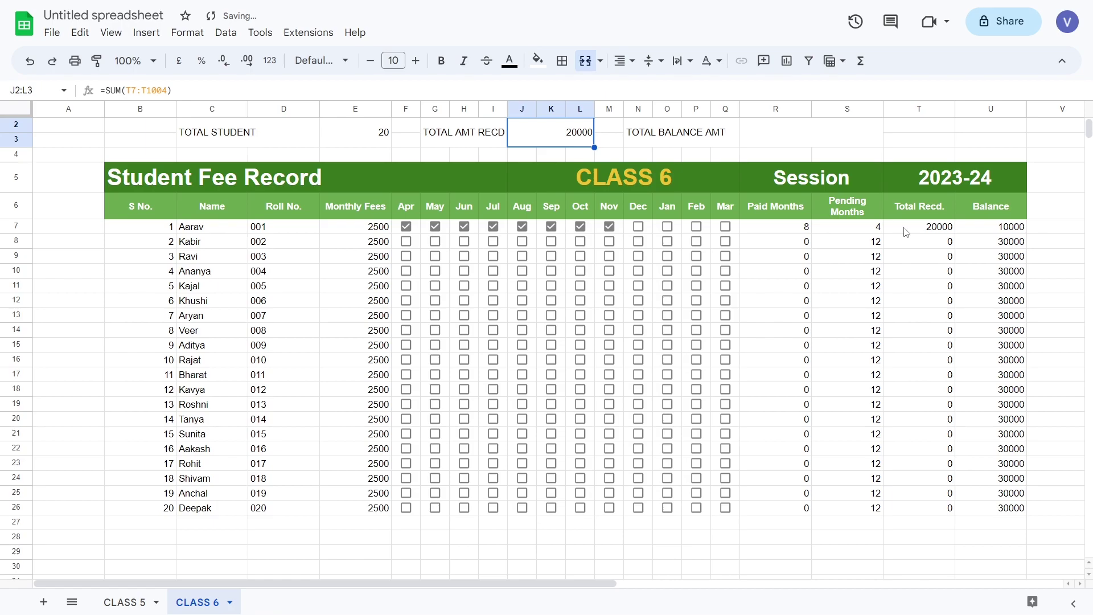
left_click(808, 130)
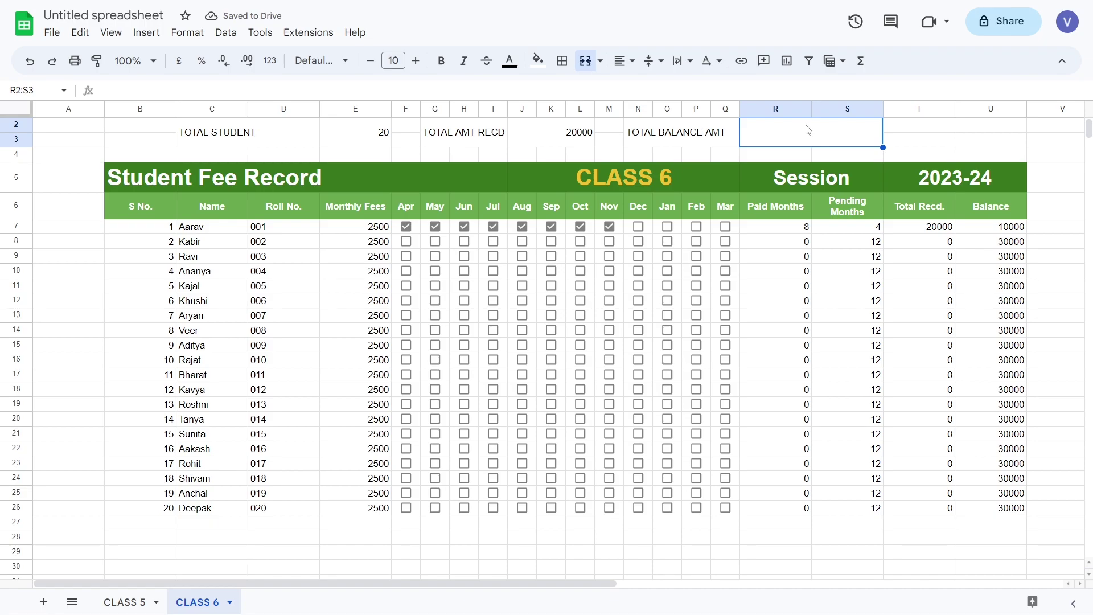
- Enter =SUM(U7:U1004) in R2 beside TOTAL BALANCE AMT so it shows 580000
type("=SUM")
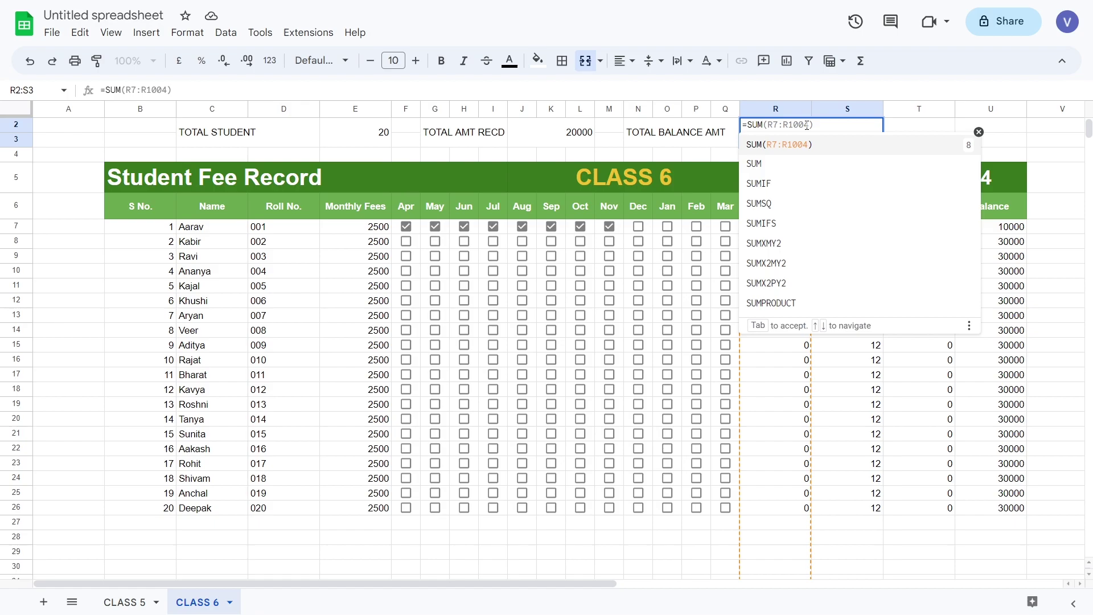
type("(")
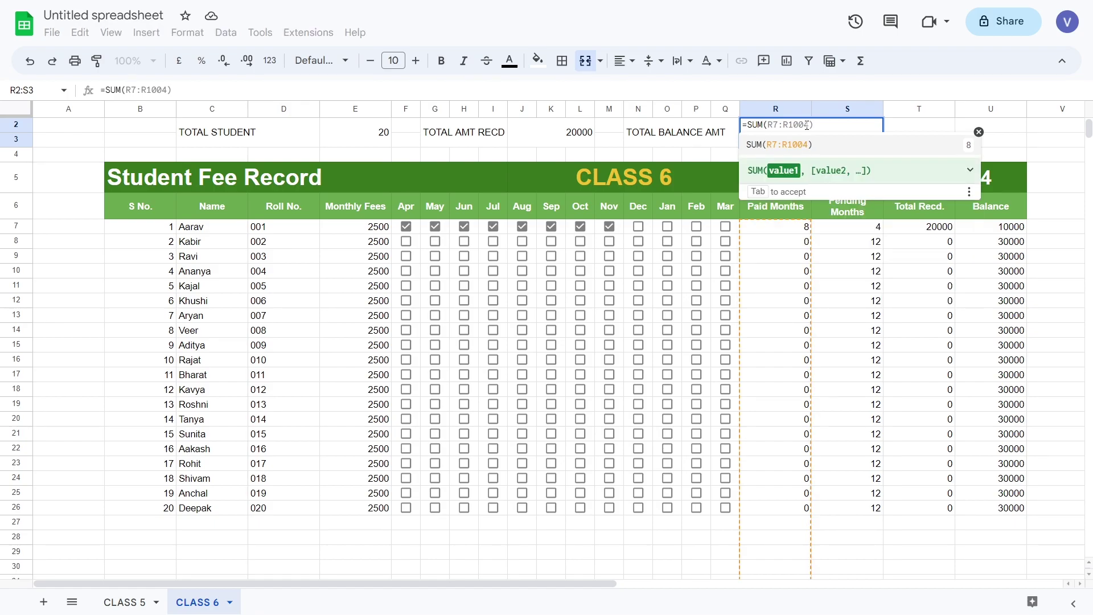
left_click(971, 228)
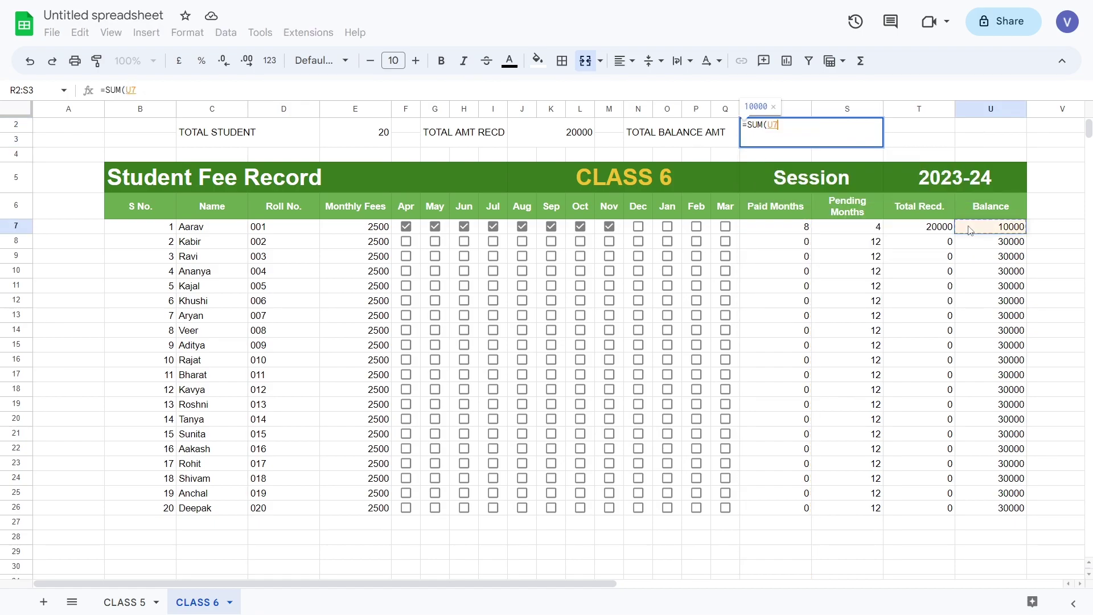
key("ctrl+shift+Down")
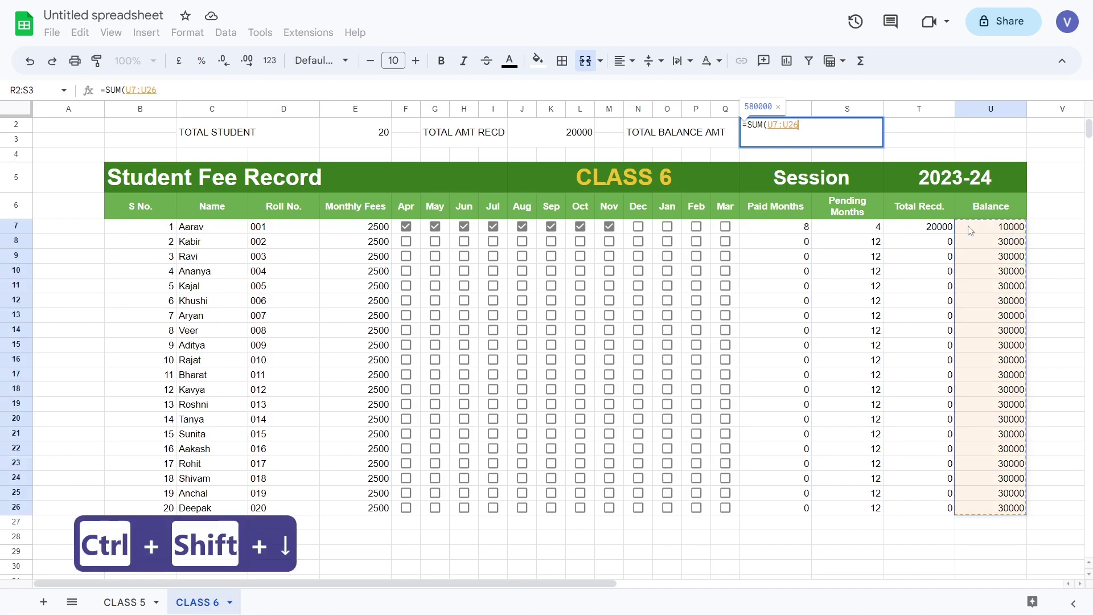
key("ctrl+shift+Down")
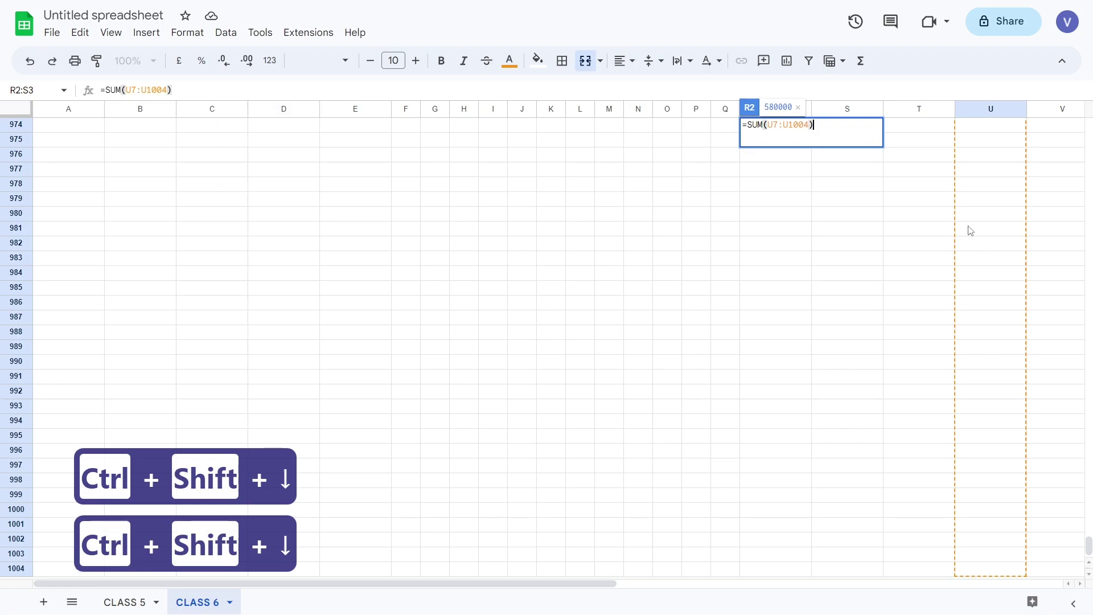
key("Return")
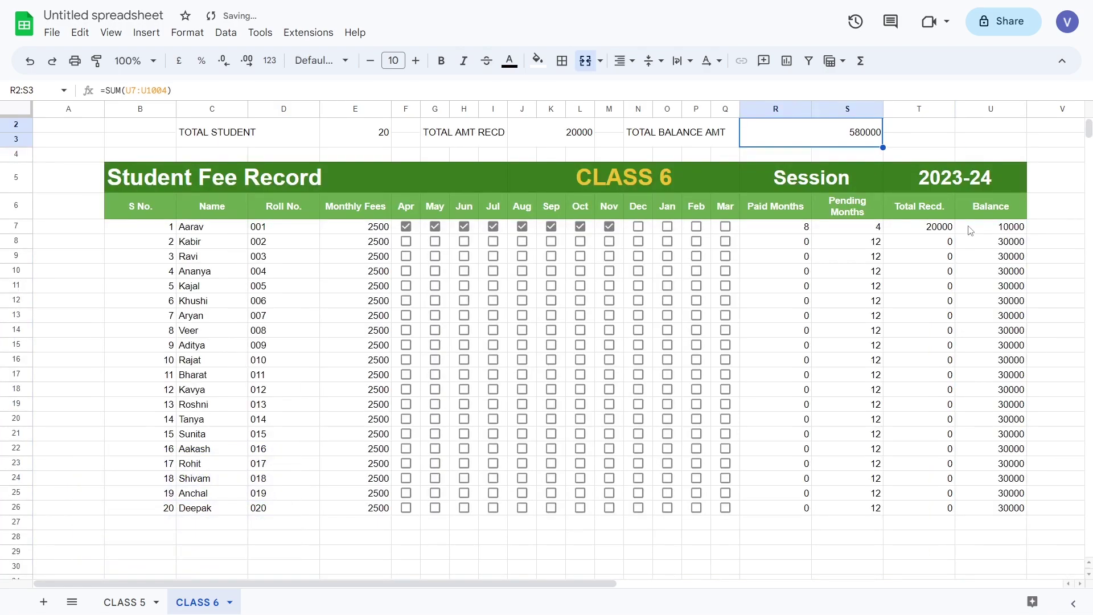